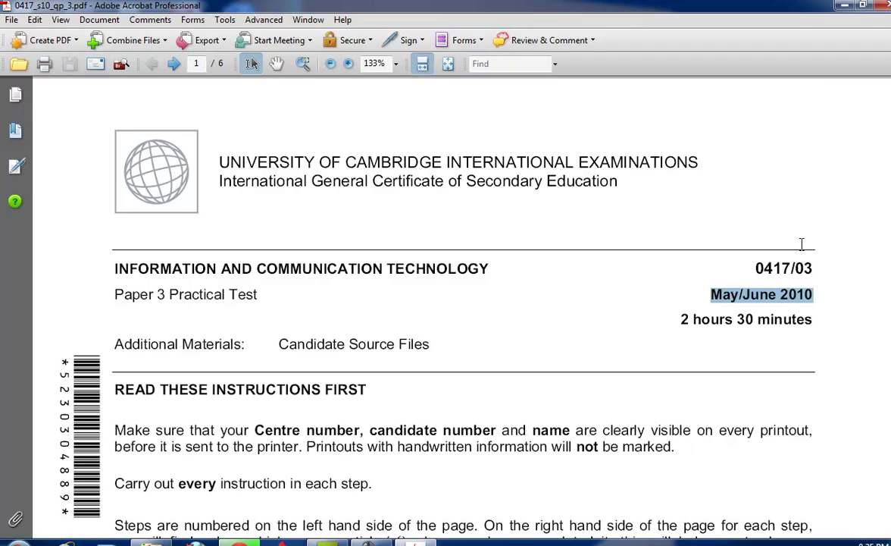
# Scroll the exam paper and highlight 'Relaxing Holiday Company' and 'screen resolution'.
pyautogui.scroll(-15, 462, 338)
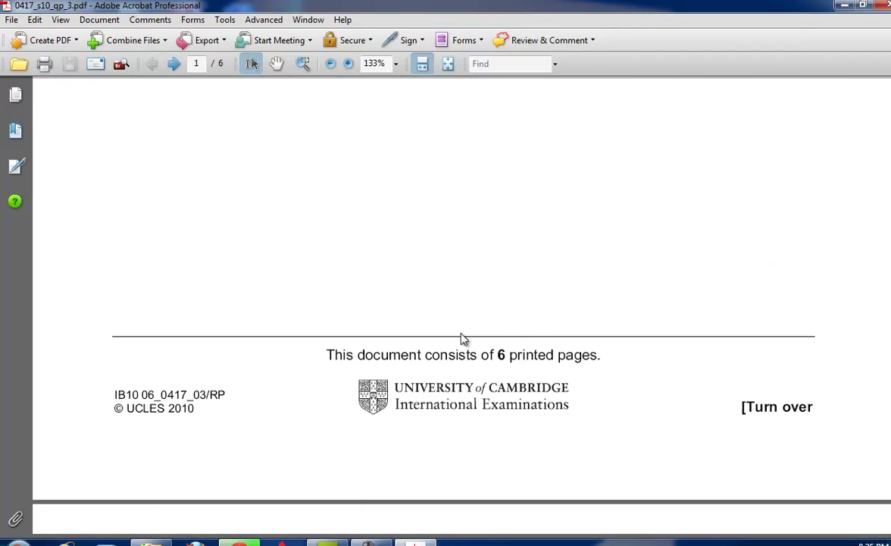
pyautogui.scroll(-8, 464, 339)
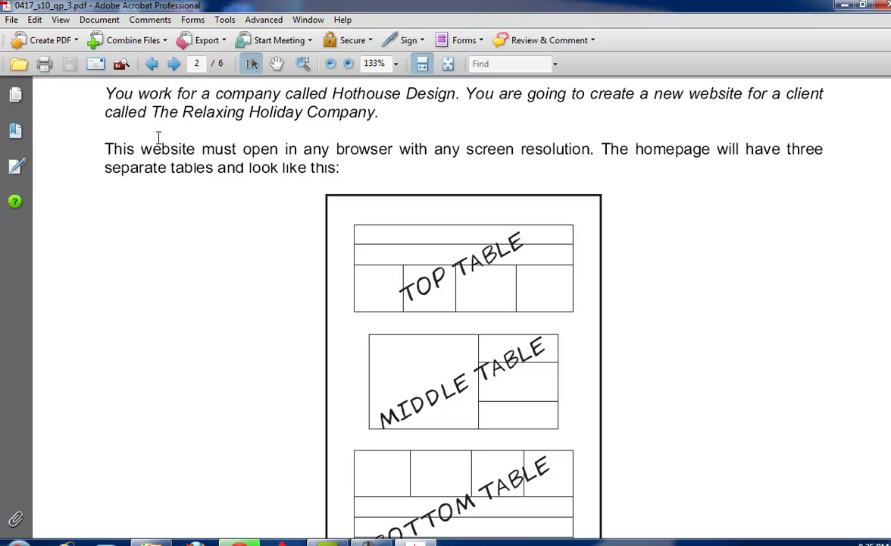
pyautogui.moveTo(177, 111); pyautogui.dragTo(327, 113)
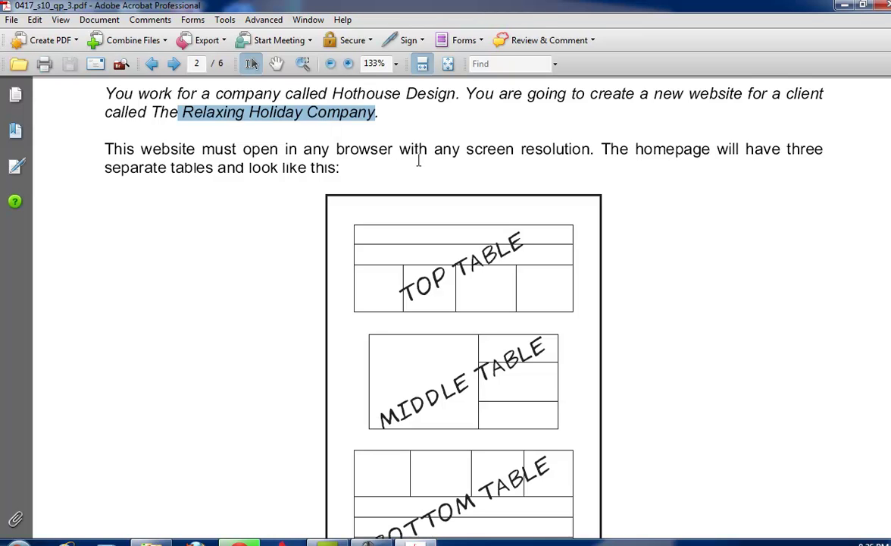
pyautogui.moveTo(466, 150); pyautogui.dragTo(586, 155)
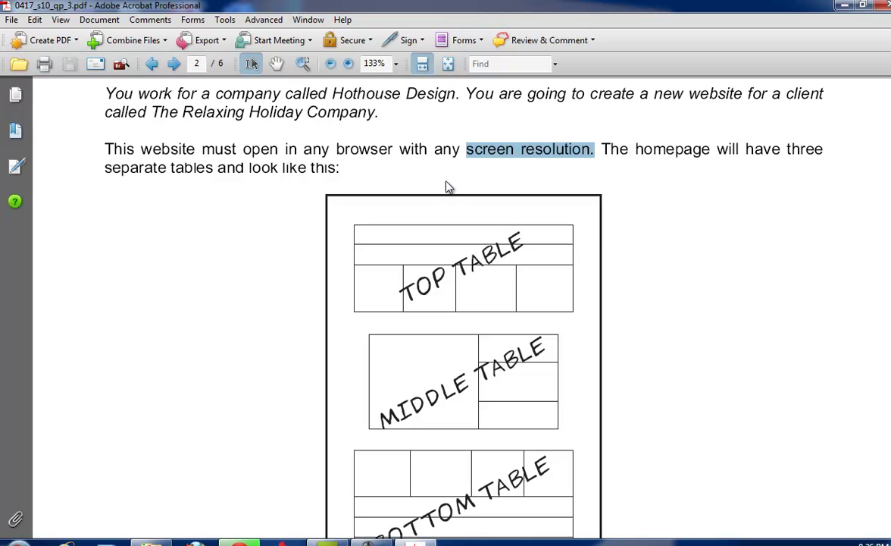
# Copy the web page name JXRHC.HTM from task 2 of the exam paper.
pyautogui.scroll(-1, 458, 196)
pyautogui.scroll(-7, 463, 353)
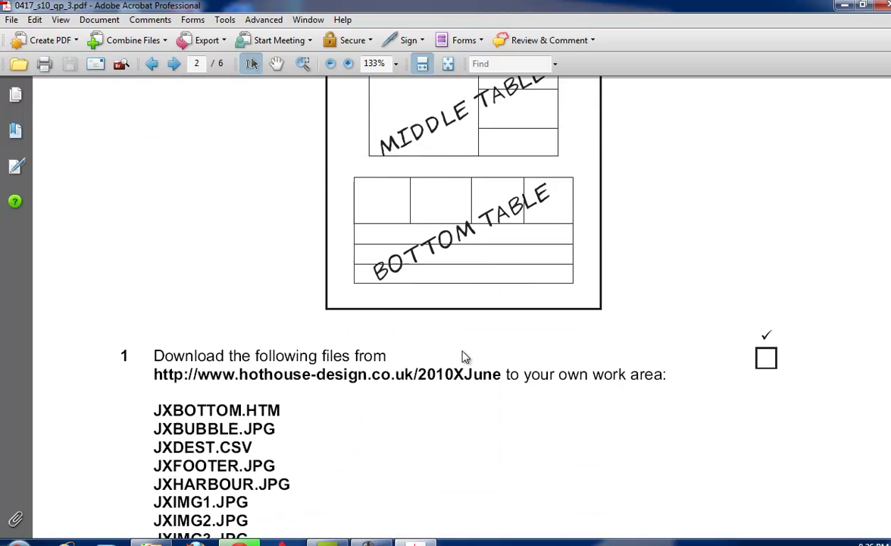
pyautogui.scroll(-3, 235, 265)
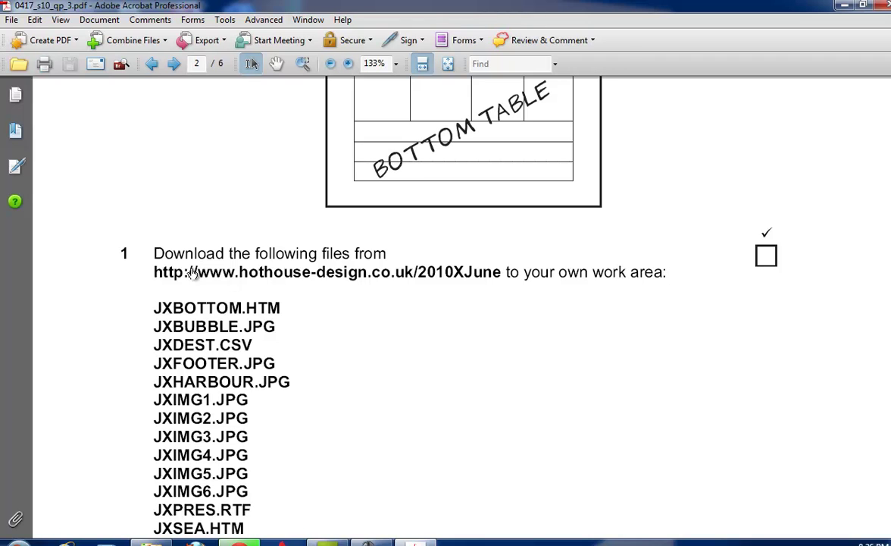
pyautogui.scroll(-12, 462, 274)
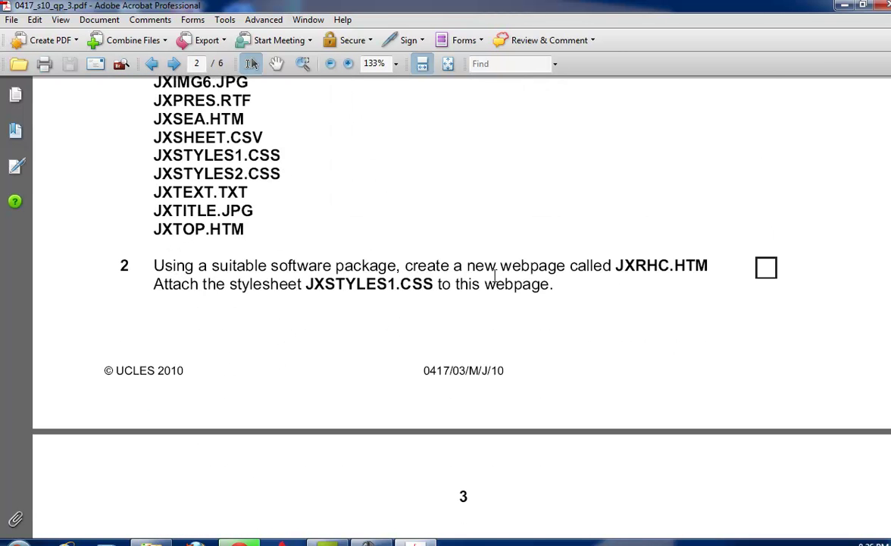
pyautogui.moveTo(613, 267); pyautogui.dragTo(708, 267)
pyautogui.rightClick(708, 269)
pyautogui.click(731, 278)
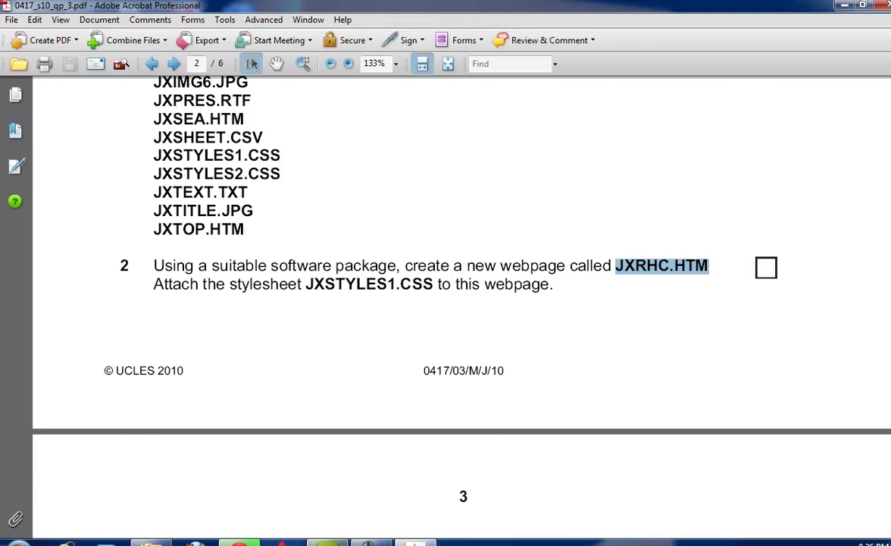
pyautogui.hotkey('alt', 'Tab')
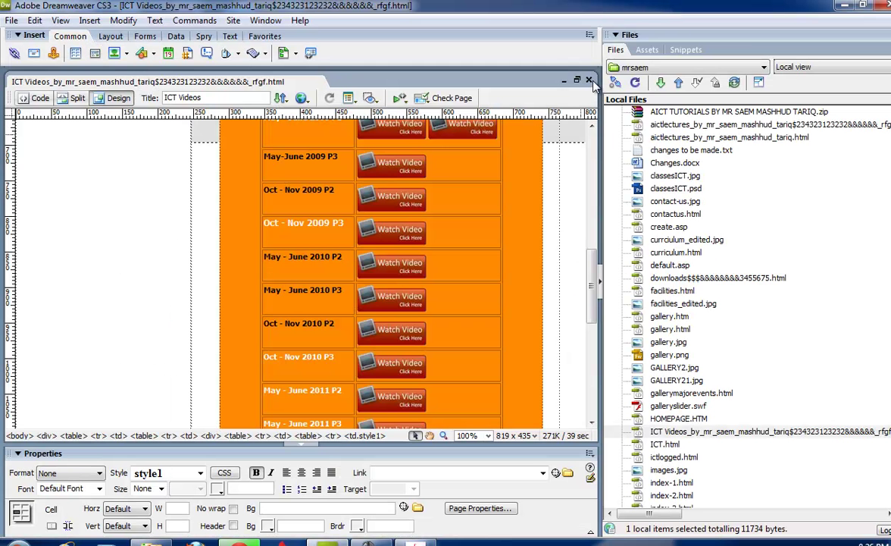
# Replace the ICT Videos page with a new blank HTML page and start saving it on Local Disk (G:).
pyautogui.click(590, 81)
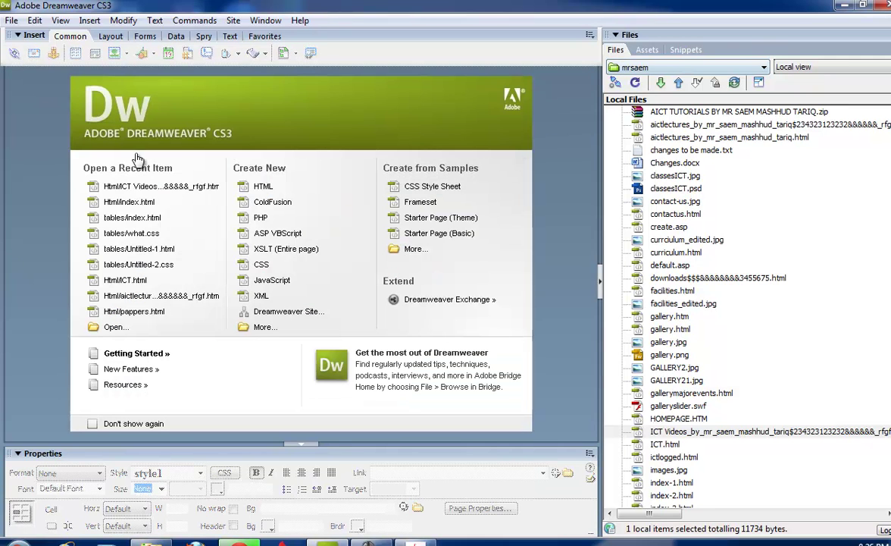
pyautogui.click(280, 188)
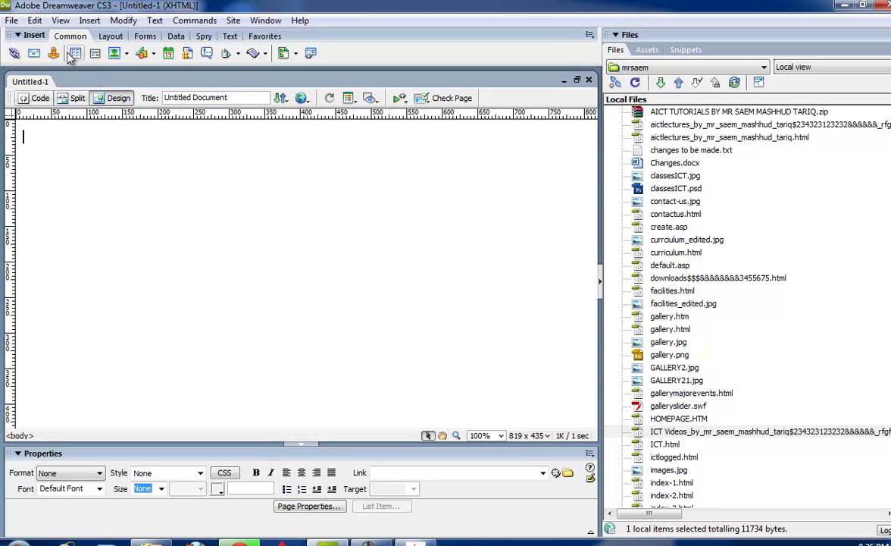
pyautogui.click(12, 19)
pyautogui.click(60, 171)
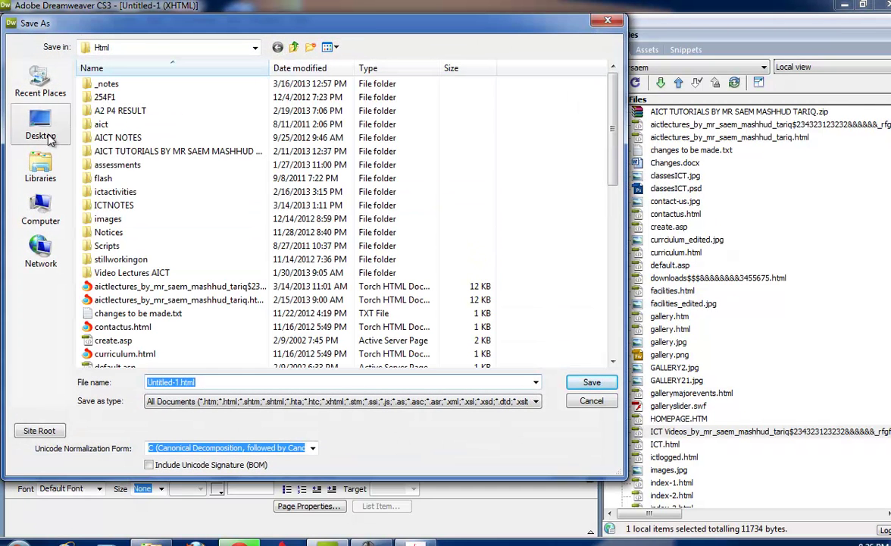
pyautogui.click(50, 138)
pyautogui.click(169, 133)
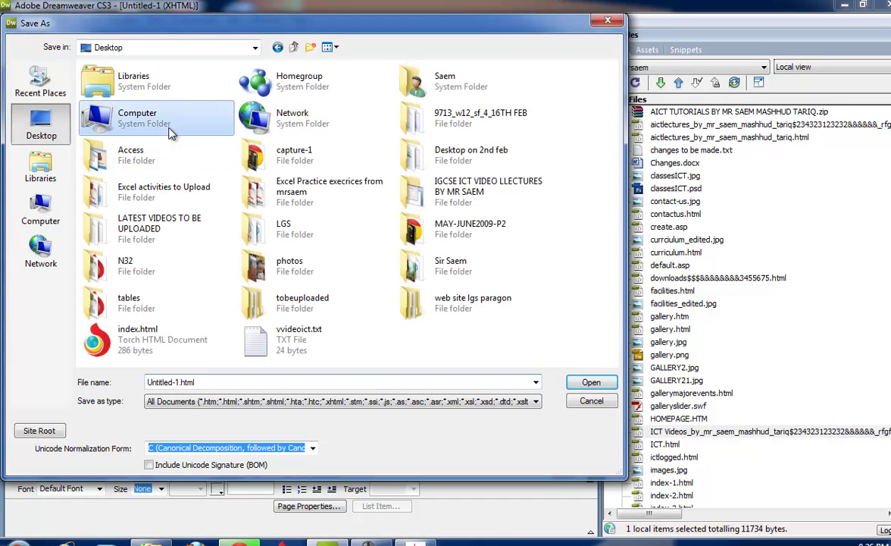
pyautogui.doubleClick(170, 133)
pyautogui.doubleClick(262, 122)
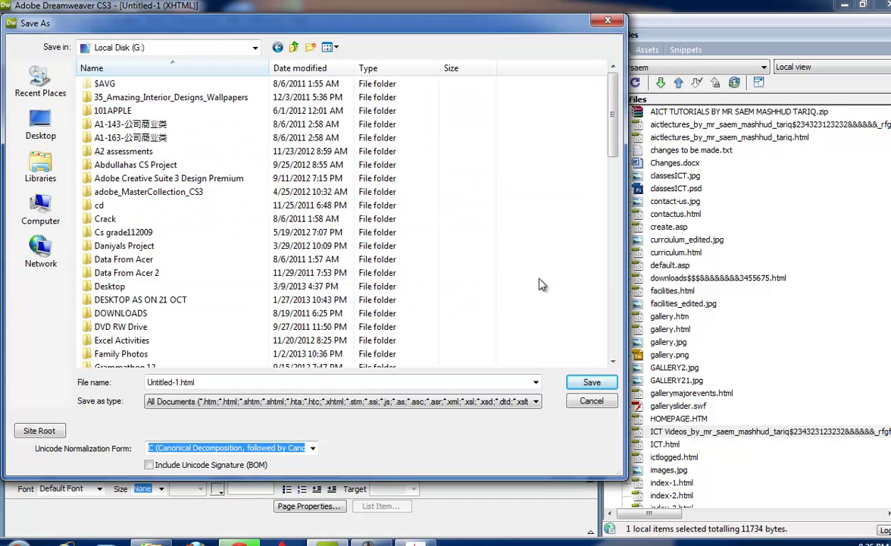
# Save the page as JXRHC.HTM in MY DOCUMENTS\IGCSE PAPERS\2010\0417 Paper 03 June 10.
pyautogui.scroll(-7, 601, 112)
pyautogui.click(161, 301)
pyautogui.doubleClick(161, 300)
pyautogui.doubleClick(130, 200)
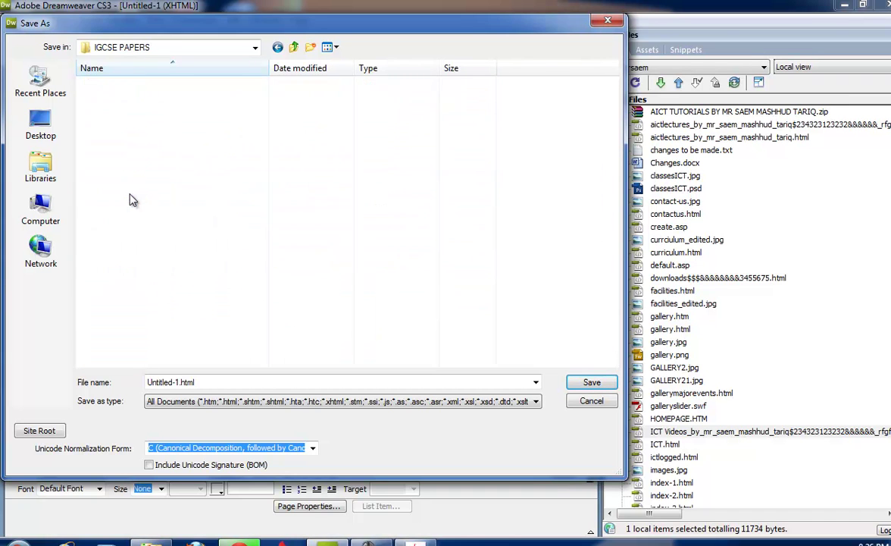
pyautogui.doubleClick(135, 191)
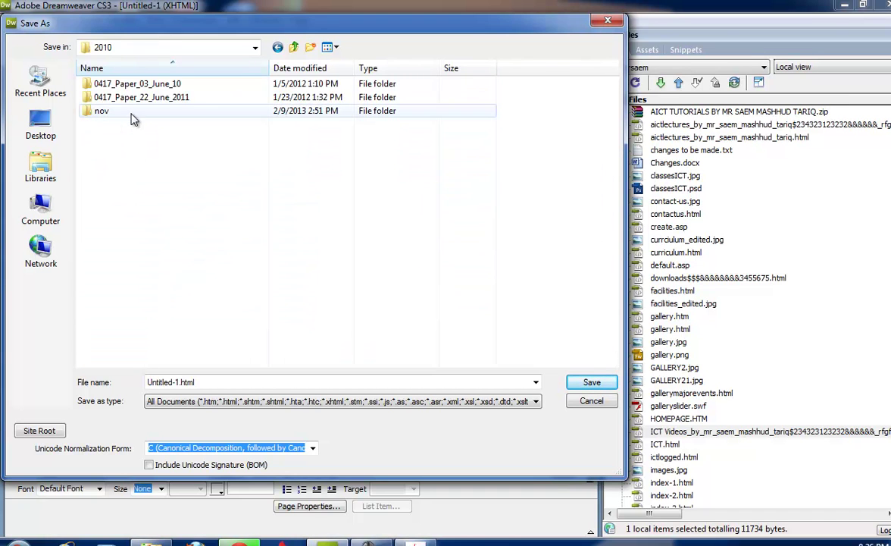
pyautogui.doubleClick(135, 85)
pyautogui.doubleClick(136, 85)
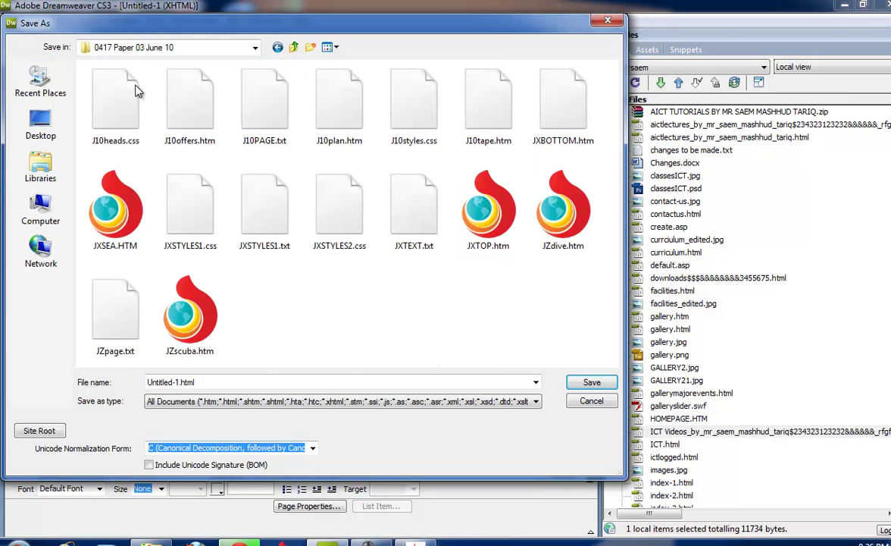
pyautogui.click(218, 381)
pyautogui.rightClick(218, 381)
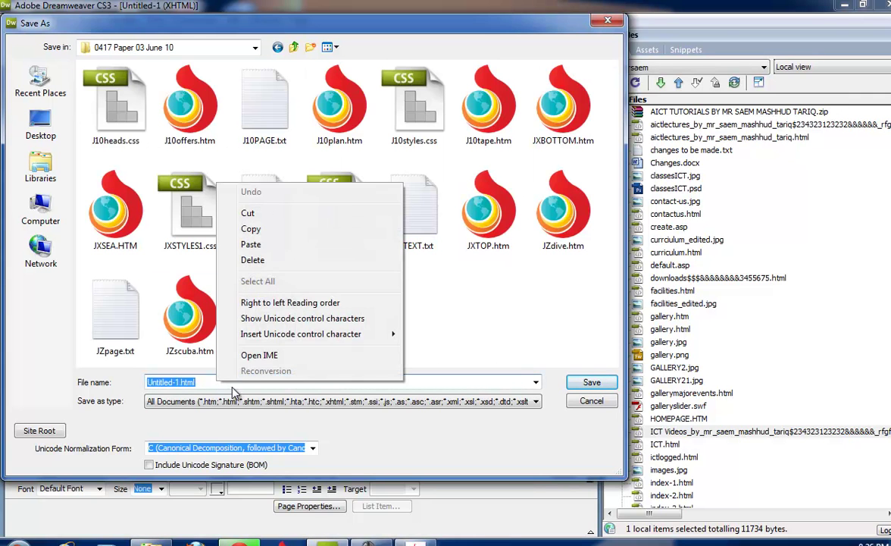
pyautogui.click(251, 244)
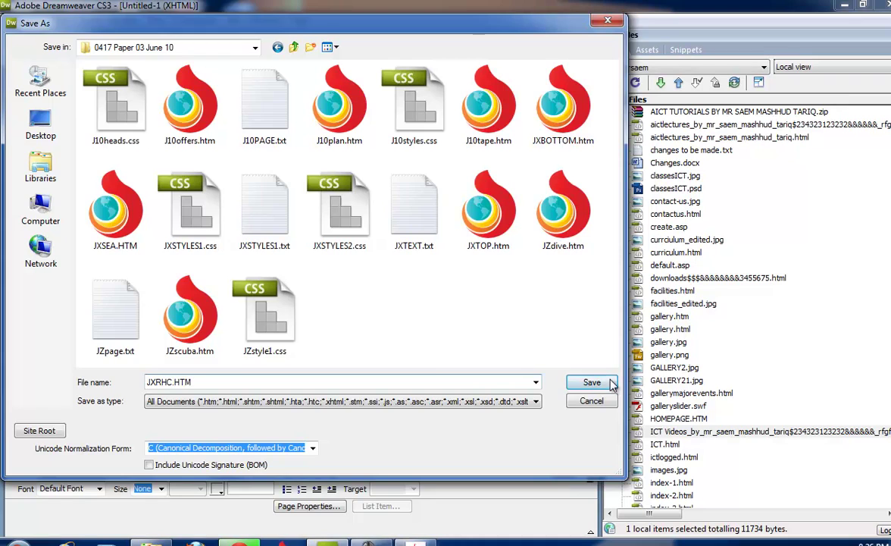
pyautogui.click(592, 381)
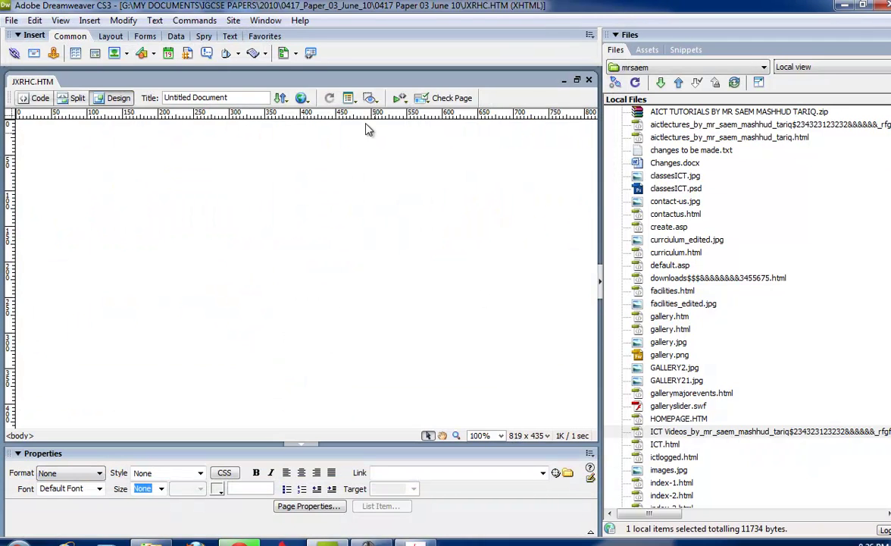
# Show the CSS Styles panel and begin attaching an external style sheet.
pyautogui.click(265, 20)
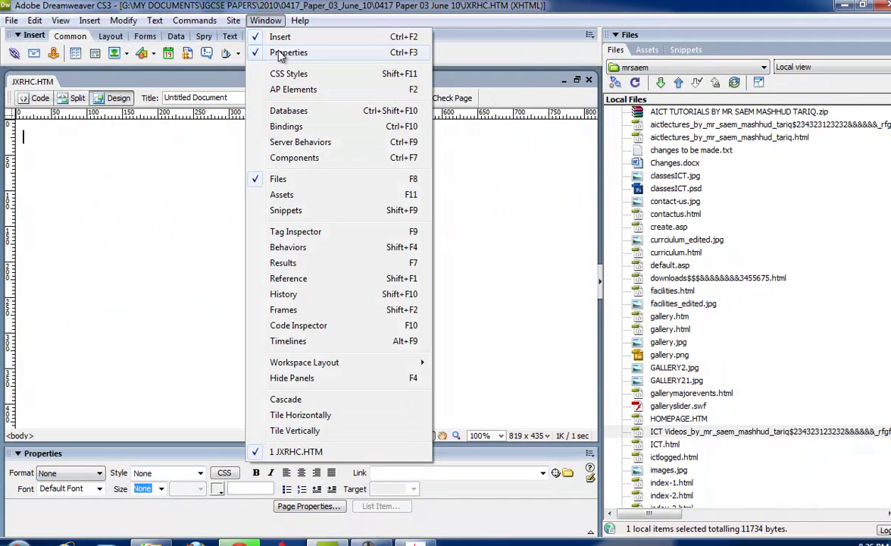
pyautogui.click(277, 74)
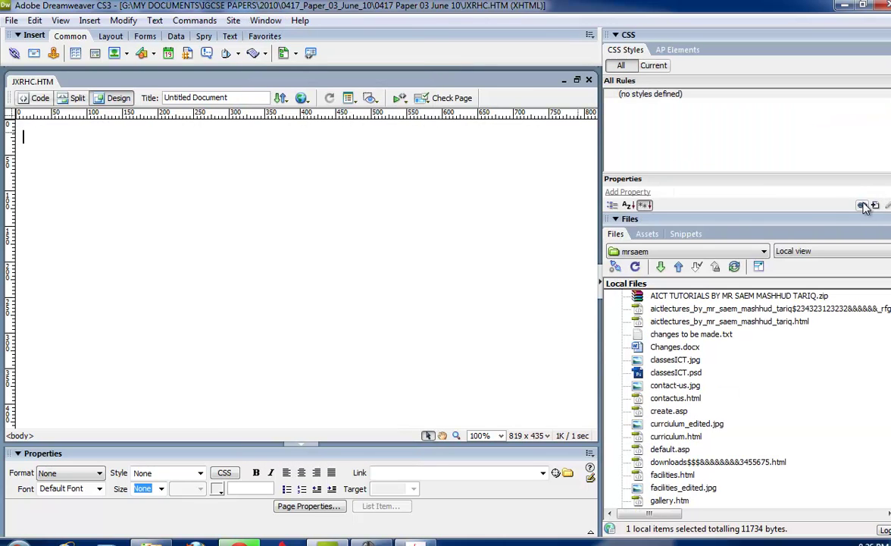
pyautogui.click(863, 206)
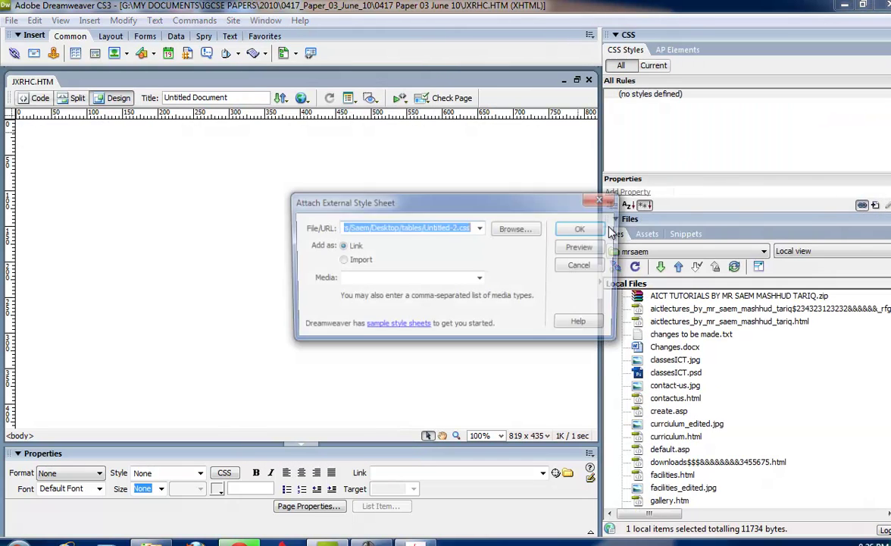
pyautogui.click(516, 229)
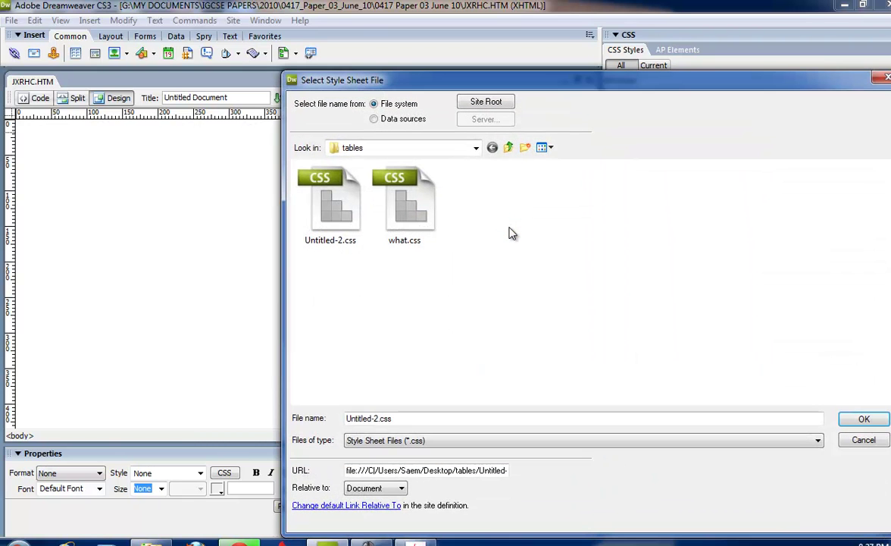
# Copy the exam folder path from Explorer and try the file dialog's Look in list.
pyautogui.hotkey('alt', 'Tab')
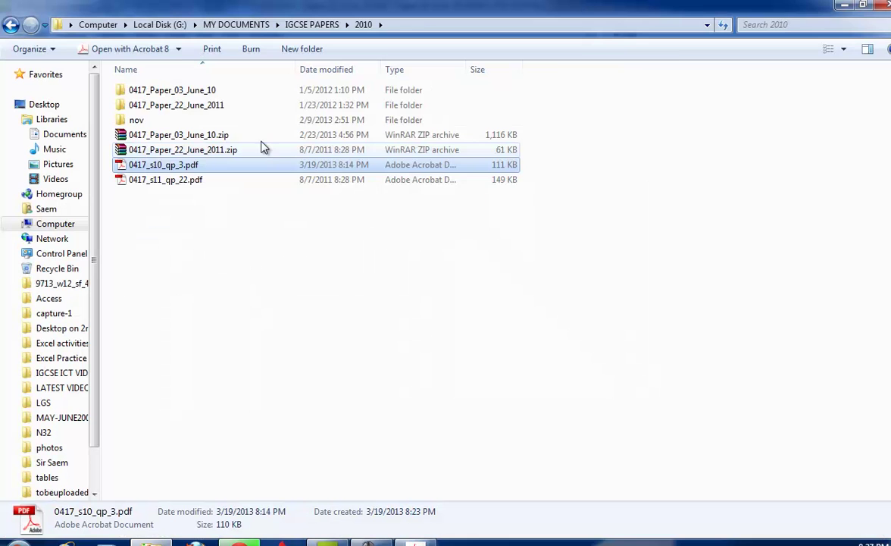
pyautogui.click(446, 24)
pyautogui.rightClick(443, 24)
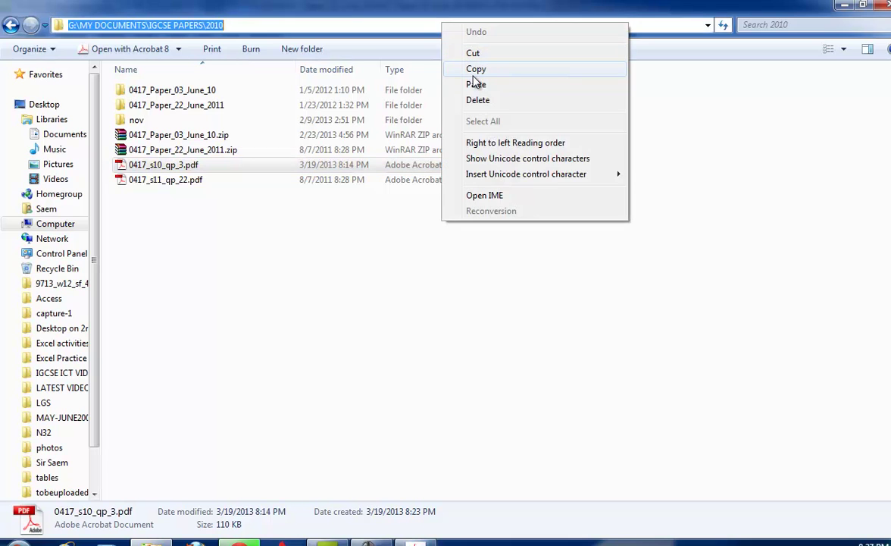
pyautogui.click(475, 70)
pyautogui.hotkey('alt', 'Tab')
pyautogui.click(436, 150)
pyautogui.click(437, 153)
pyautogui.click(437, 152)
pyautogui.click(437, 152)
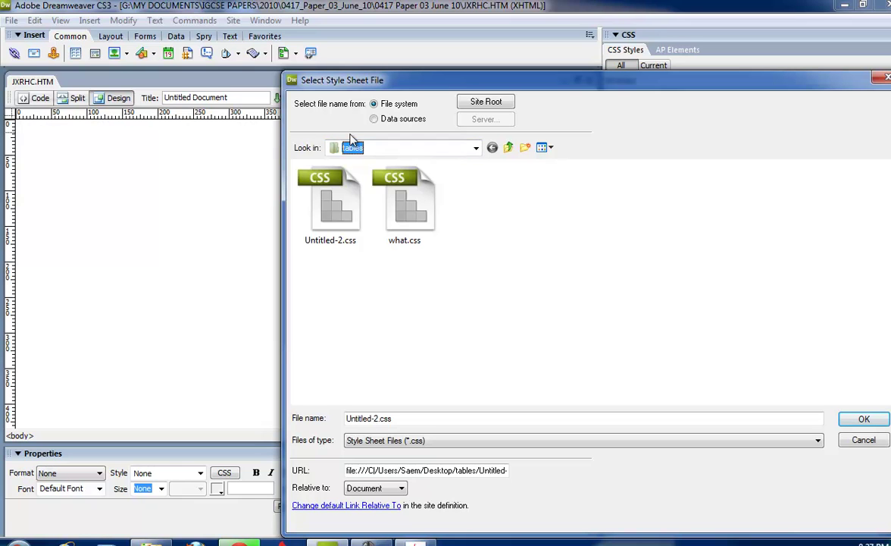
pyautogui.click(547, 224)
pyautogui.moveTo(489, 86); pyautogui.dragTo(446, 68)
# Browse the file dialog to G:\MY DOCUMENTS\IGCSE PAPERS\2010\0417 Paper 03 June 10.
pyautogui.click(433, 129)
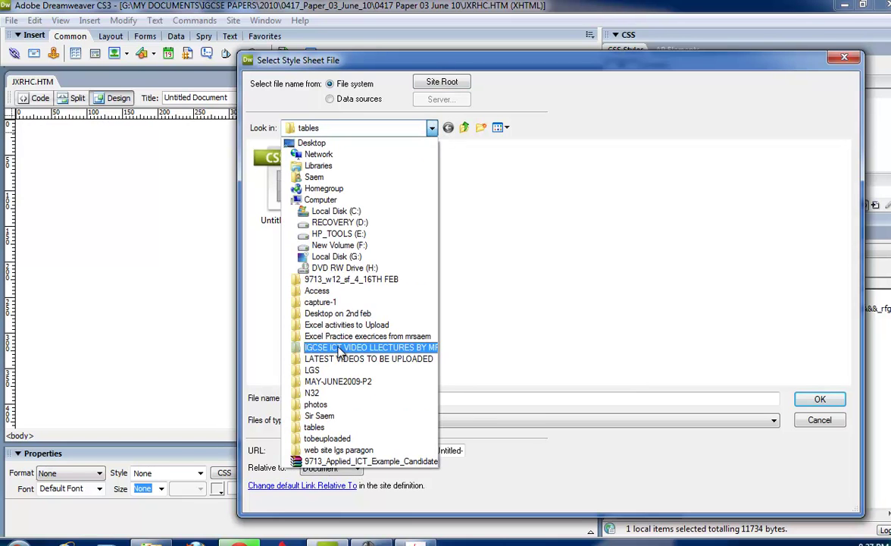
pyautogui.click(352, 257)
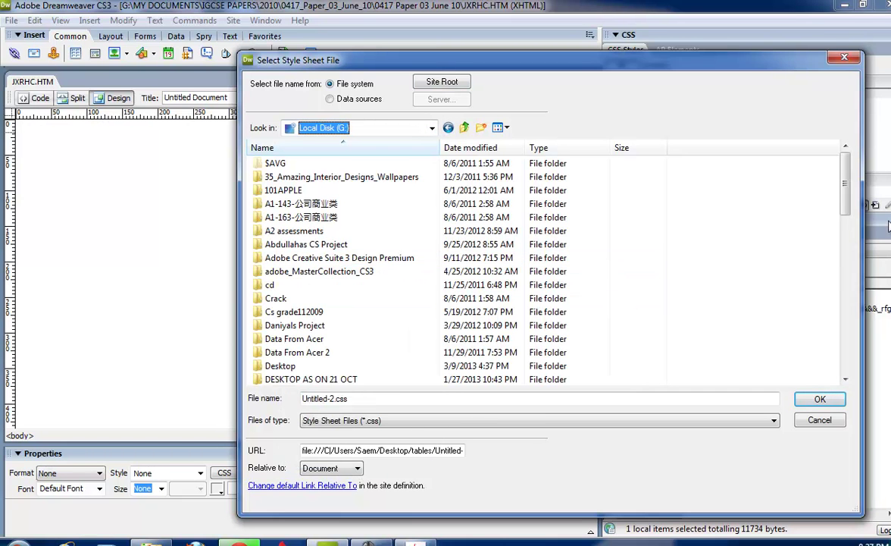
pyautogui.moveTo(845, 189); pyautogui.dragTo(846, 310)
pyautogui.scroll(-1, 453, 334)
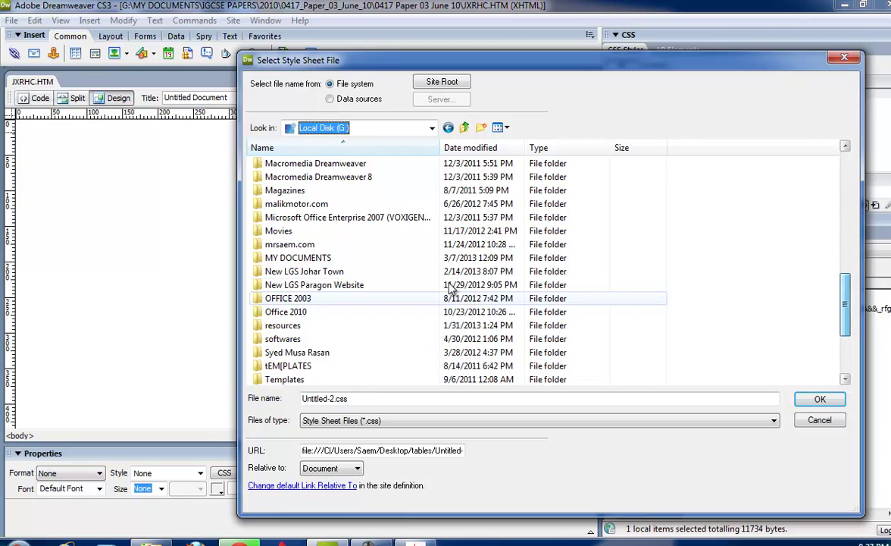
pyautogui.doubleClick(439, 272)
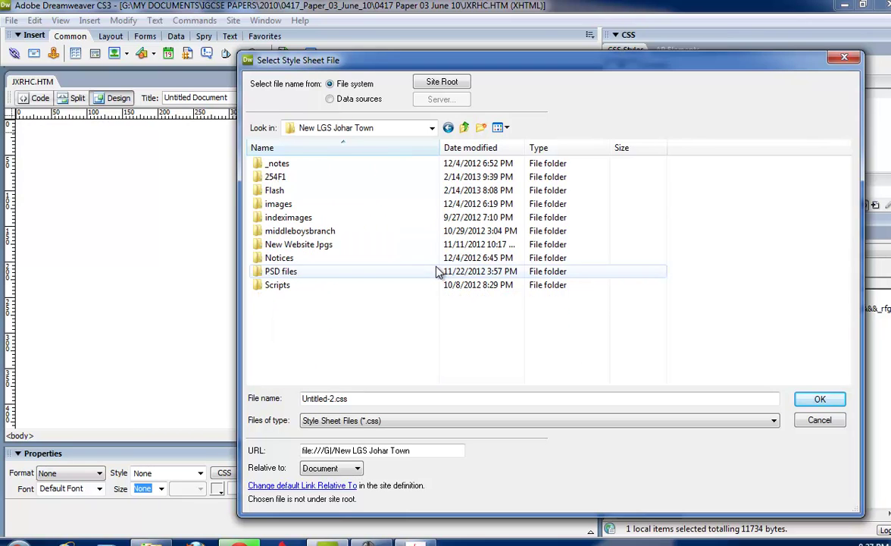
pyautogui.click(448, 127)
pyautogui.doubleClick(334, 353)
pyautogui.click(296, 260)
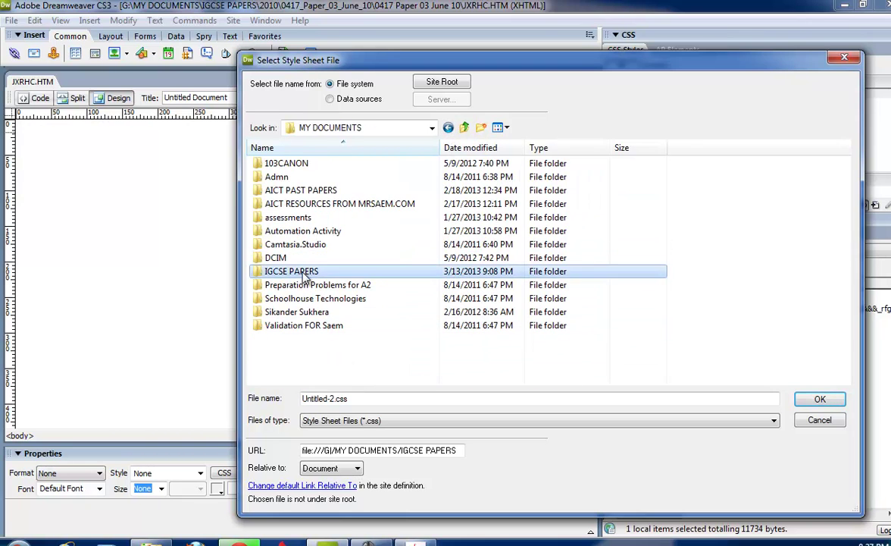
pyautogui.doubleClick(295, 259)
pyautogui.doubleClick(298, 274)
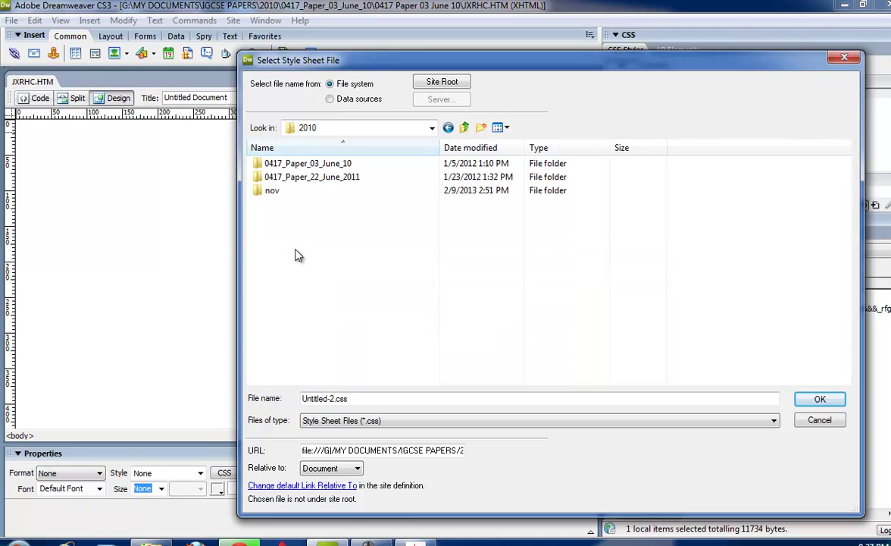
pyautogui.click(292, 167)
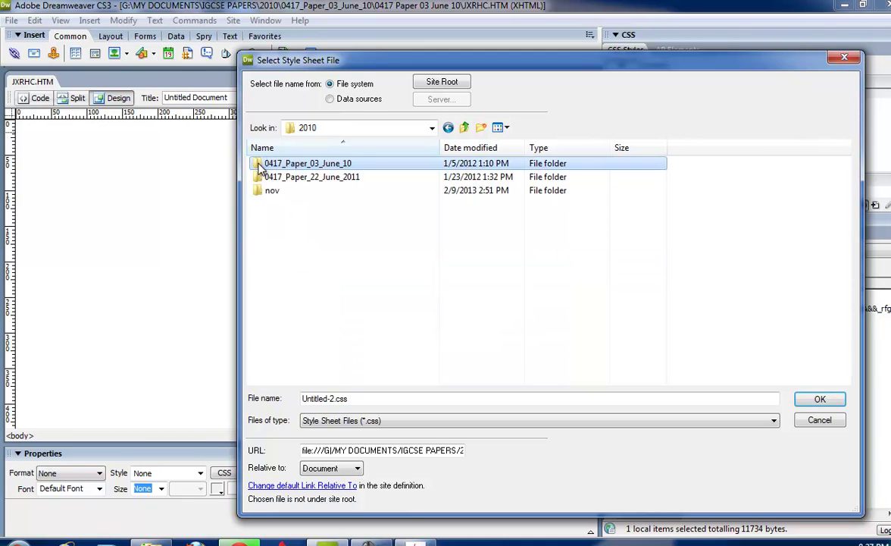
pyautogui.doubleClick(260, 166)
pyautogui.doubleClick(259, 166)
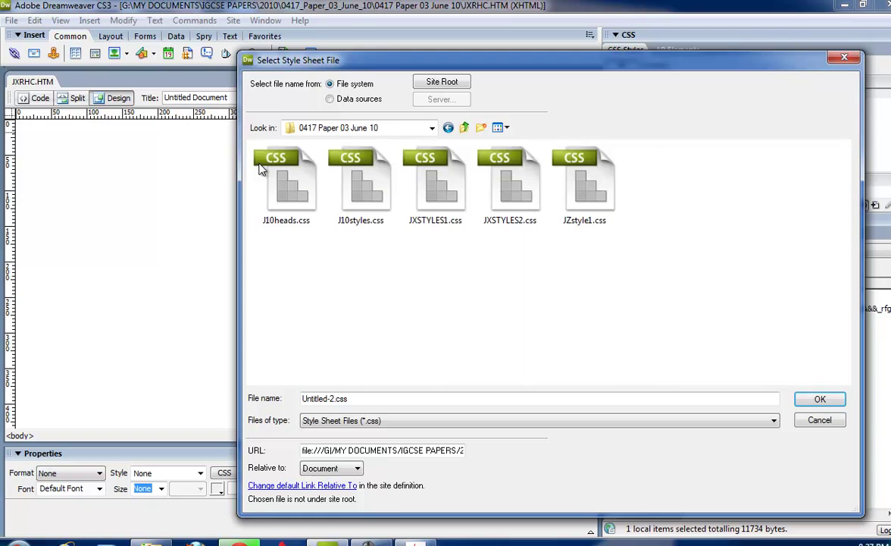
# Attach JXSTYLES1.css as the page's external style sheet.
pyautogui.hotkey('alt', 'Tab')
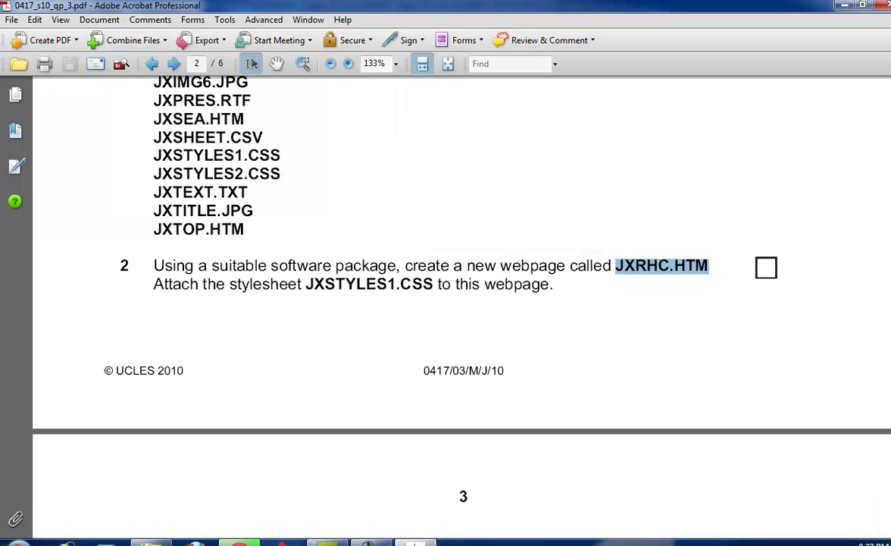
pyautogui.hotkey('alt', 'Tab')
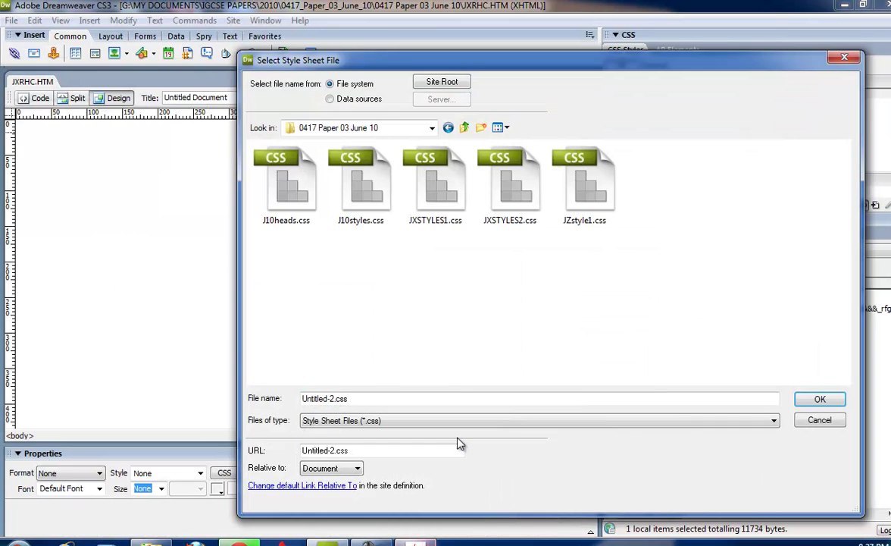
pyautogui.doubleClick(445, 191)
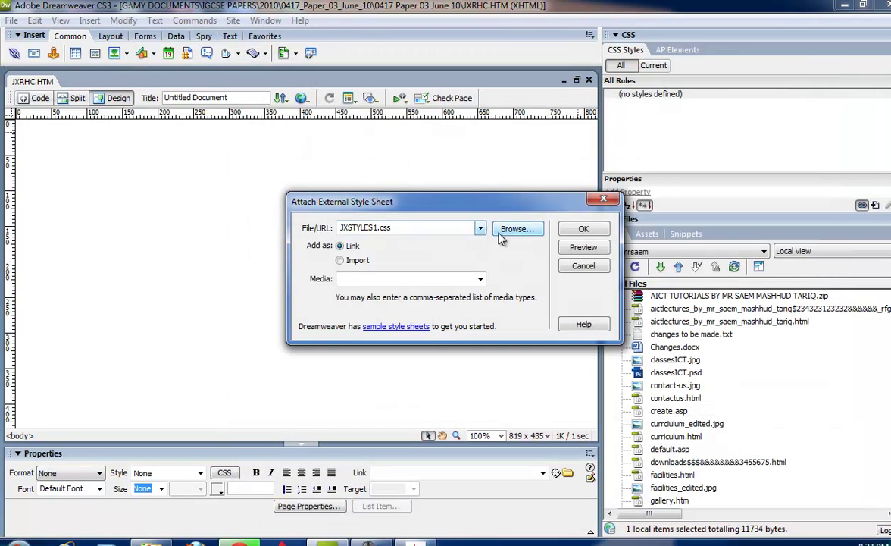
pyautogui.click(582, 230)
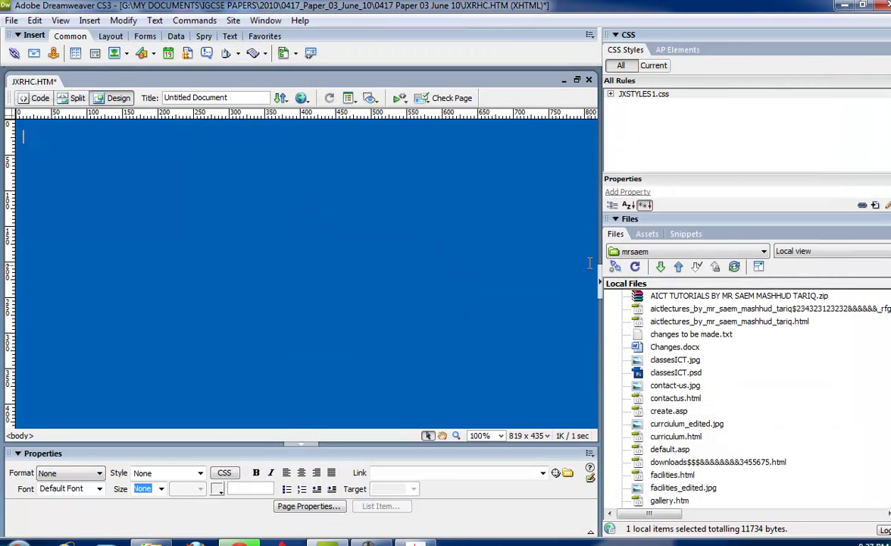
# Collapse the side panels, recheck the exam paper, and open the 0417_Paper_03_June_10 folder in Explorer.
pyautogui.click(601, 284)
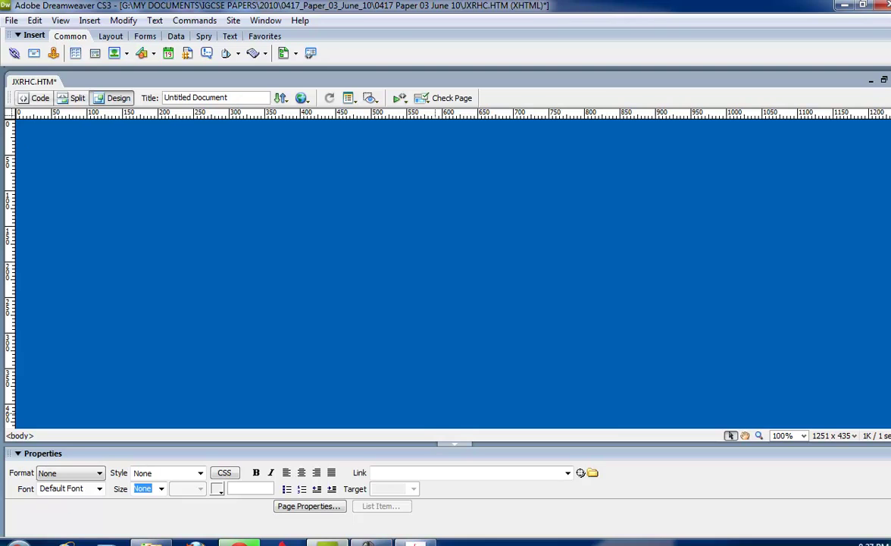
pyautogui.click(407, 374)
pyautogui.scroll(-6, 408, 372)
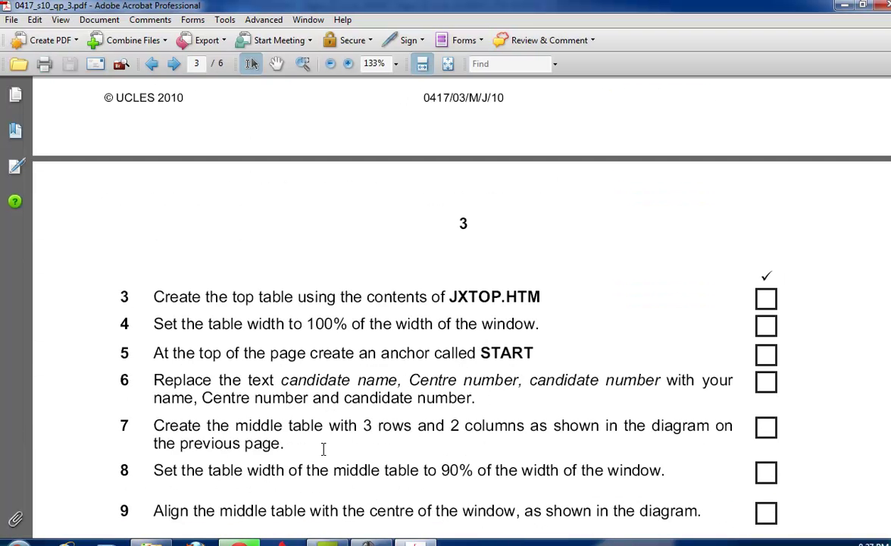
pyautogui.click(151, 543)
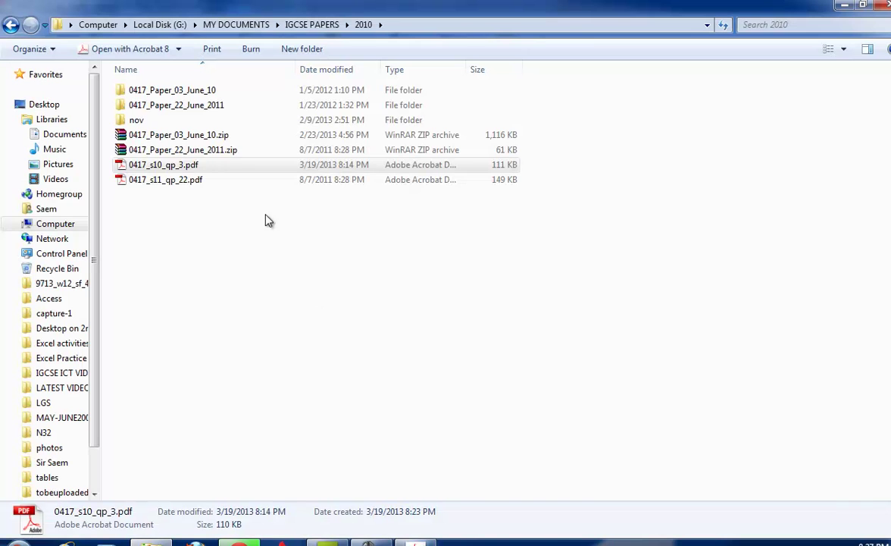
pyautogui.doubleClick(171, 90)
# Show the 0417 Paper 03 June 10 folder as large icons sorted by type.
pyautogui.doubleClick(175, 90)
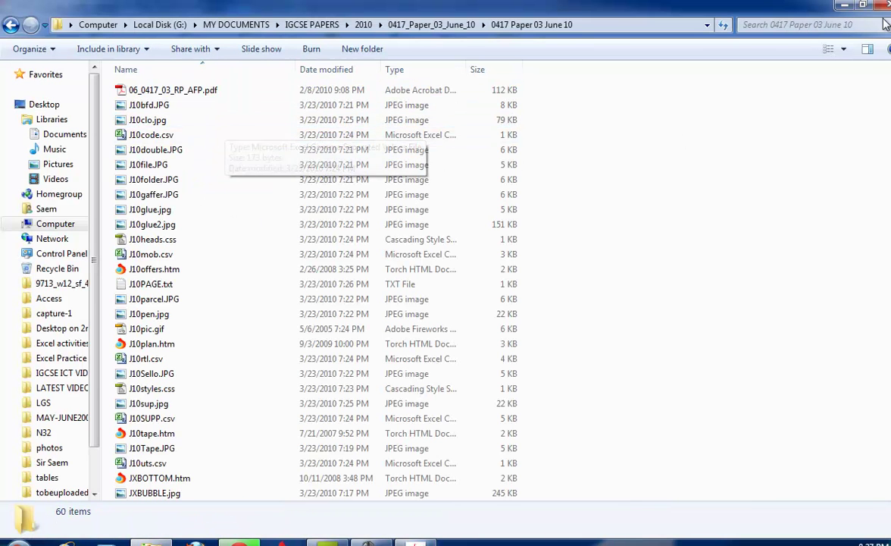
pyautogui.click(843, 49)
pyautogui.click(853, 36)
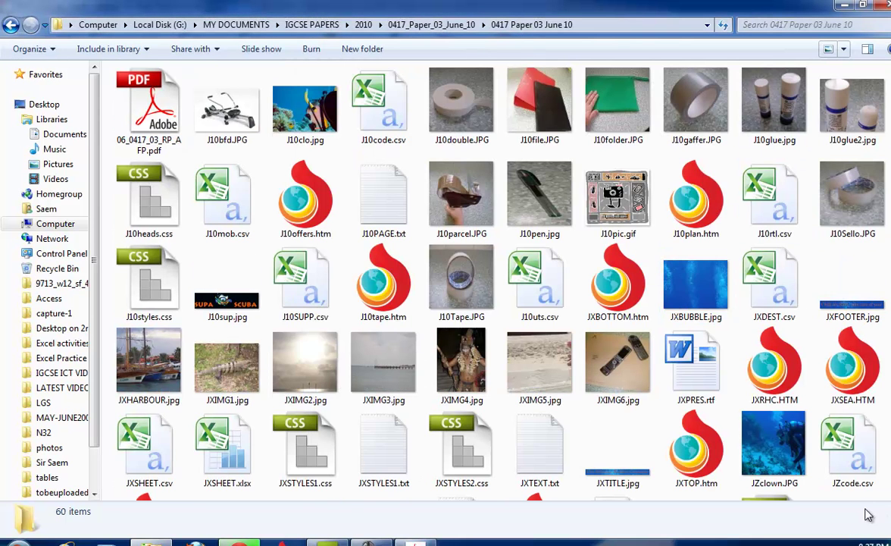
pyautogui.rightClick(709, 268)
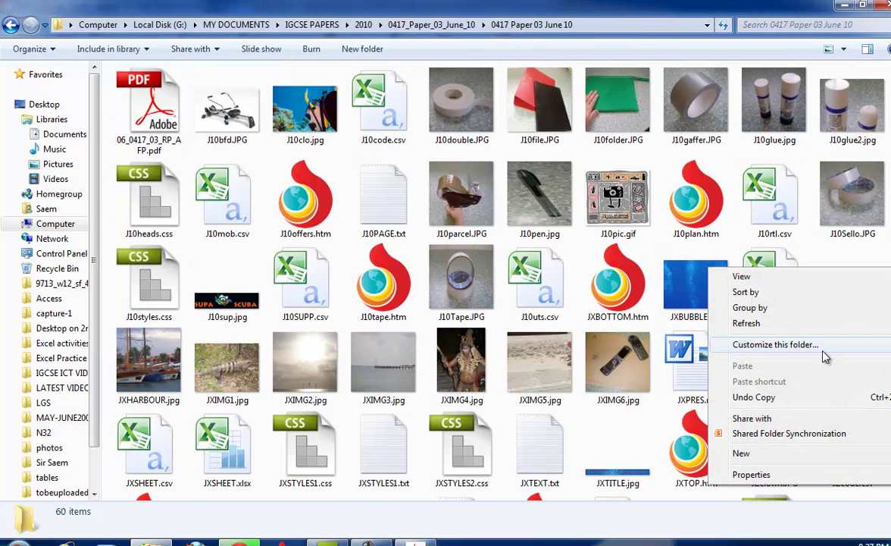
pyautogui.moveTo(776, 302)
pyautogui.click(626, 324)
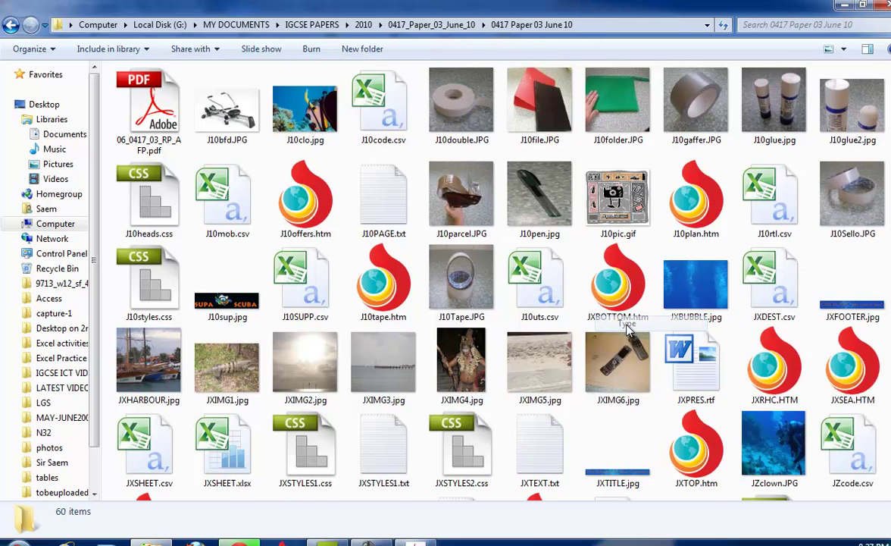
pyautogui.scroll(-1, 758, 415)
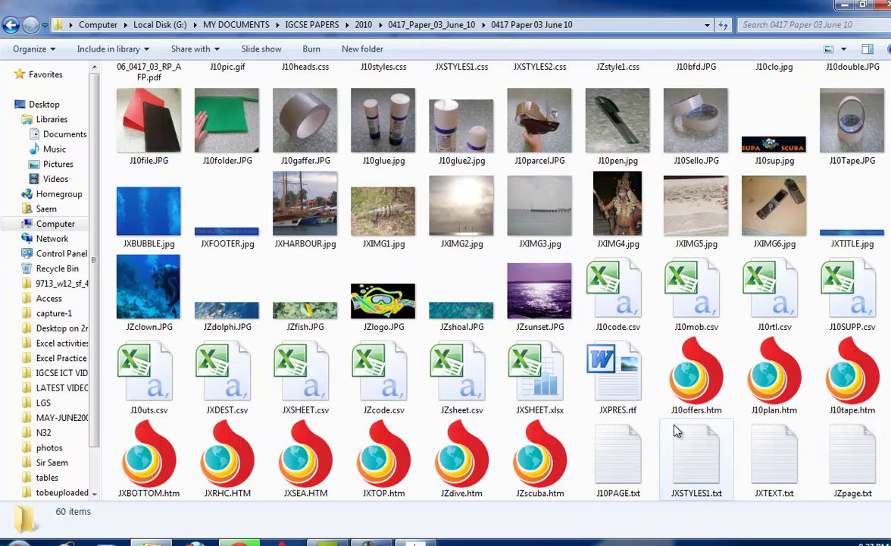
# Open JXTOP.htm with Dreamweaver.
pyautogui.rightClick(377, 448)
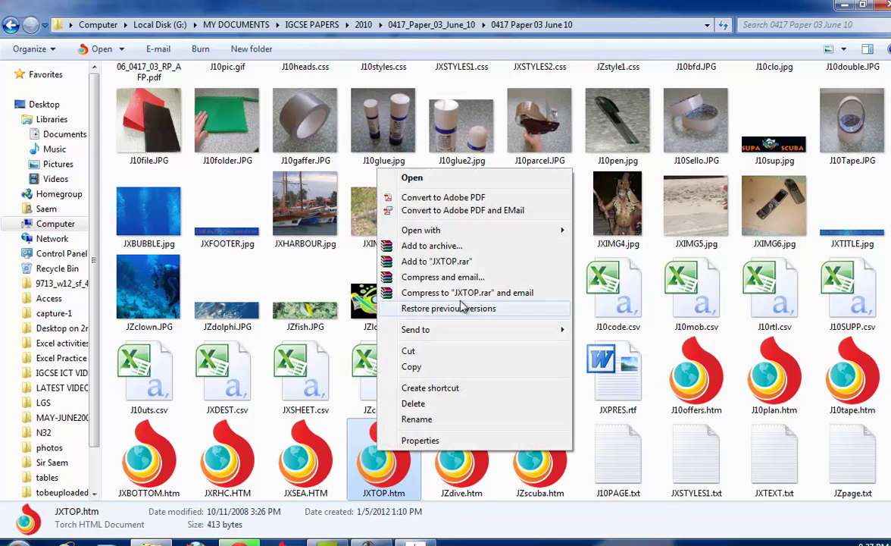
pyautogui.moveTo(477, 232)
pyautogui.click(678, 232)
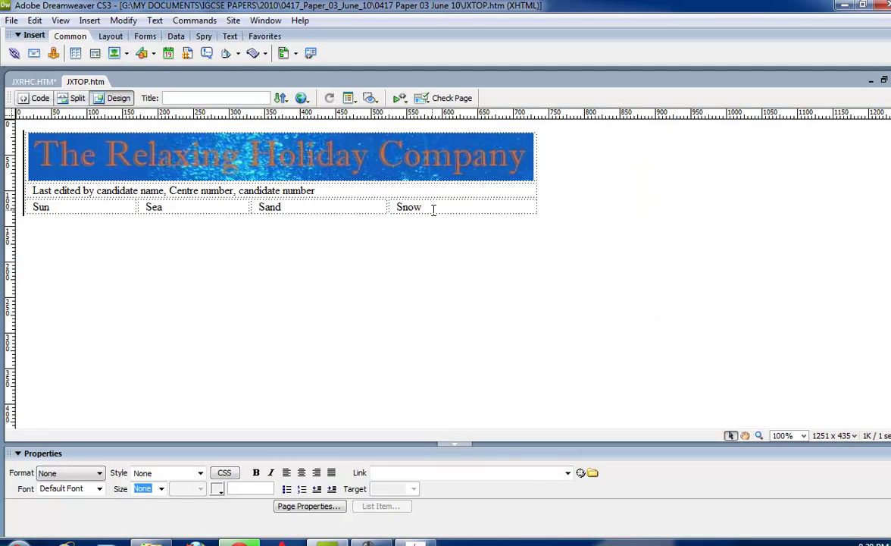
# Copy the Relaxing Holiday Company banner table from JXTOP.htm, then return to JXRHC.HTM.
pyautogui.click(433, 212)
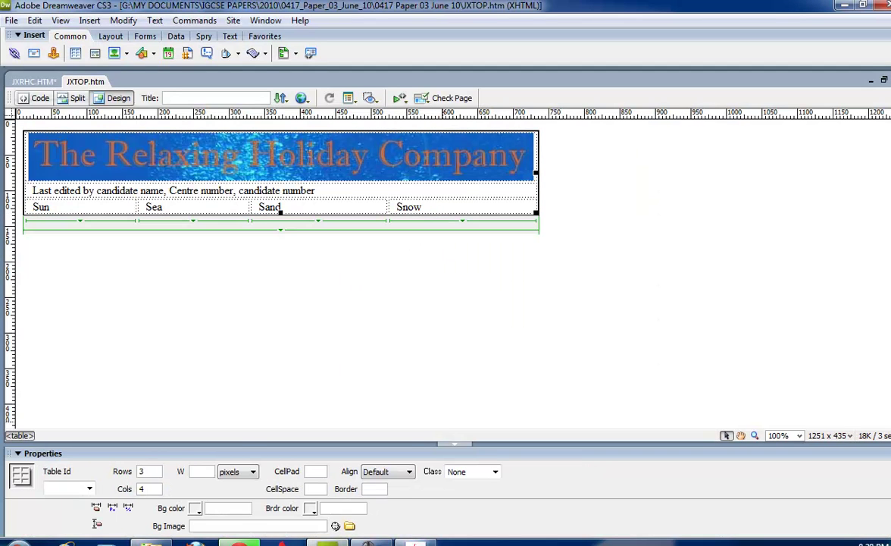
pyautogui.moveTo(326, 542)
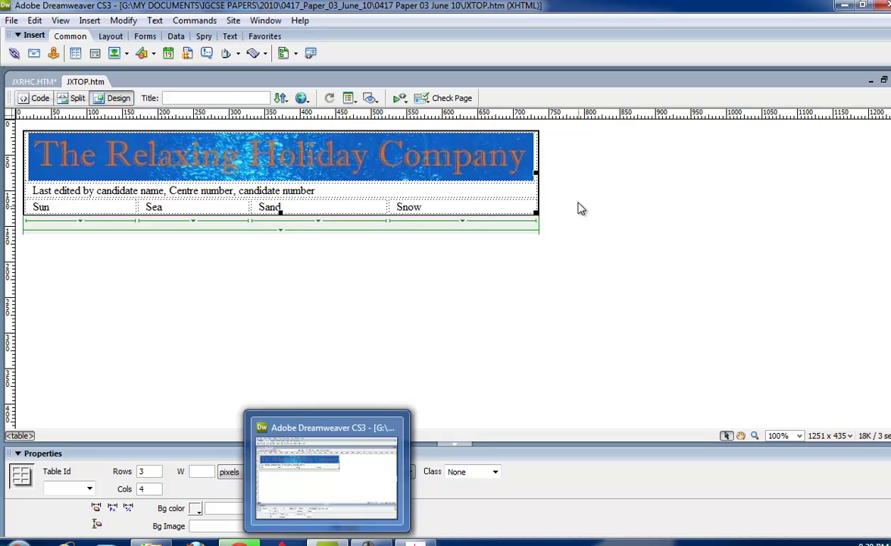
pyautogui.rightClick(540, 195)
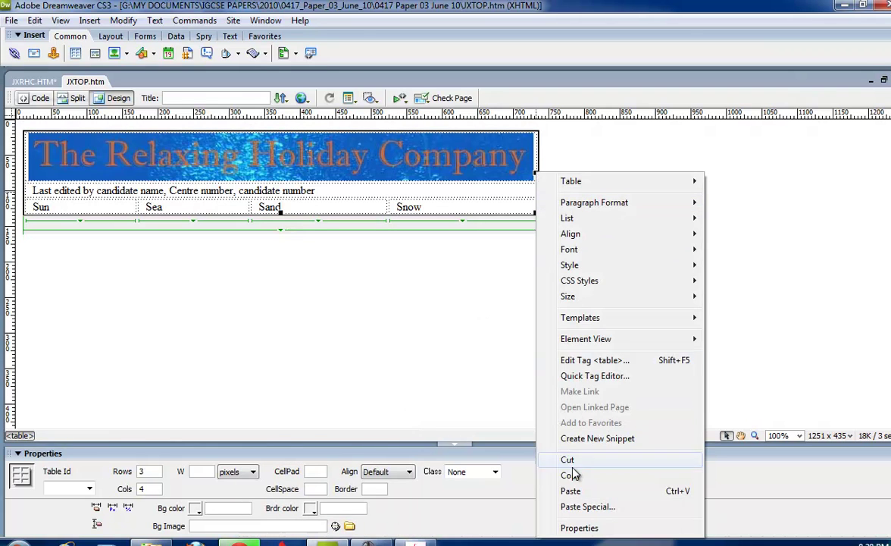
pyautogui.click(549, 476)
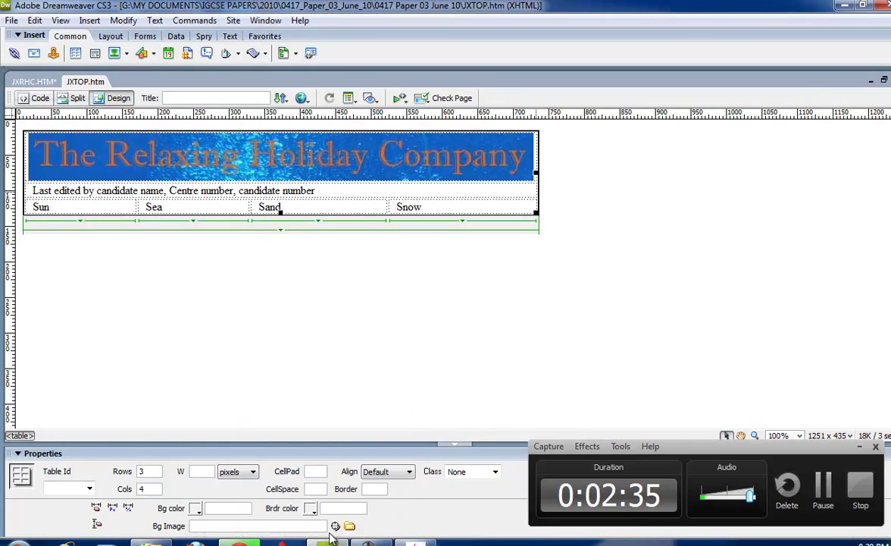
pyautogui.click(327, 542)
pyautogui.click(326, 543)
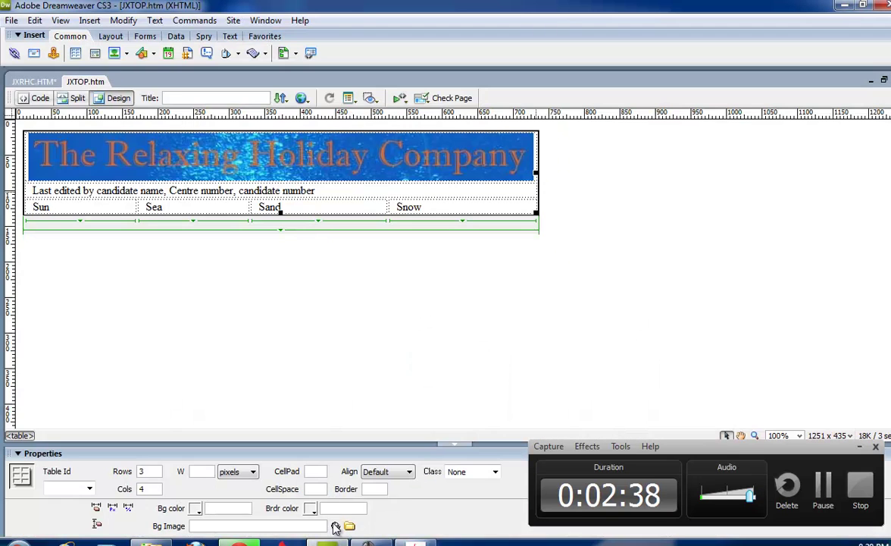
pyautogui.click(59, 81)
# Paste the banner table into JXRHC.HTM, entering 'wsdsd' as the image description.
pyautogui.rightClick(154, 188)
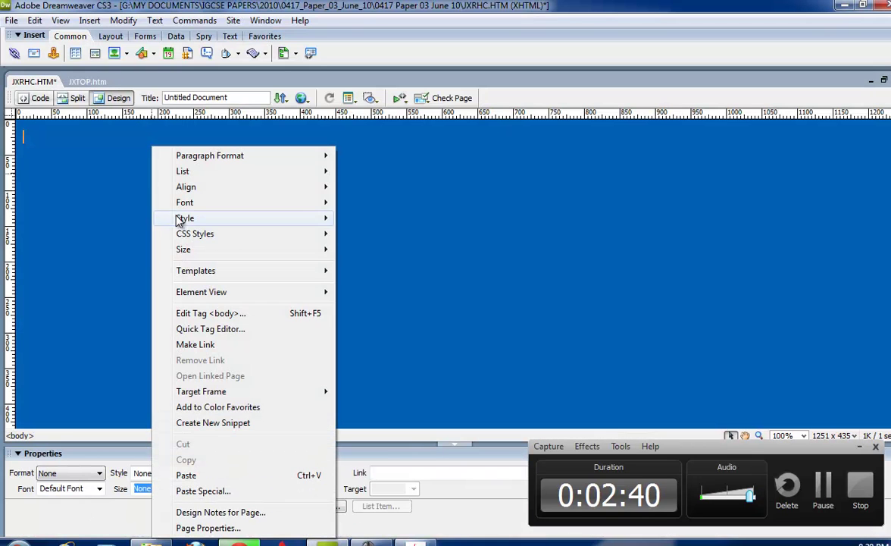
pyautogui.click(183, 472)
pyautogui.write('wsdsd')
pyautogui.click(460, 334)
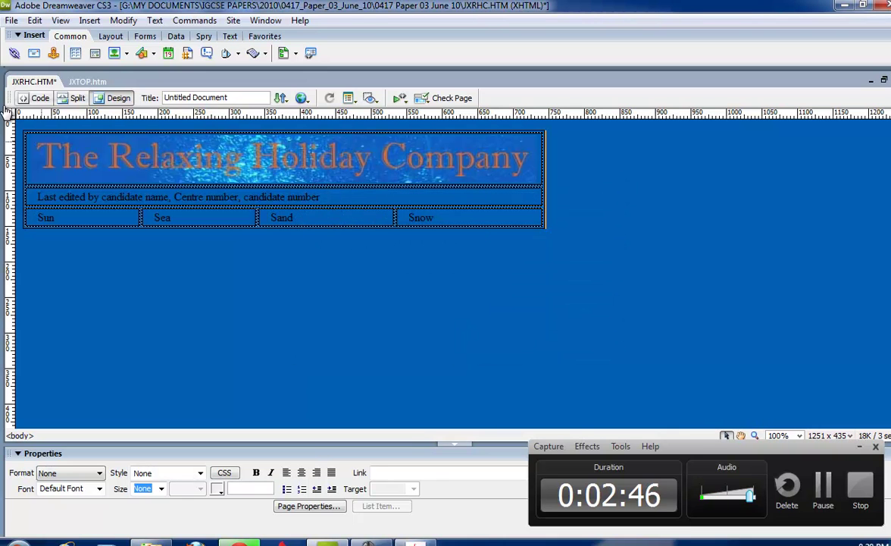
# Cancel a new table insertion and select the pasted banner table.
pyautogui.click(75, 53)
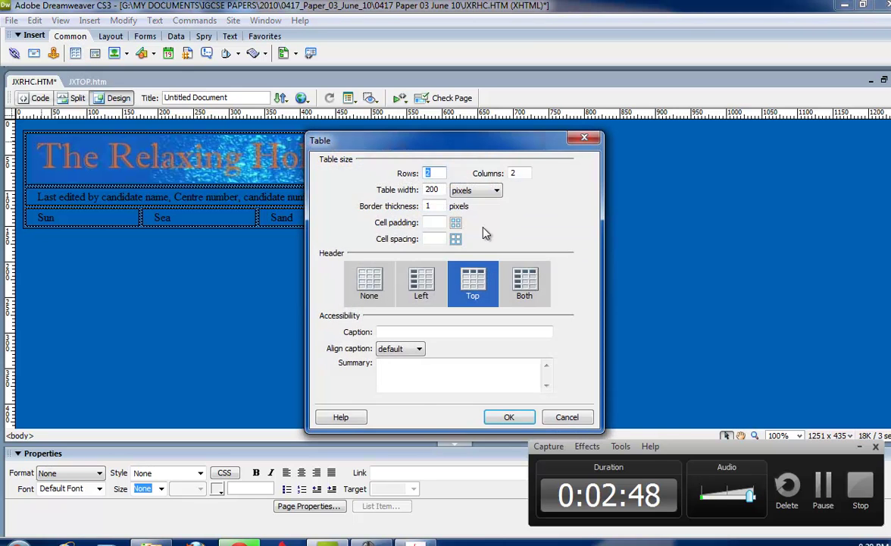
pyautogui.moveTo(351, 144); pyautogui.dragTo(552, 151)
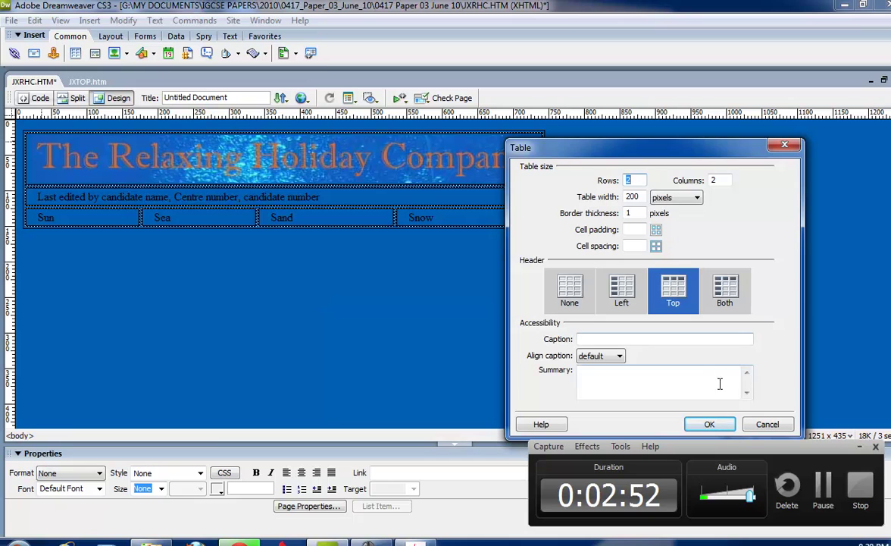
pyautogui.click(766, 423)
pyautogui.click(656, 230)
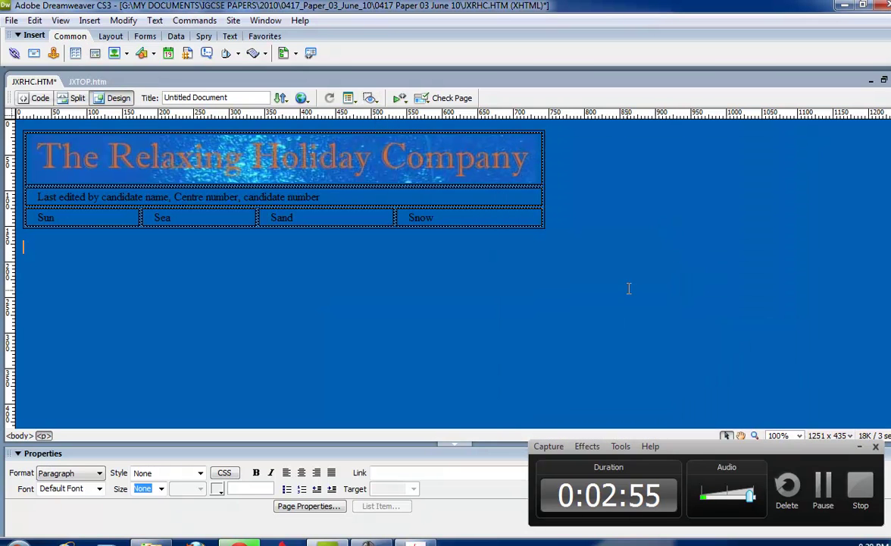
pyautogui.click(543, 203)
pyautogui.press('Delete')
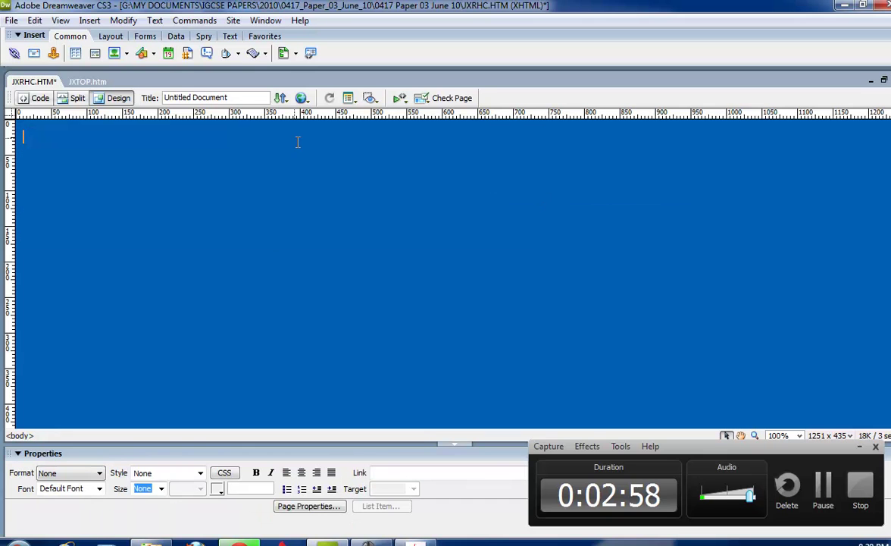
pyautogui.click(75, 53)
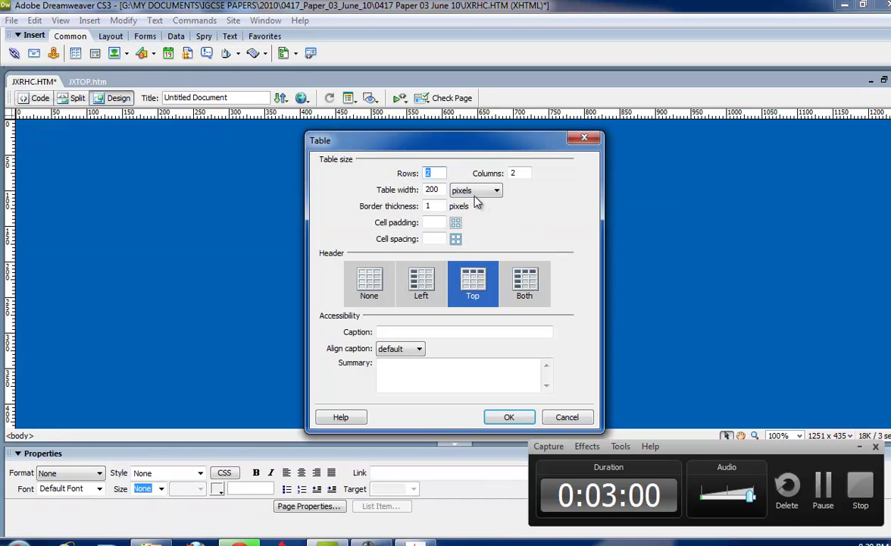
pyautogui.click(508, 418)
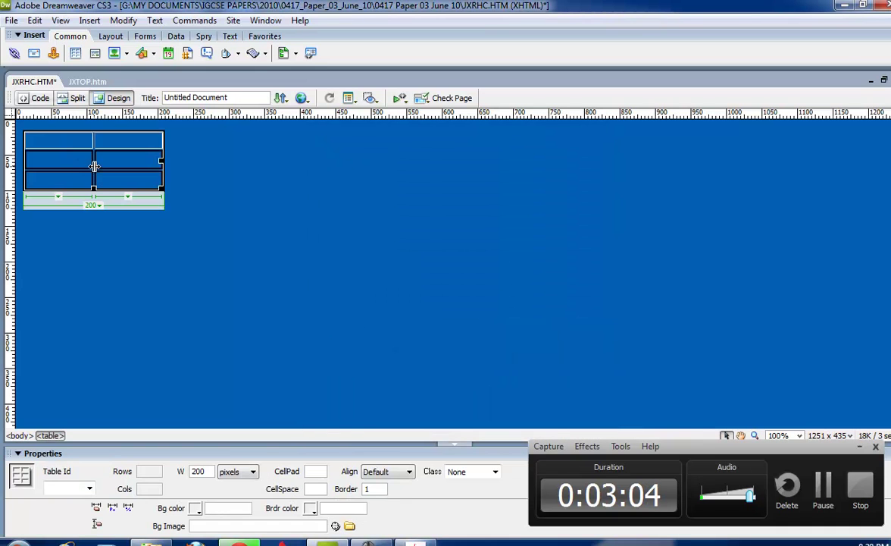
pyautogui.moveTo(161, 187); pyautogui.dragTo(761, 231)
pyautogui.click(407, 151)
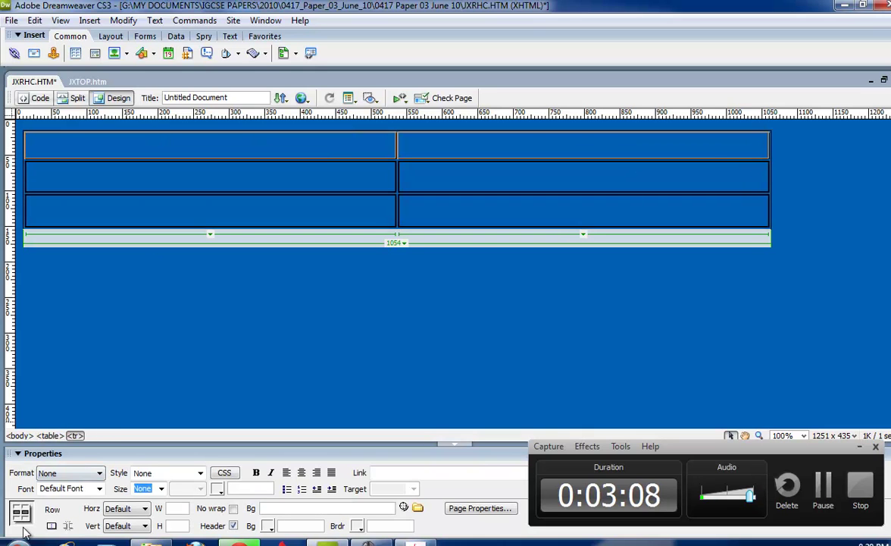
pyautogui.click(51, 525)
pyautogui.click(315, 144)
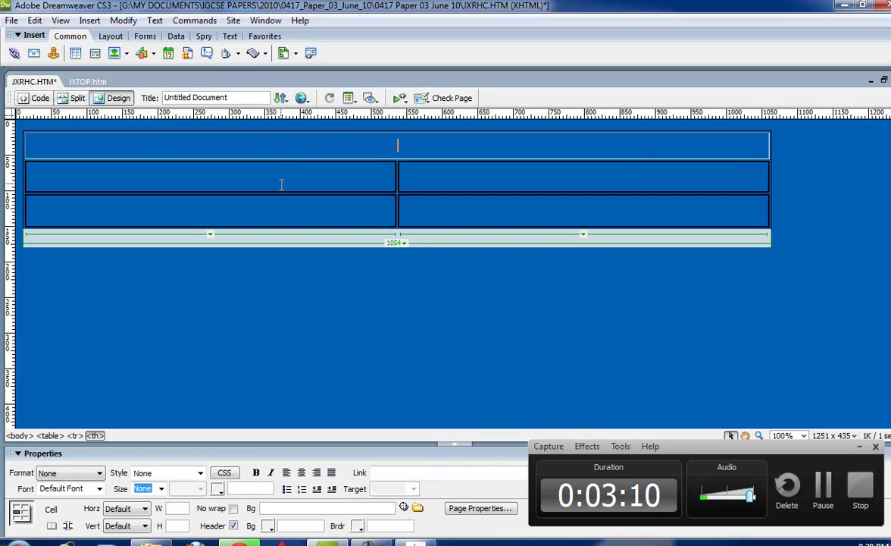
pyautogui.click(278, 198)
pyautogui.hotkey('ctrl', 'z')
pyautogui.hotkey('ctrl', 'z')
pyautogui.hotkey('ctrl', 'z')
pyautogui.hotkey('ctrl', 'z')
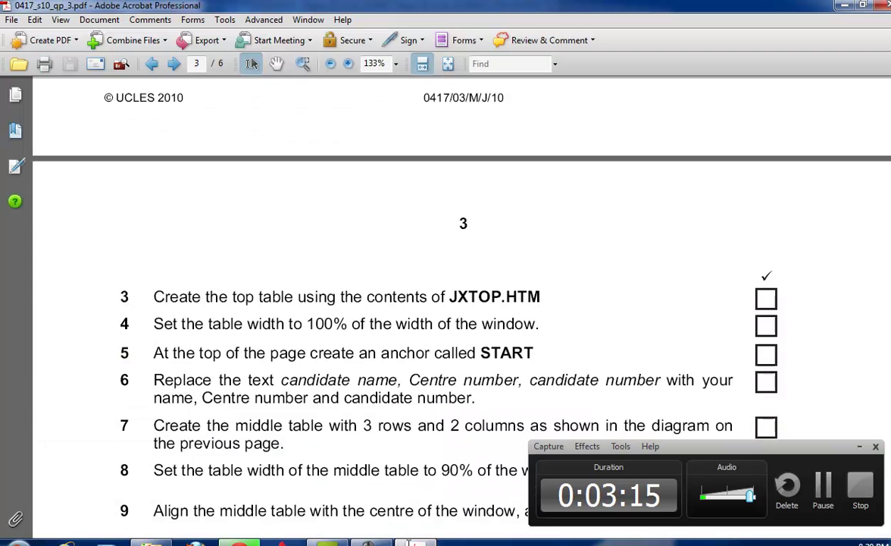
# Check the exam task, then set the banner table's width to 100% of the window.
pyautogui.click(332, 542)
pyautogui.scroll(-1, 523, 355)
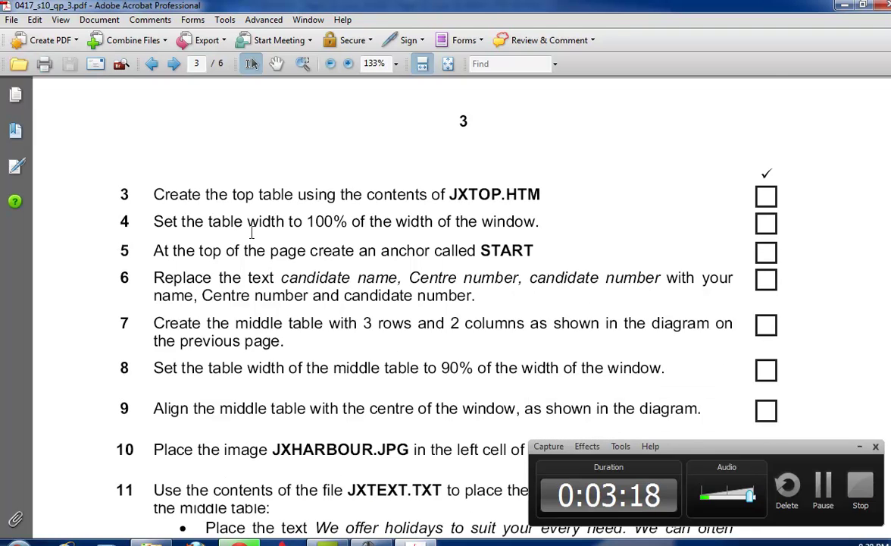
pyautogui.scroll(-3, 319, 220)
pyautogui.hotkey('alt', 'Tab')
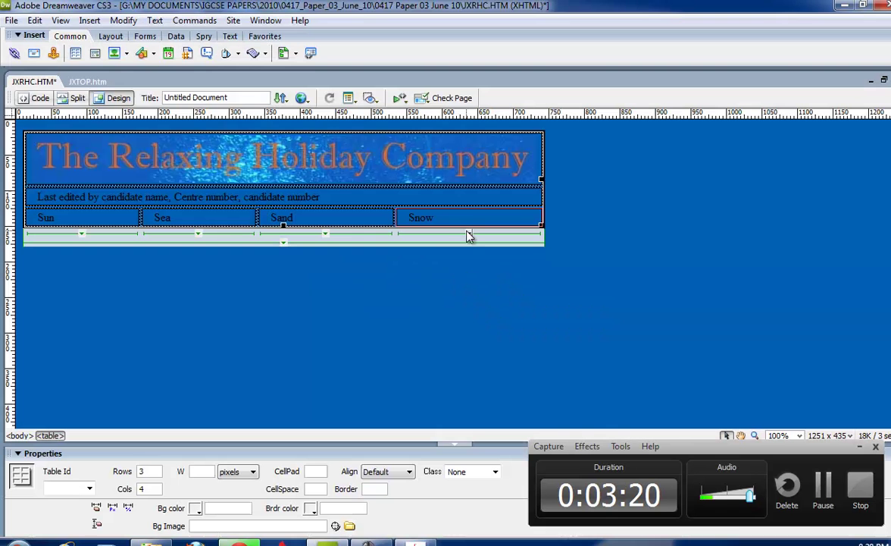
pyautogui.write('10')
pyautogui.click(237, 472)
pyautogui.click(227, 453)
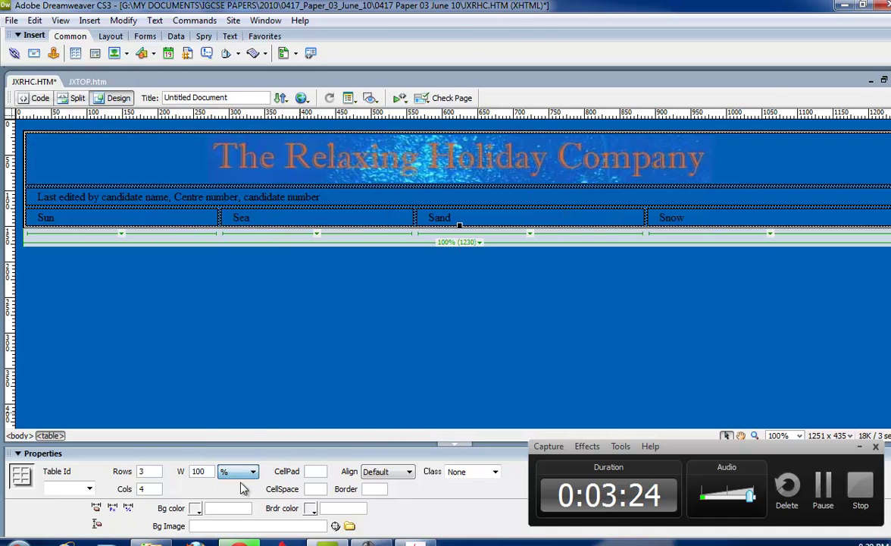
pyautogui.hotkey('alt', 'Tab')
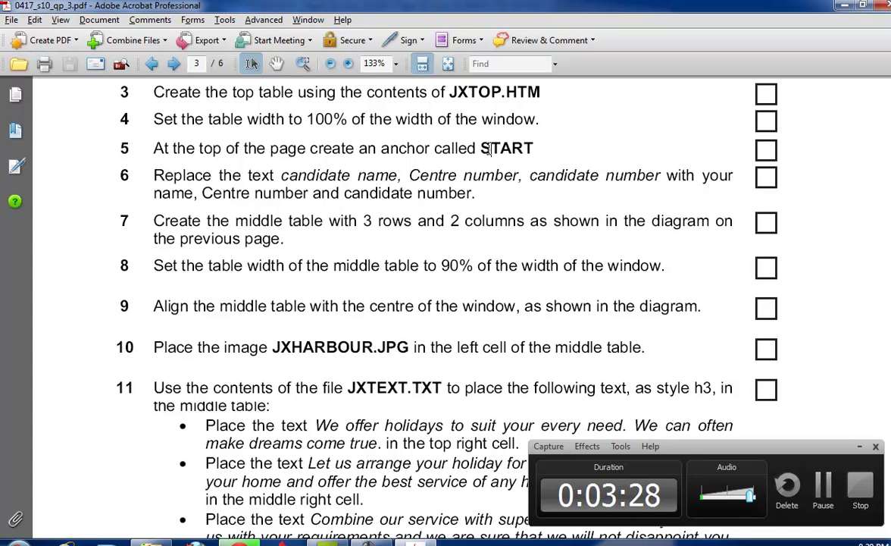
# Insert a named anchor START at the page top, copying the name from task 5.
pyautogui.moveTo(482, 148); pyautogui.dragTo(521, 148)
pyautogui.rightClick(529, 148)
pyautogui.click(481, 148)
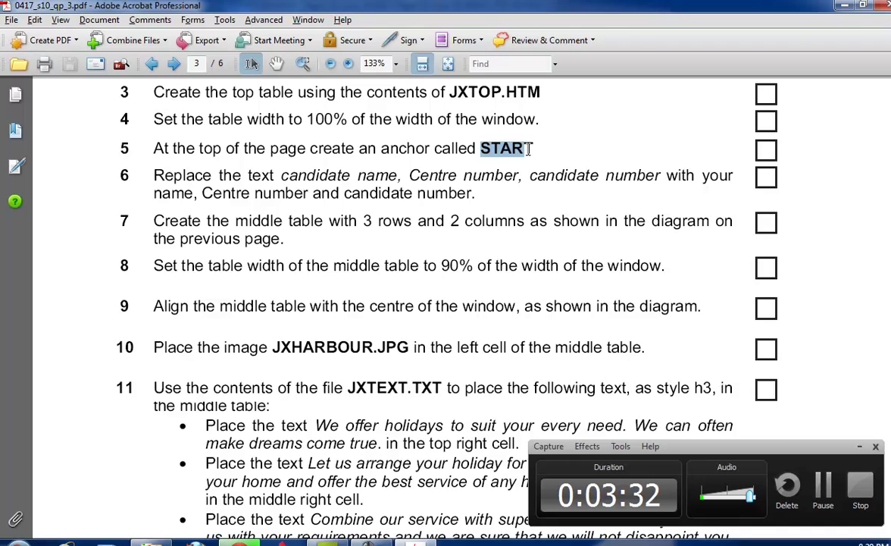
pyautogui.moveTo(529, 148); pyautogui.dragTo(534, 148)
pyautogui.hotkey('ctrl', 'c')
pyautogui.hotkey('alt', 'Tab')
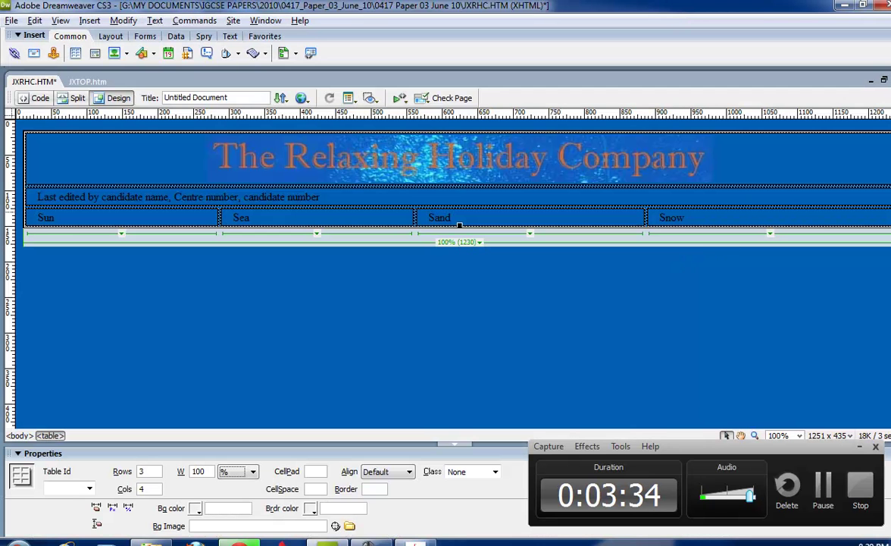
pyautogui.click(27, 252)
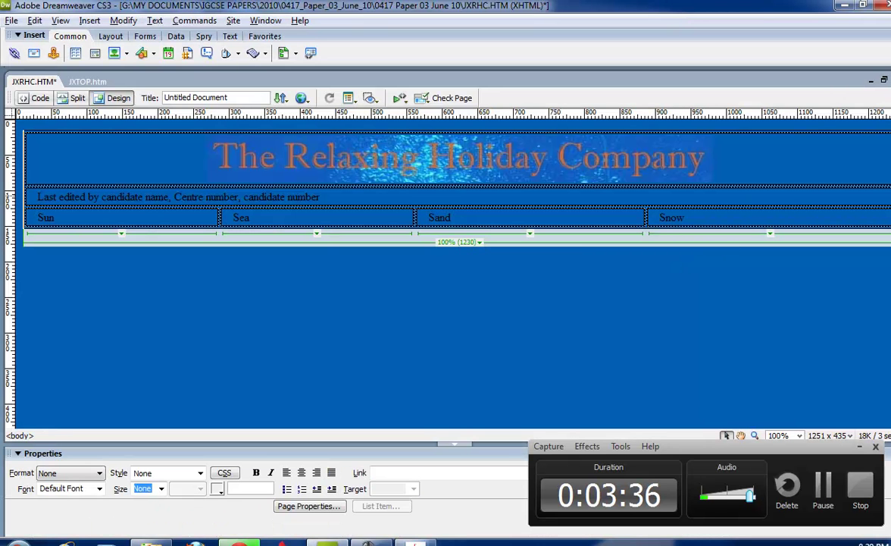
pyautogui.click(52, 53)
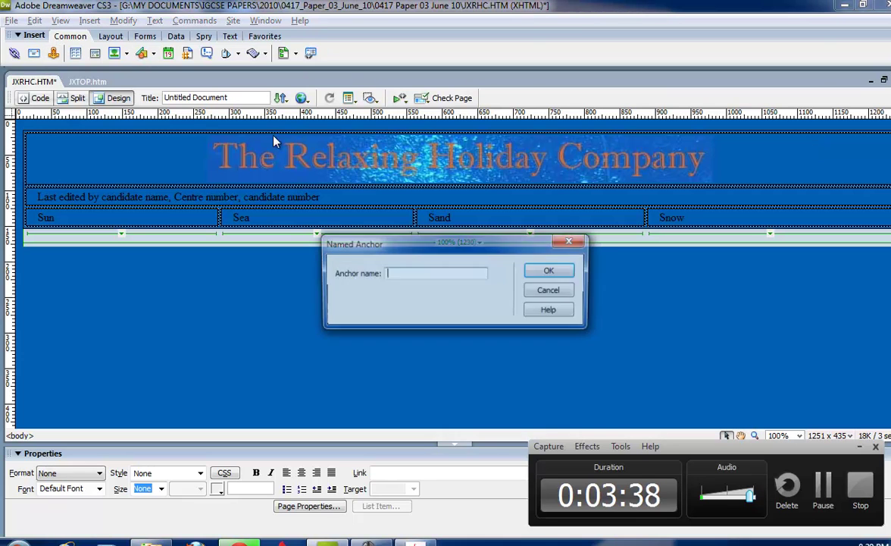
pyautogui.hotkey('ctrl', 'v')
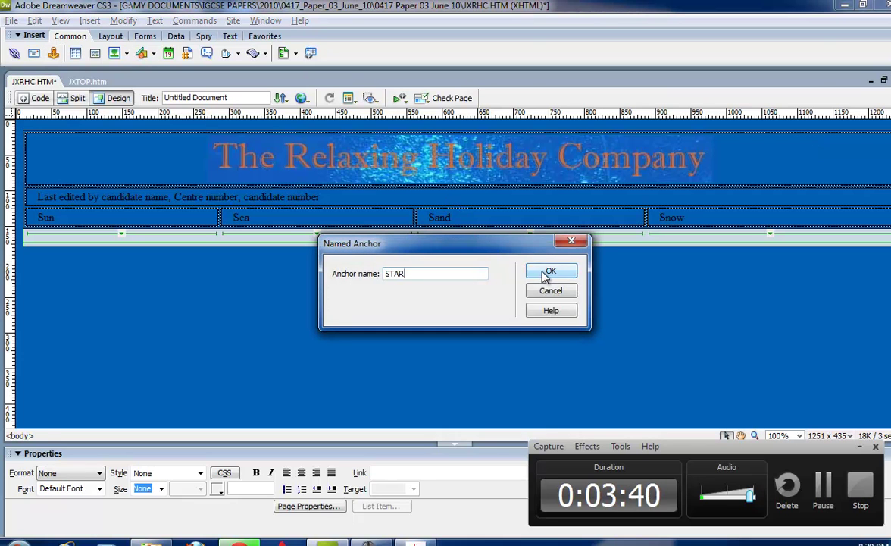
pyautogui.click(549, 271)
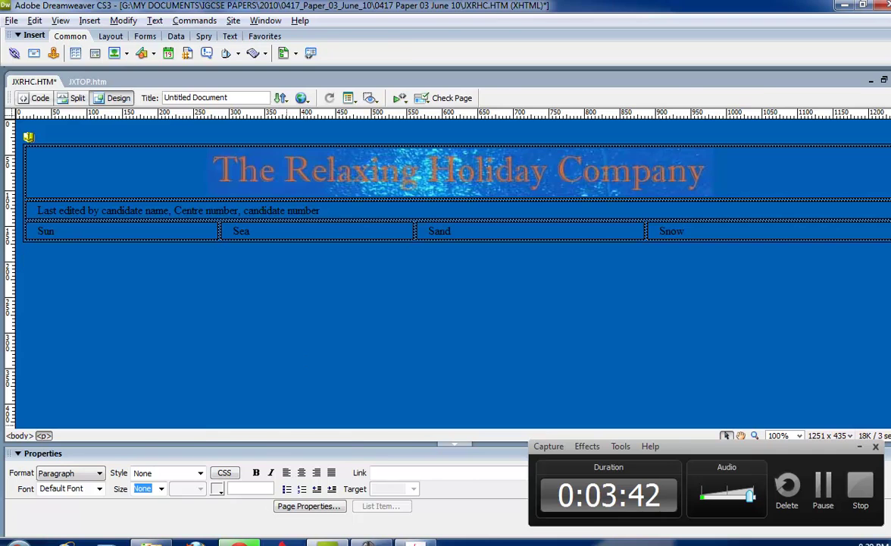
pyautogui.hotkey('alt', 'Tab')
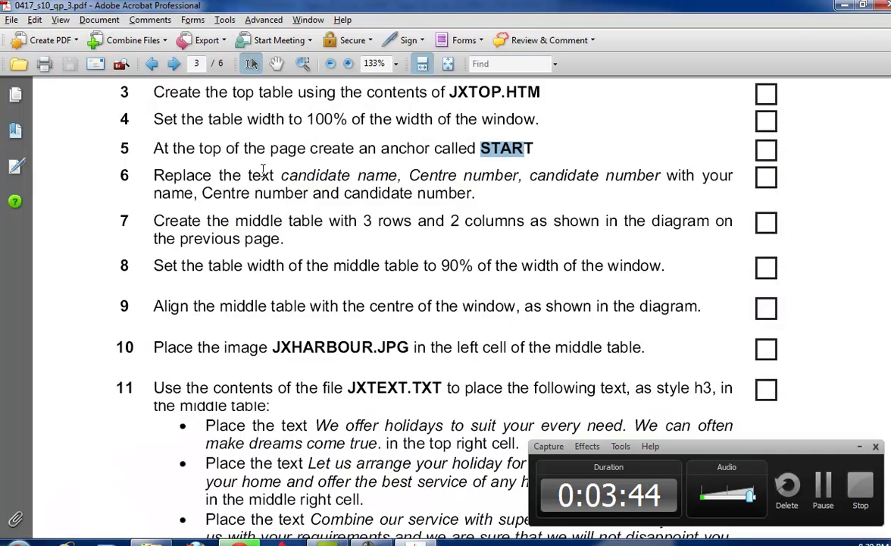
# Scroll the exam paper through tasks 7–13 and return to JXRHC.HTM.
pyautogui.hotkey('alt', 'Tab')
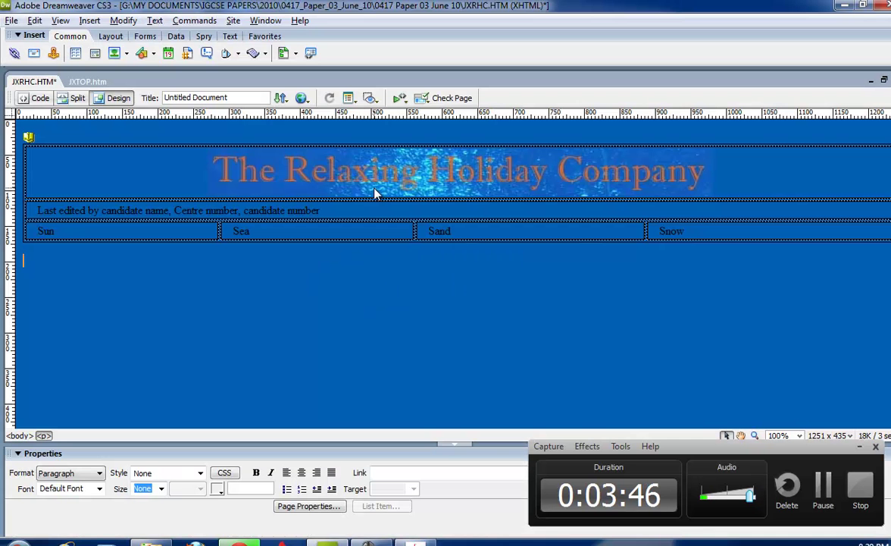
pyautogui.moveTo(319, 211); pyautogui.dragTo(99, 212)
pyautogui.hotkey('alt', 'Tab')
pyautogui.scroll(-1, 429, 281)
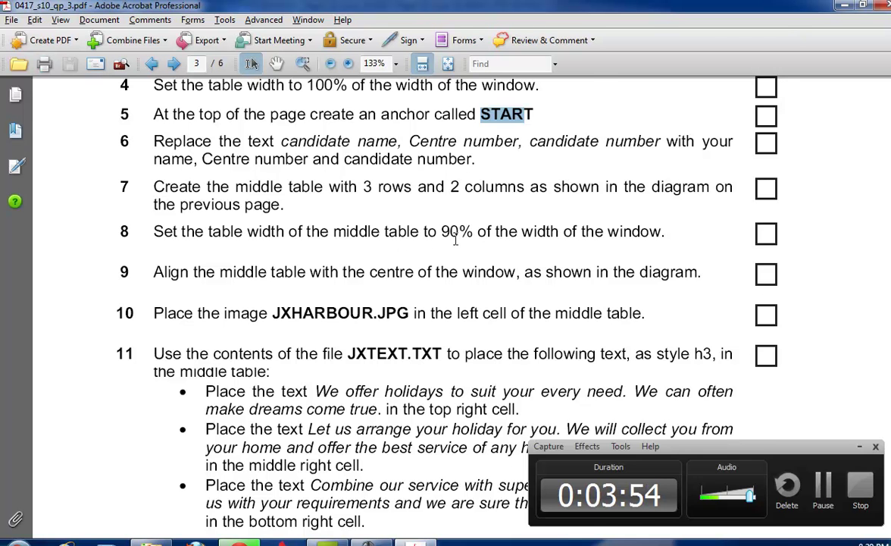
pyautogui.scroll(-2, 455, 238)
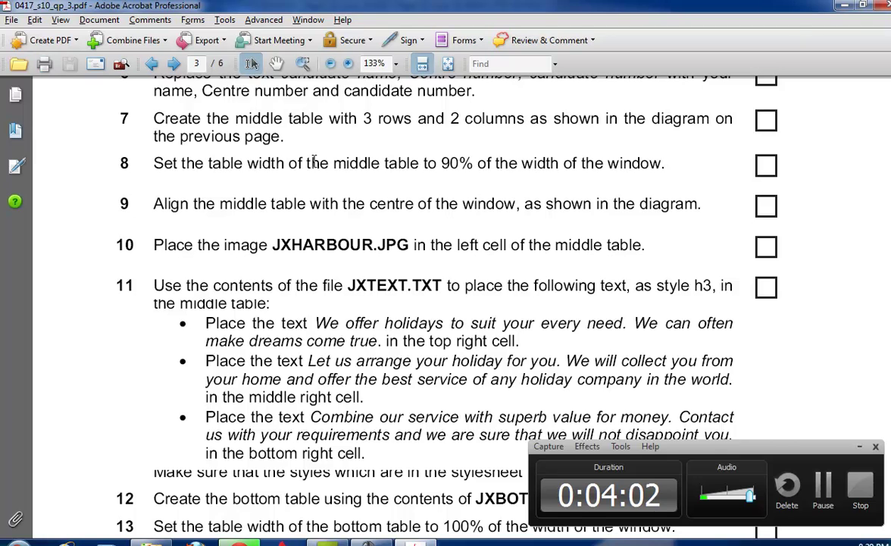
pyautogui.hotkey('alt', 'Tab')
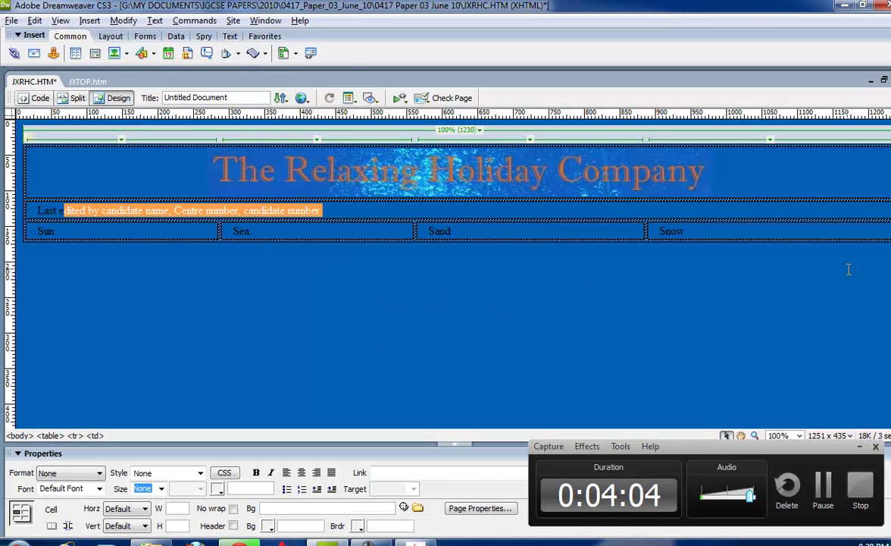
# Insert a 3-row, 2-column table below the banner and make it 90% wide.
pyautogui.click(75, 53)
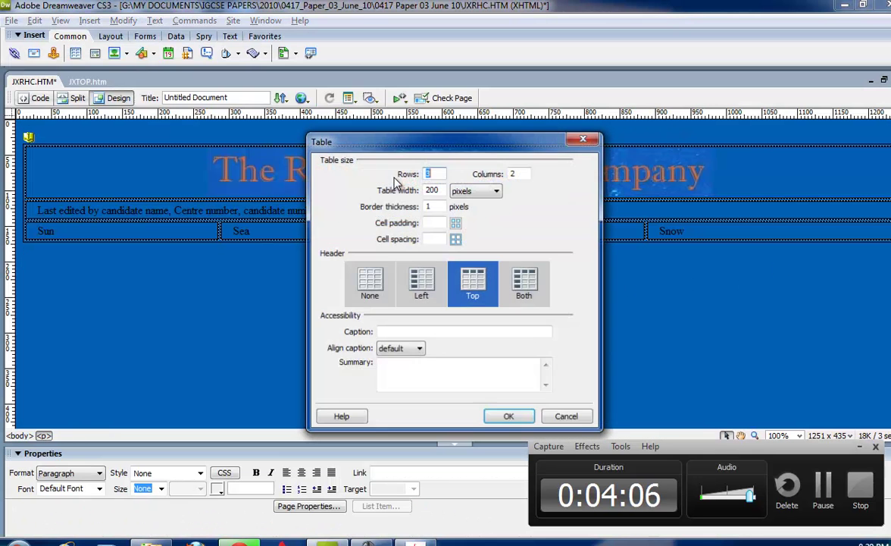
pyautogui.click(507, 418)
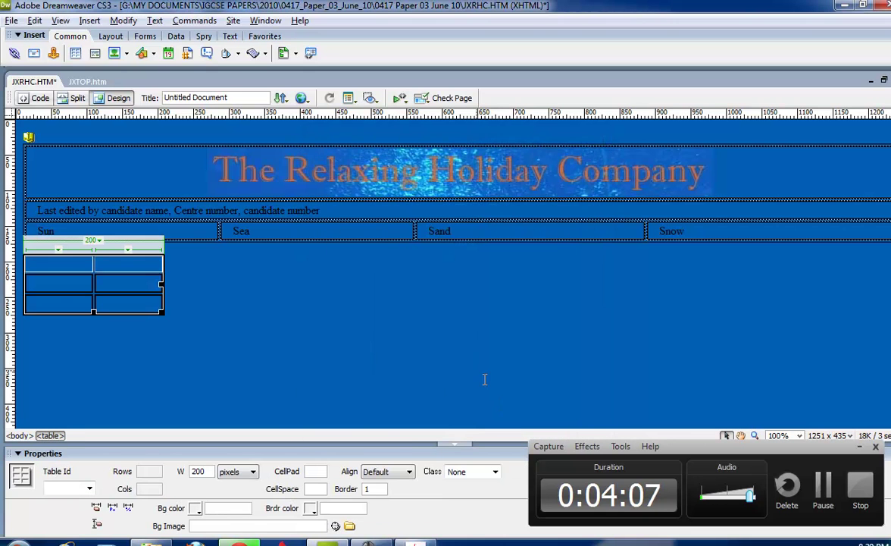
pyautogui.hotkey('alt', 'Tab')
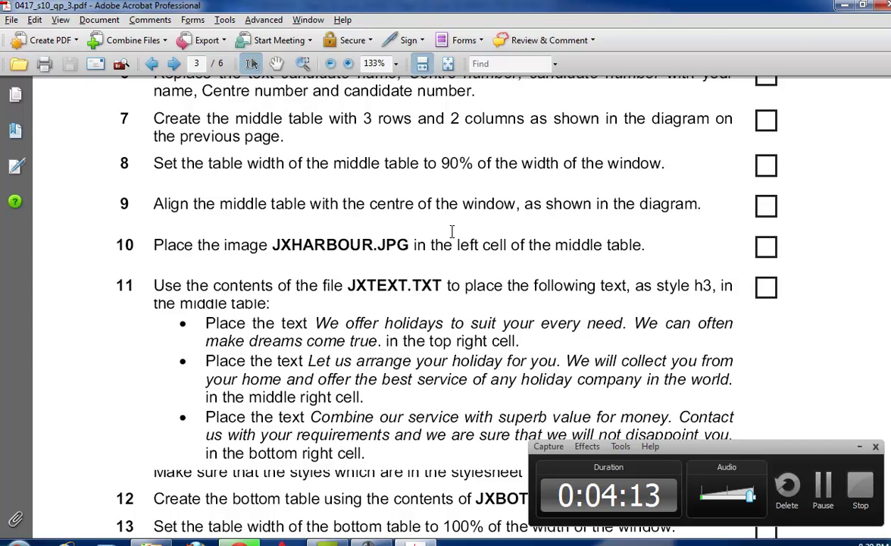
pyautogui.hotkey('alt', 'Tab')
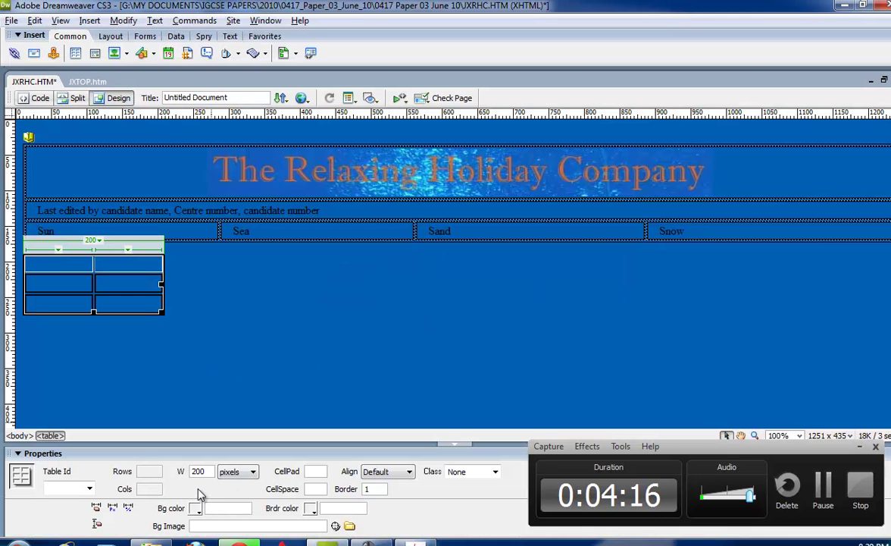
pyautogui.doubleClick(198, 472)
pyautogui.click(237, 471)
pyautogui.click(227, 493)
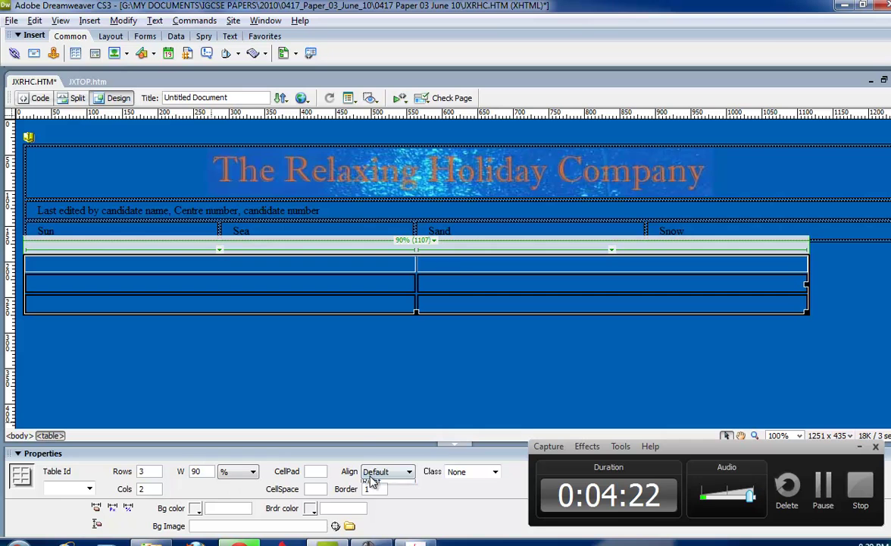
# Centre the middle table in the window and check the exam task sheet.
pyautogui.click(375, 501)
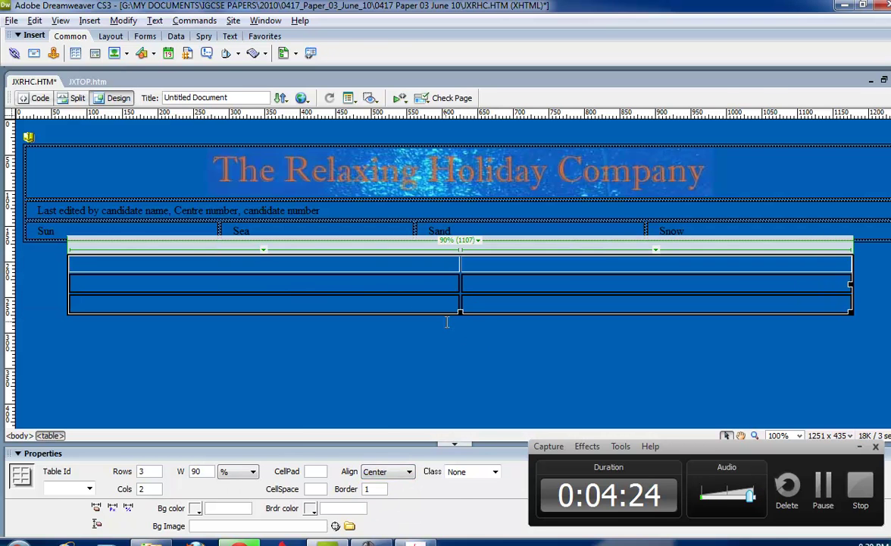
pyautogui.hotkey('alt', 'Tab')
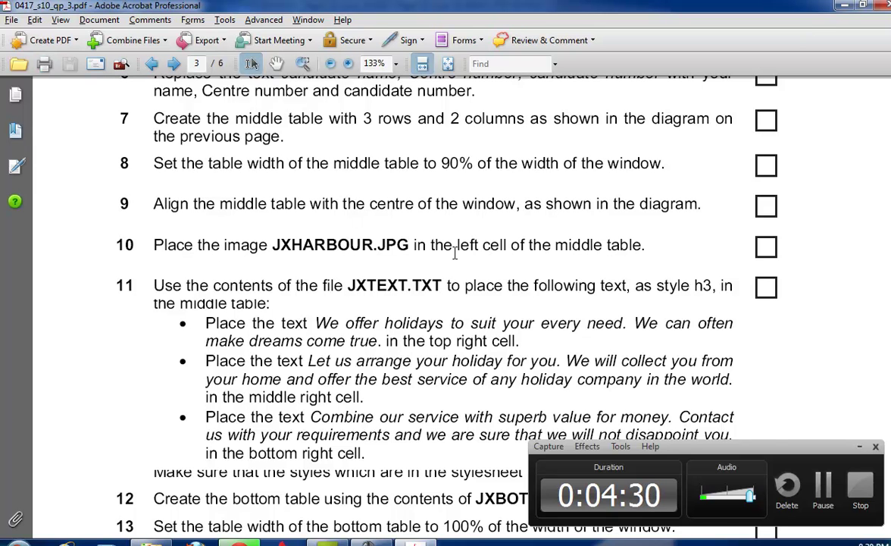
pyautogui.scroll(15, 722, 288)
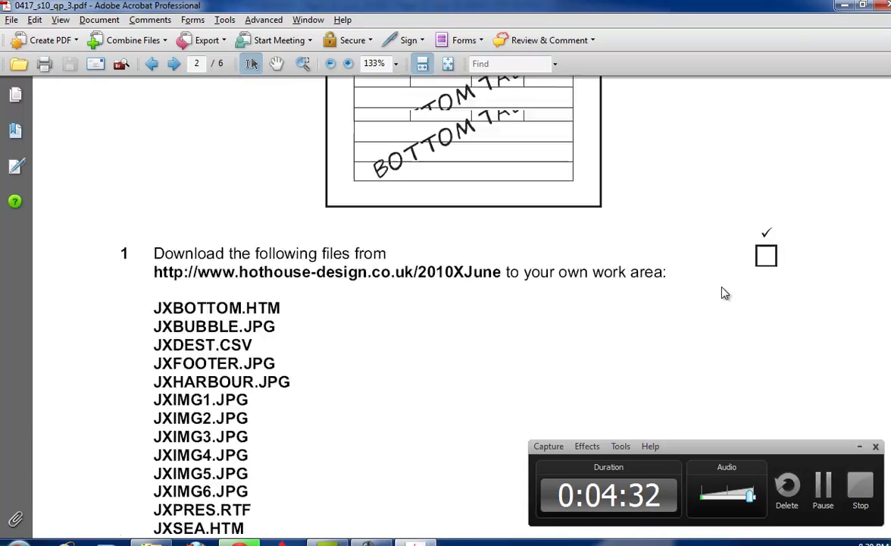
pyautogui.scroll(-15, 454, 235)
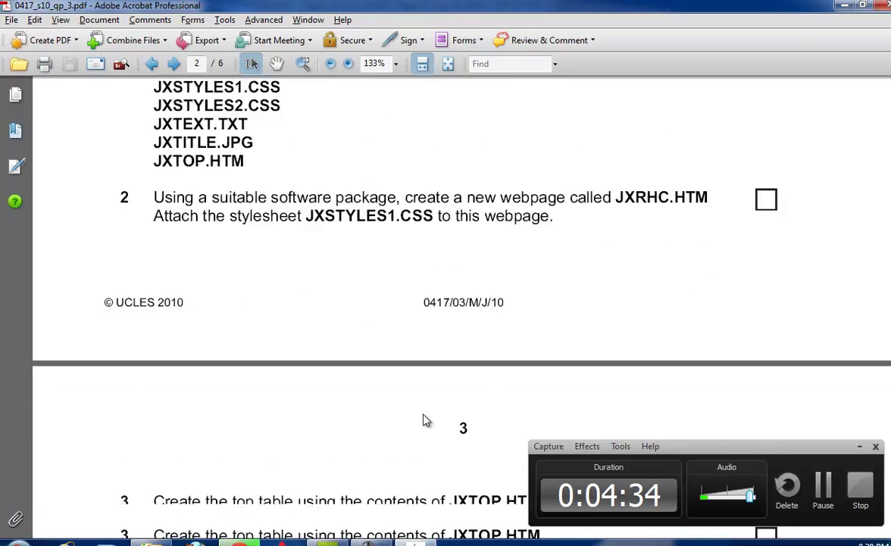
pyautogui.hotkey('alt', 'Tab')
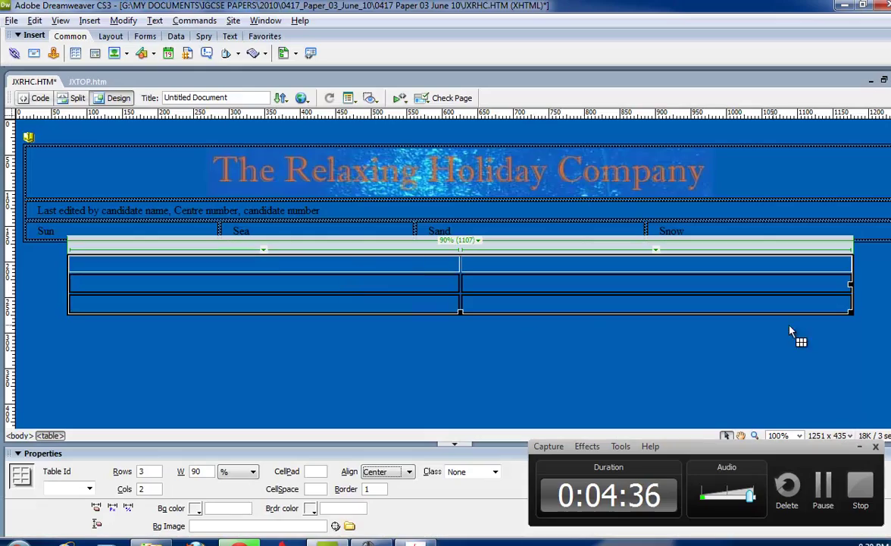
# Merge the lower two left-hand cells of the middle table into one cell.
pyautogui.click(322, 303)
pyautogui.moveTo(322, 302); pyautogui.dragTo(302, 284)
pyautogui.click(51, 525)
pyautogui.hotkey('alt', 'Tab')
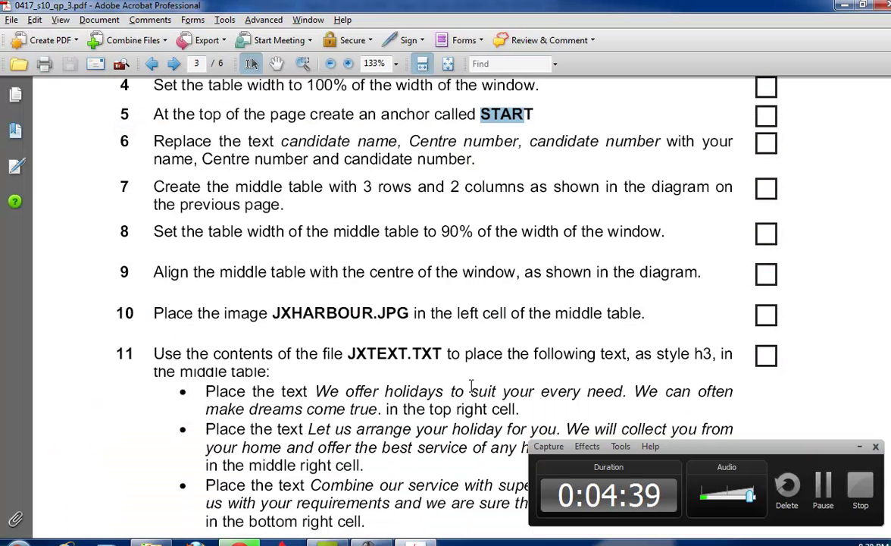
pyautogui.hotkey('alt', 'Tab')
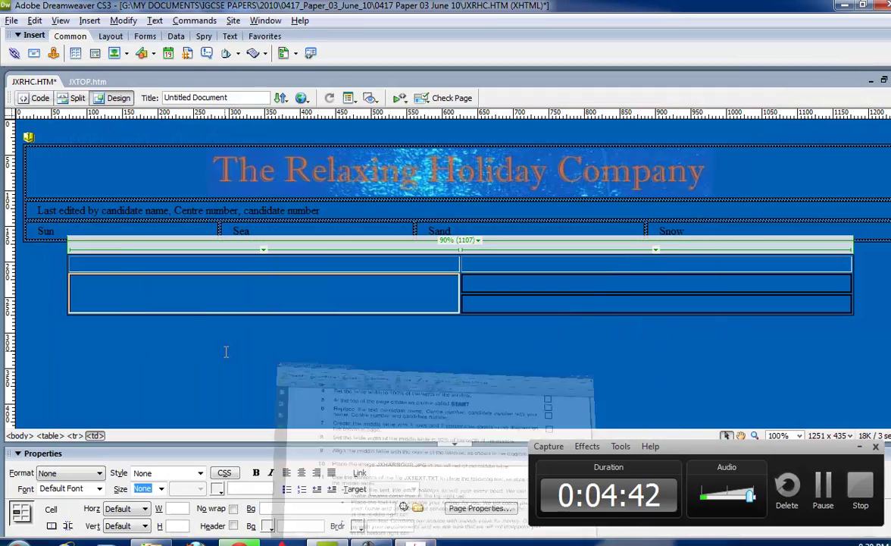
# Insert JXHARBOUR.jpg into the merged left cell, confirming the accessibility prompt.
pyautogui.click(115, 280)
pyautogui.hotkey('ctrl', 'alt', 'i')
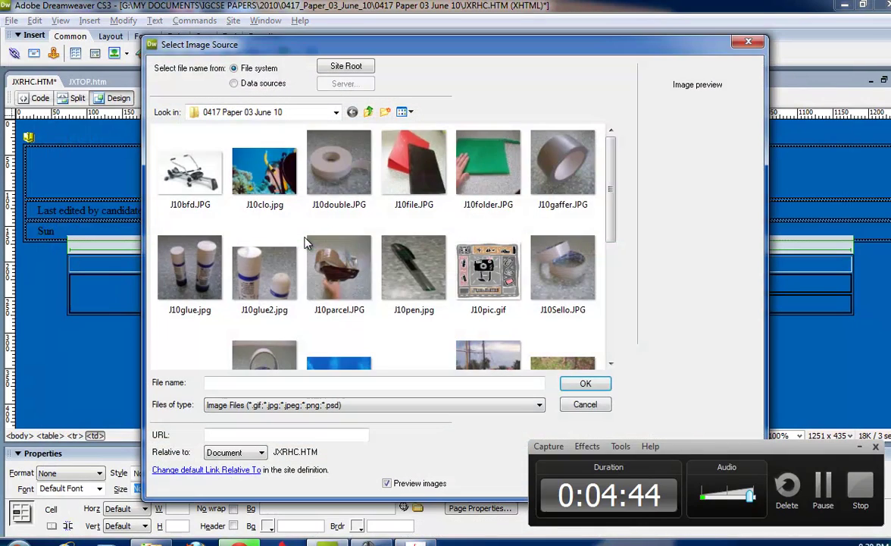
pyautogui.scroll(-1, 618, 248)
pyautogui.moveTo(618, 249); pyautogui.dragTo(621, 314)
pyautogui.doubleClick(497, 197)
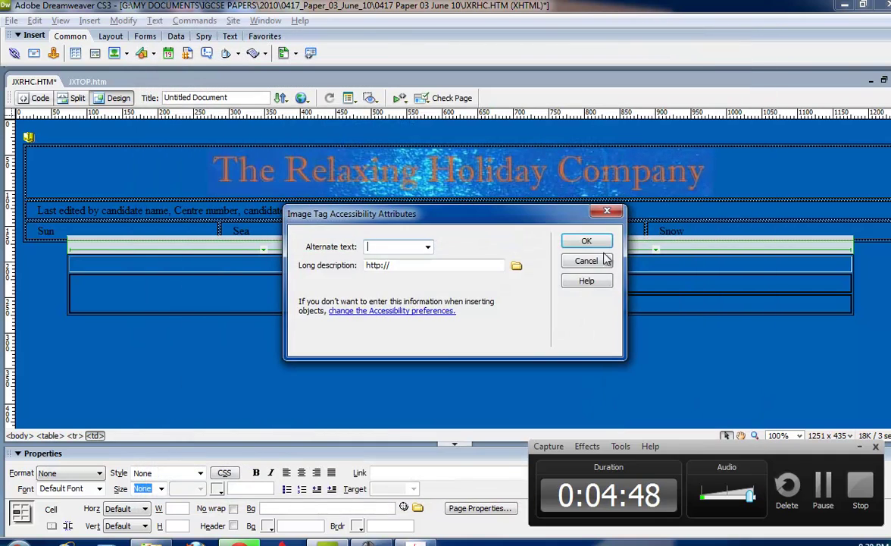
pyautogui.click(588, 213)
pyautogui.hotkey('alt', 'Tab')
pyautogui.scroll(-3, 280, 281)
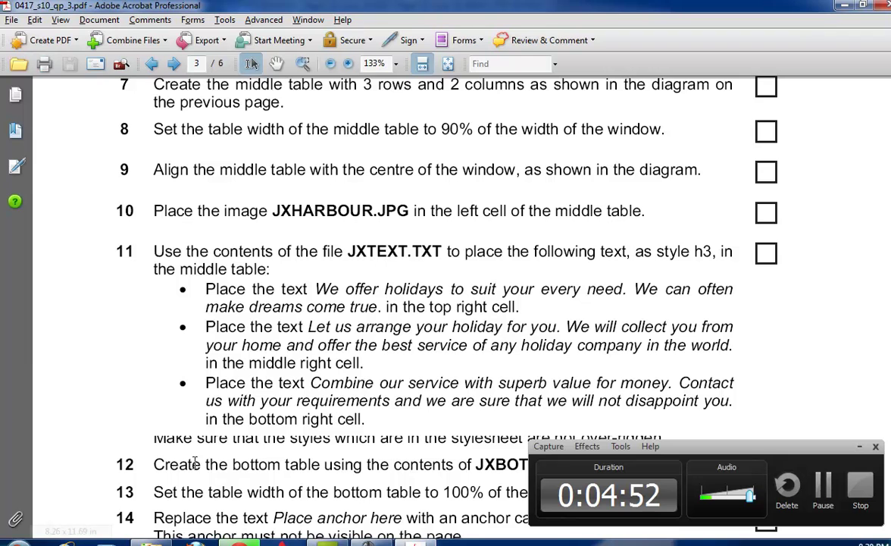
# Open JXTEXT.txt and highlight task 11's sentence placements in the exam paper.
pyautogui.hotkey('alt', 'Tab')
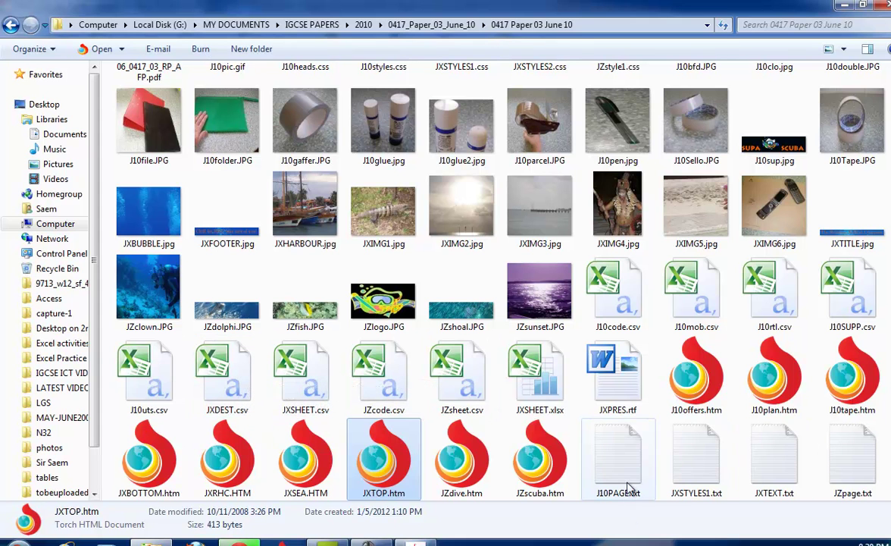
pyautogui.click(788, 470)
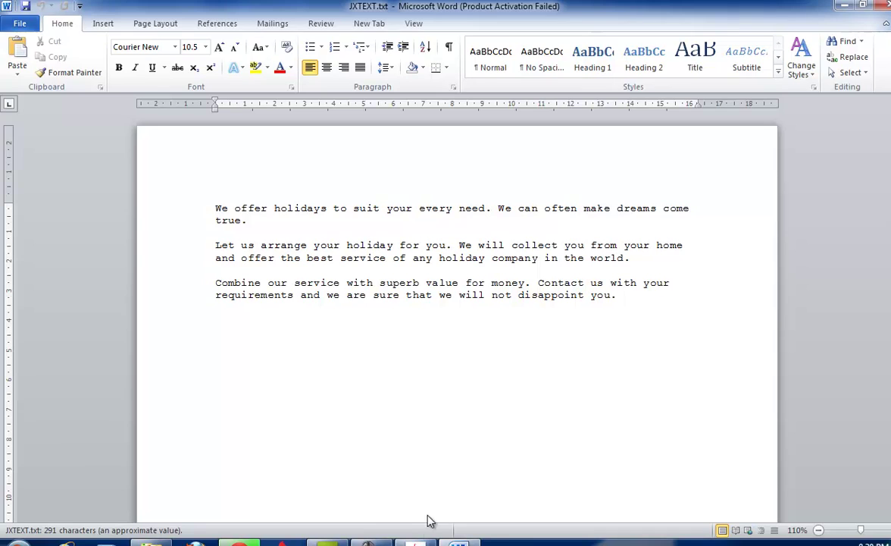
pyautogui.click(415, 540)
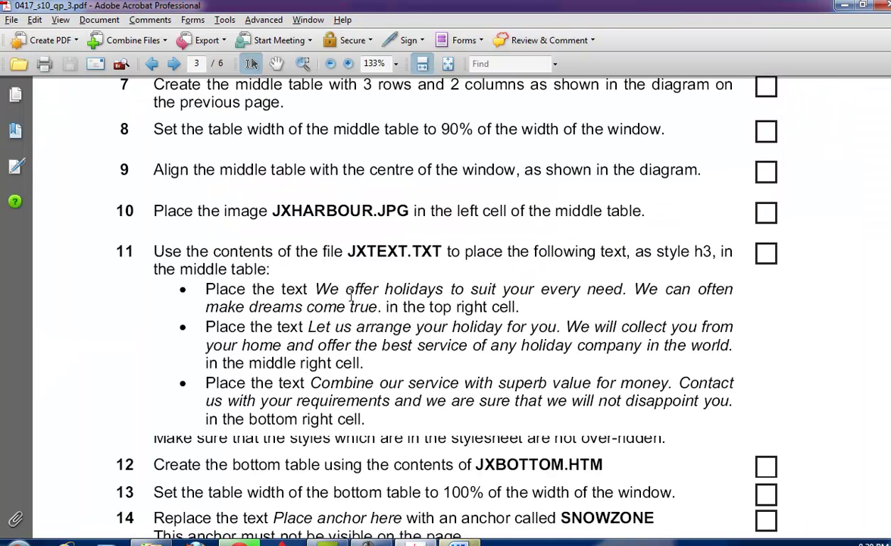
pyautogui.moveTo(313, 289); pyautogui.dragTo(535, 290)
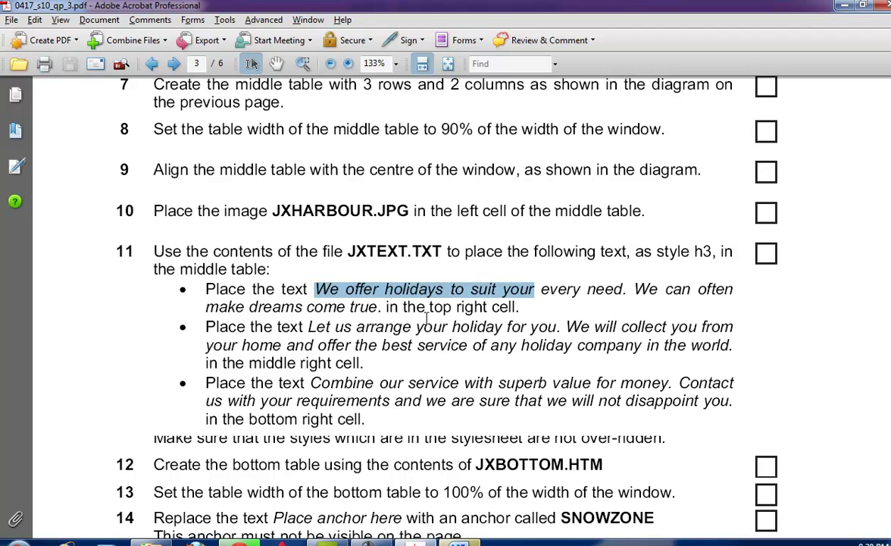
pyautogui.moveTo(205, 363); pyautogui.dragTo(331, 363)
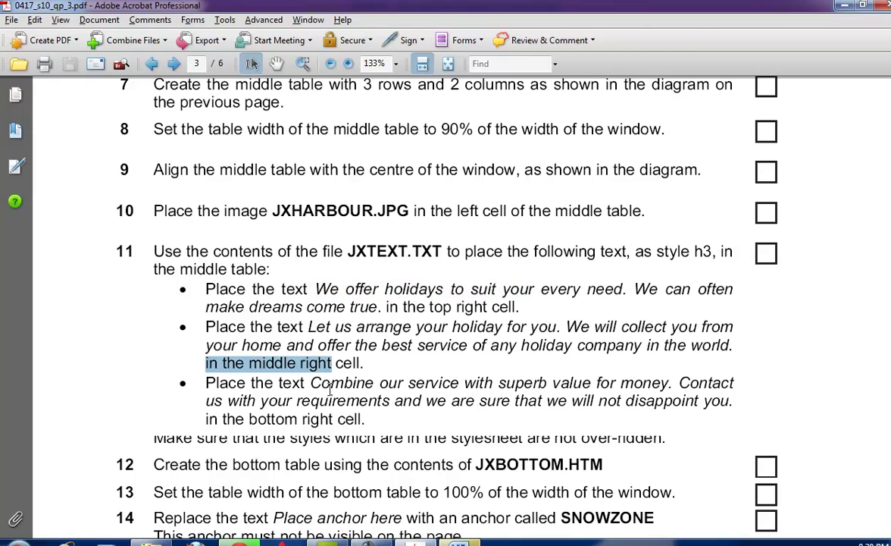
# Dismiss the Office activation warning and paste JXTEXT's first paragraph into a right-hand cell.
pyautogui.hotkey('alt', 'Tab')
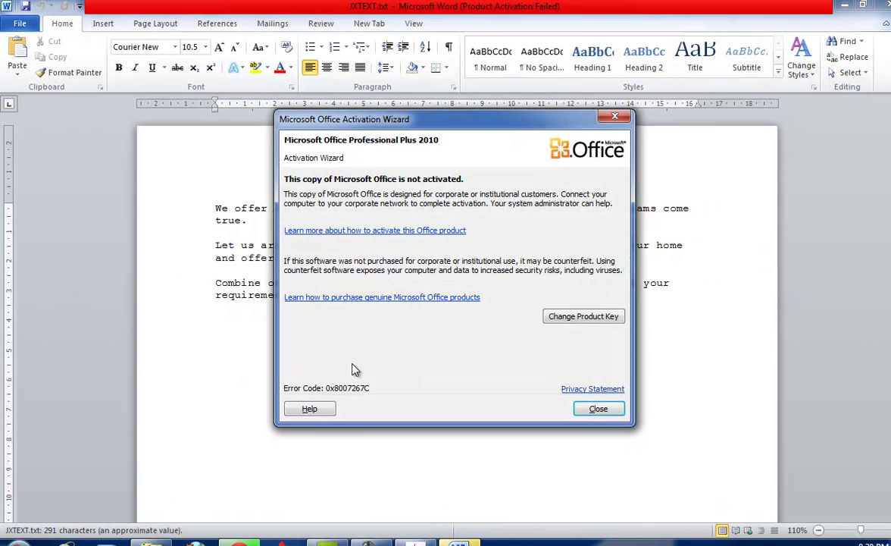
pyautogui.click(597, 408)
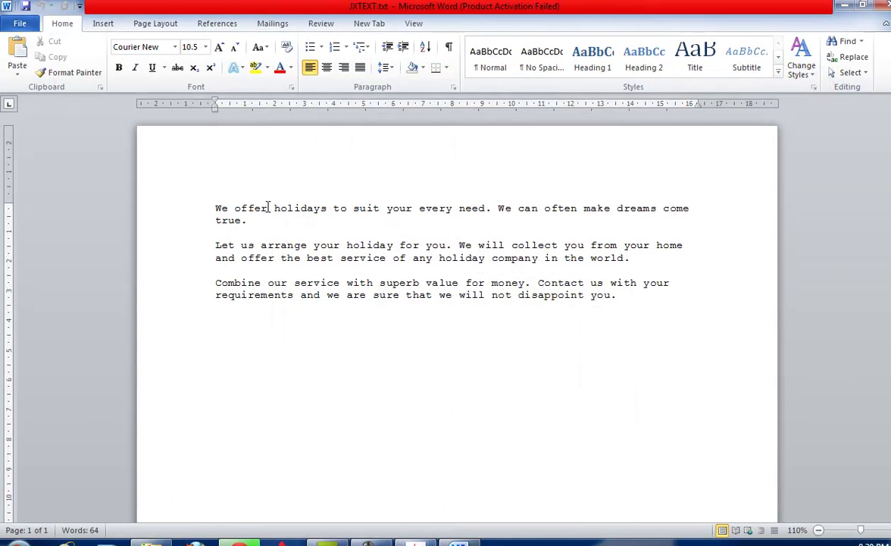
pyautogui.moveTo(250, 226); pyautogui.dragTo(199, 213)
pyautogui.hotkey('ctrl', 'c')
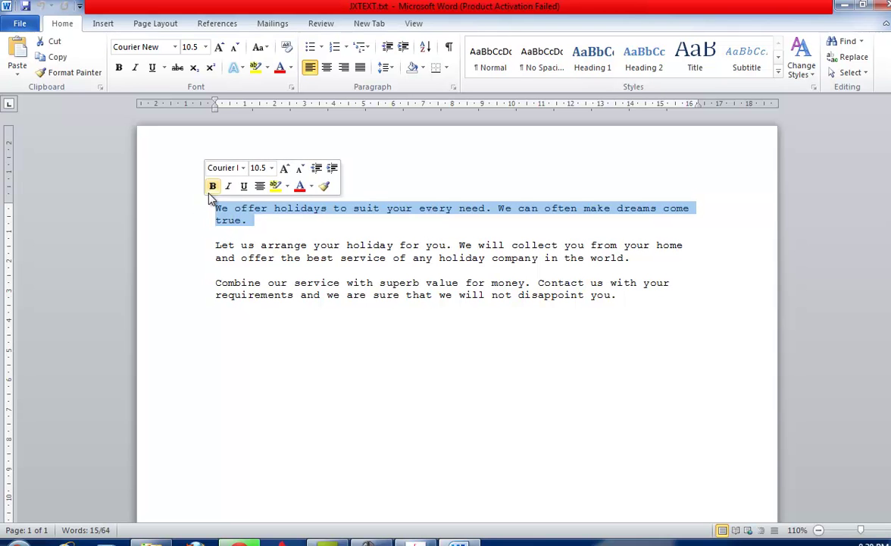
pyautogui.hotkey('alt', 'Tab')
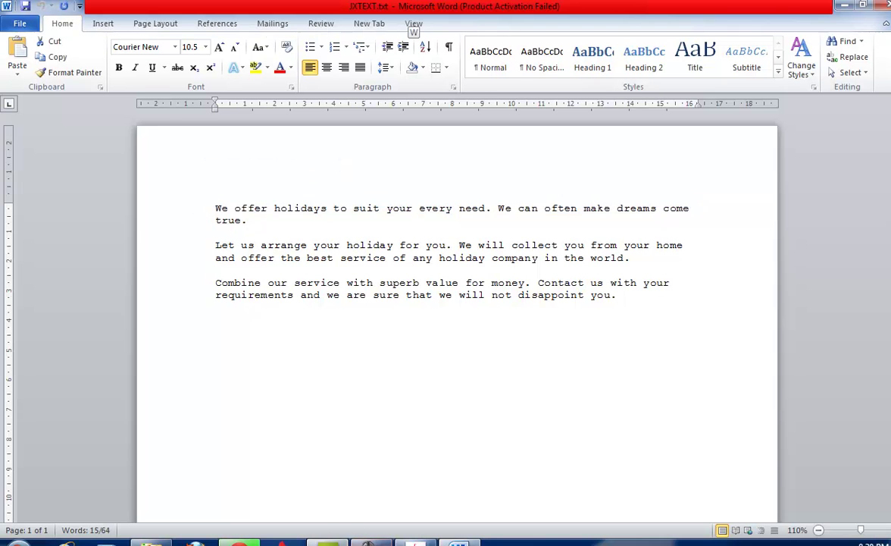
pyautogui.click(829, 288)
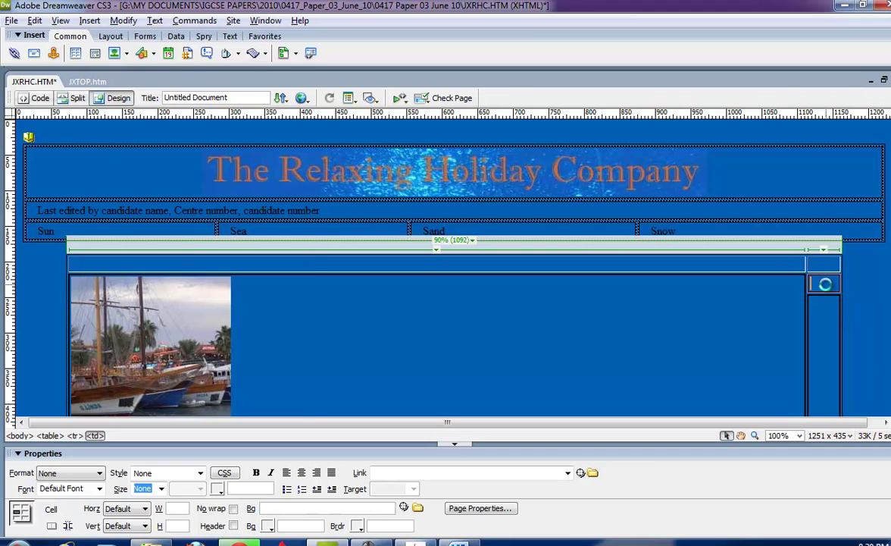
pyautogui.hotkey('ctrl', 'v')
# Copy JXTEXT's second paragraph into the lower right cell.
pyautogui.hotkey('alt', 'Tab')
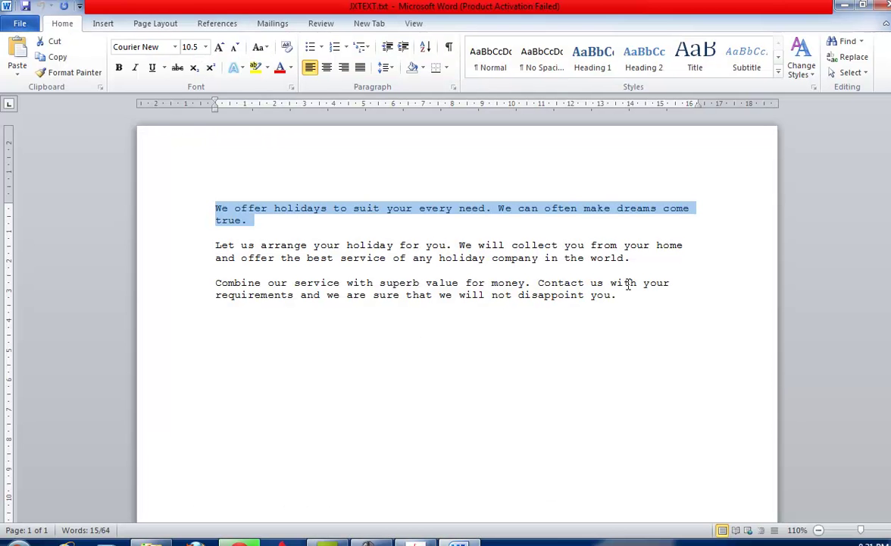
pyautogui.moveTo(630, 258); pyautogui.dragTo(195, 247)
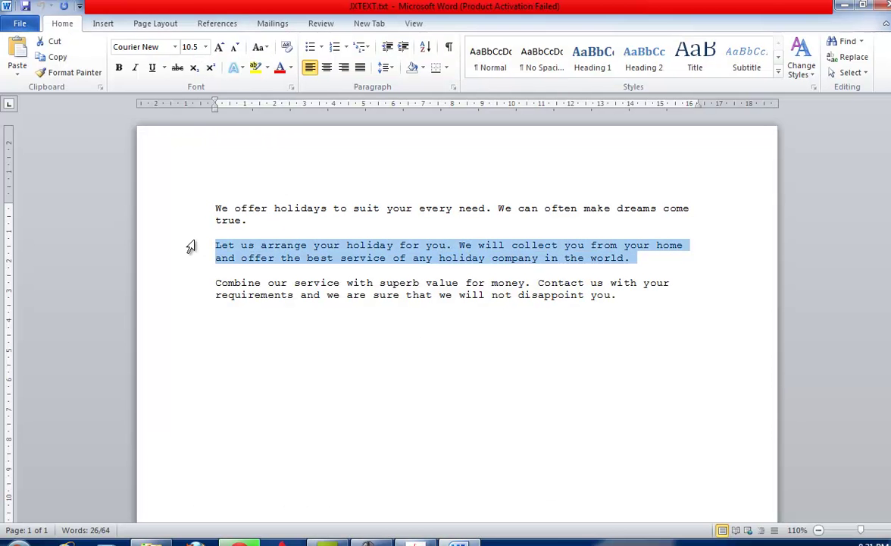
pyautogui.hotkey('ctrl', 'c')
pyautogui.hotkey('alt', 'Tab')
pyautogui.click(709, 379)
pyautogui.hotkey('ctrl', 'v')
# Copy JXTEXT's third paragraph for pasting into the web page.
pyautogui.hotkey('alt', 'Tab')
pyautogui.moveTo(623, 304); pyautogui.dragTo(250, 282)
pyautogui.hotkey('ctrl', 'c')
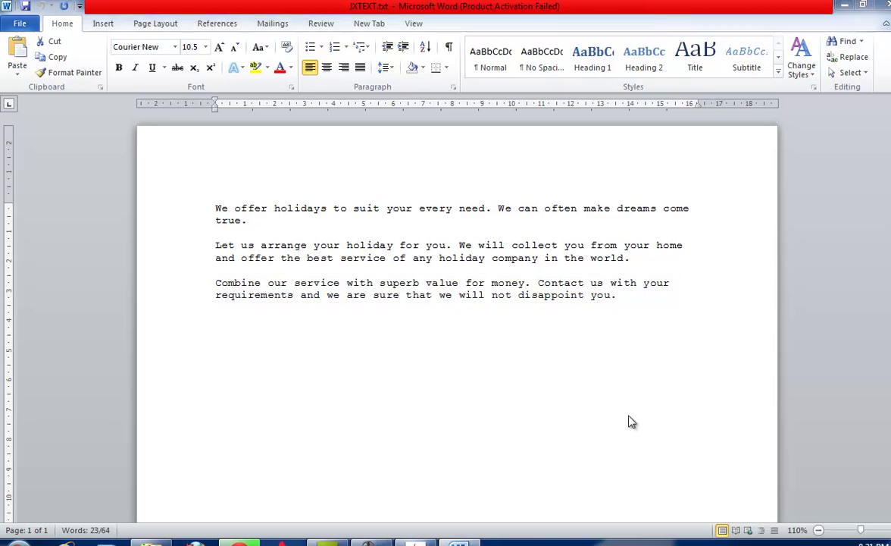
pyautogui.hotkey('alt', 'Tab')
pyautogui.scroll(2, 565, 324)
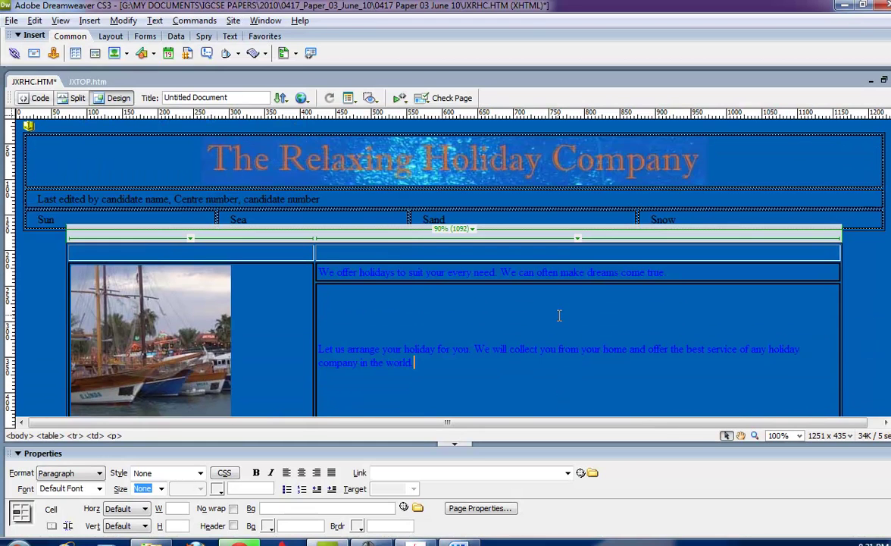
# Paste the third paragraph as a new paragraph after 'world.' and select the 'We offer holidays' sentence.
pyautogui.click(847, 295)
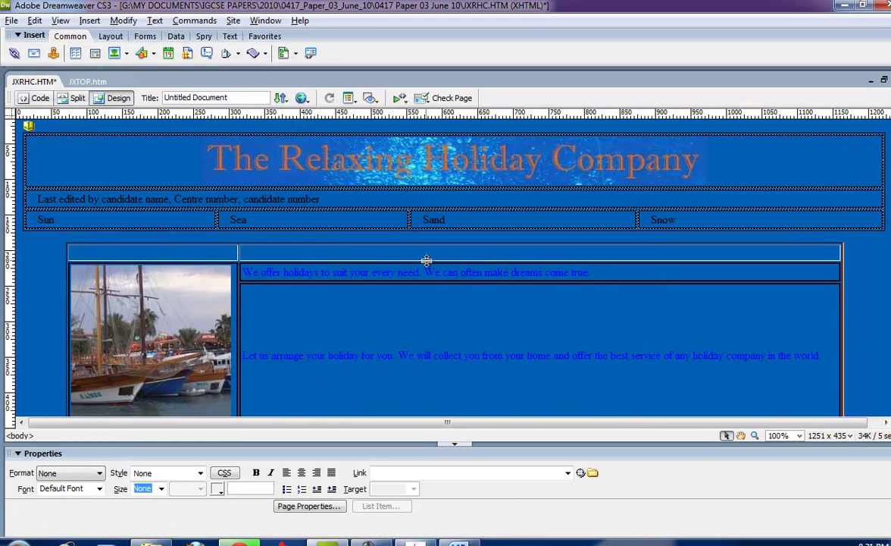
pyautogui.click(704, 384)
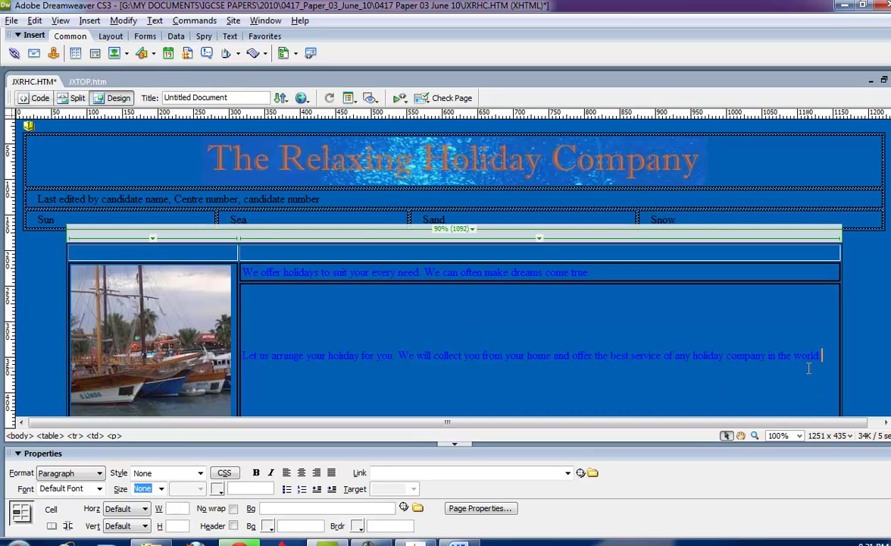
pyautogui.press('Return')
pyautogui.hotkey('ctrl', 'v')
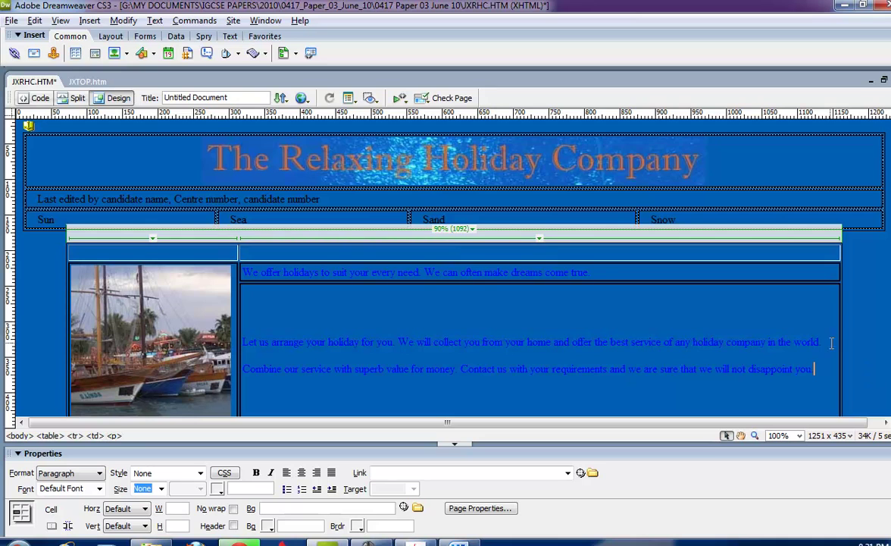
pyautogui.moveTo(822, 342); pyautogui.dragTo(397, 334)
pyautogui.moveTo(591, 273); pyautogui.dragTo(318, 259)
# Move the first sentence to the top row and 'Let us arrange' into the middle right cell.
pyautogui.click(194, 254)
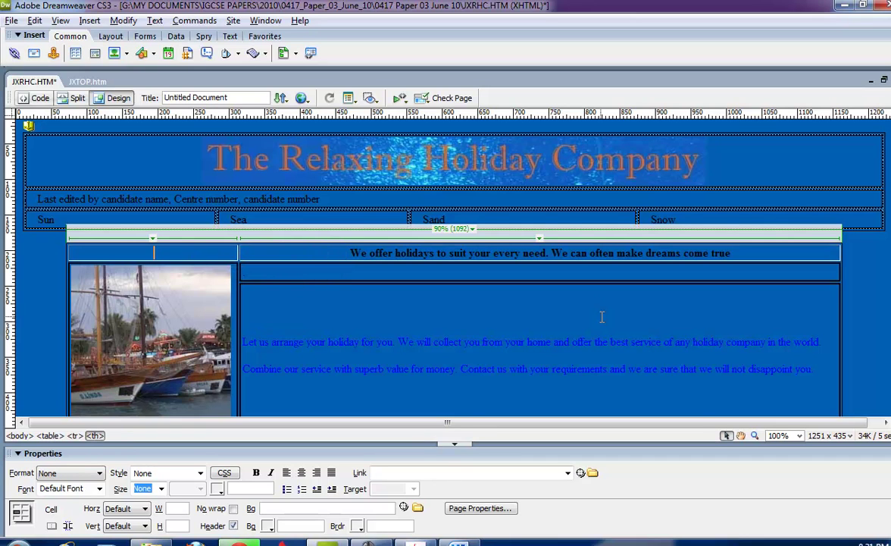
pyautogui.click(825, 343)
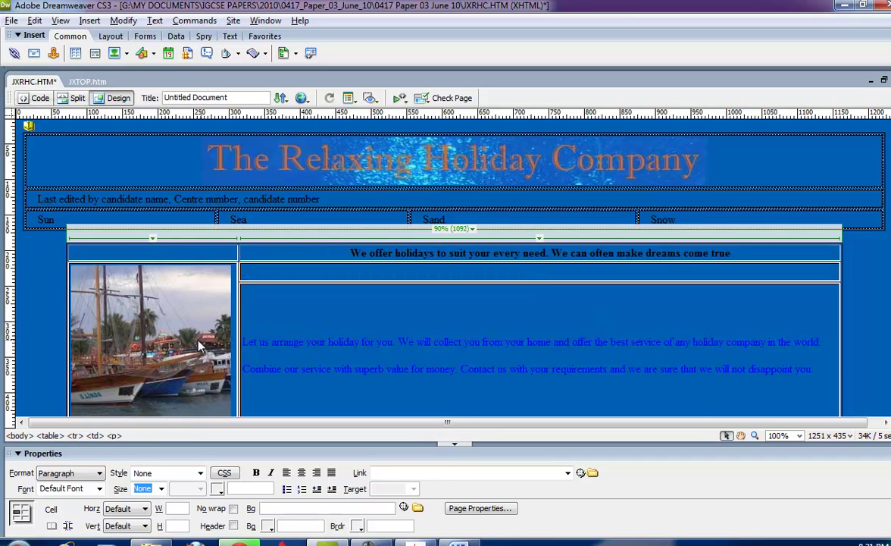
pyautogui.tripleClick(239, 342)
pyautogui.press('Delete')
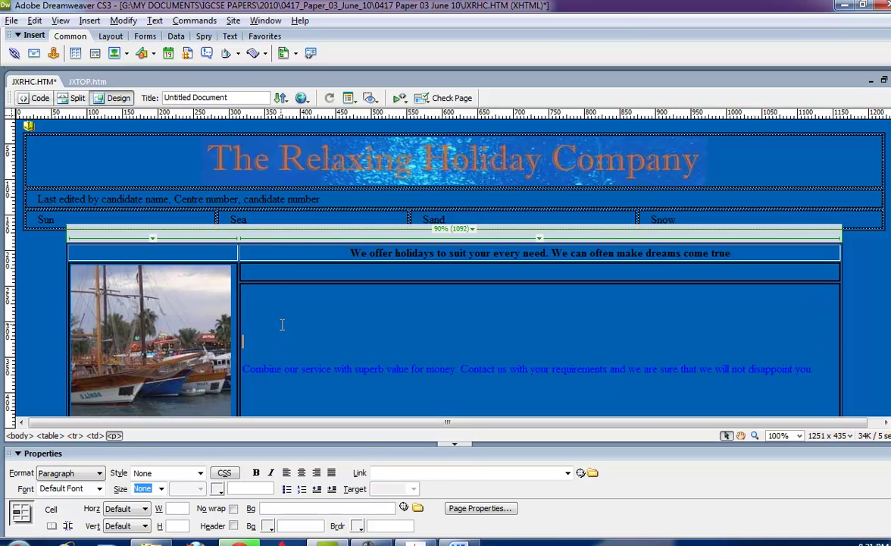
pyautogui.click(280, 276)
pyautogui.hotkey('ctrl', 'v')
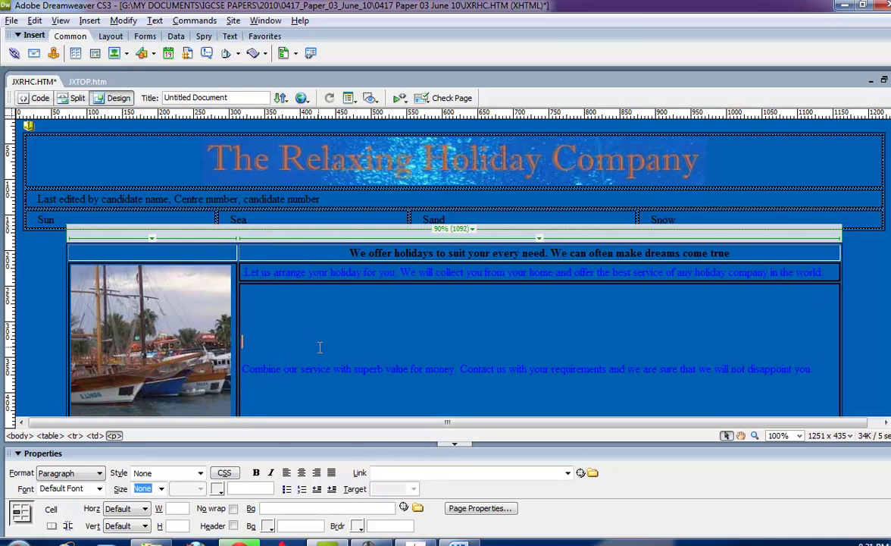
# Select the middle table and drag the heading row's lower border down to make it taller.
pyautogui.click(843, 325)
pyautogui.scroll(-3, 257, 326)
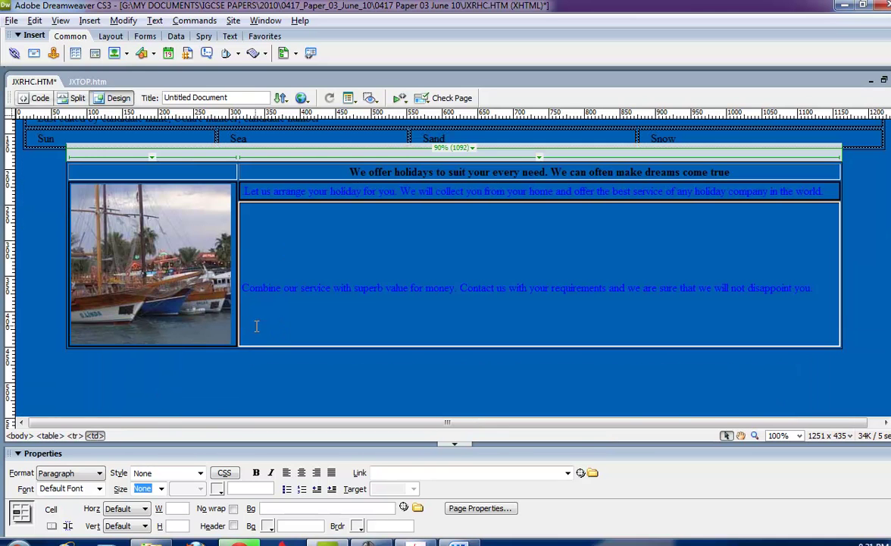
pyautogui.click(164, 160)
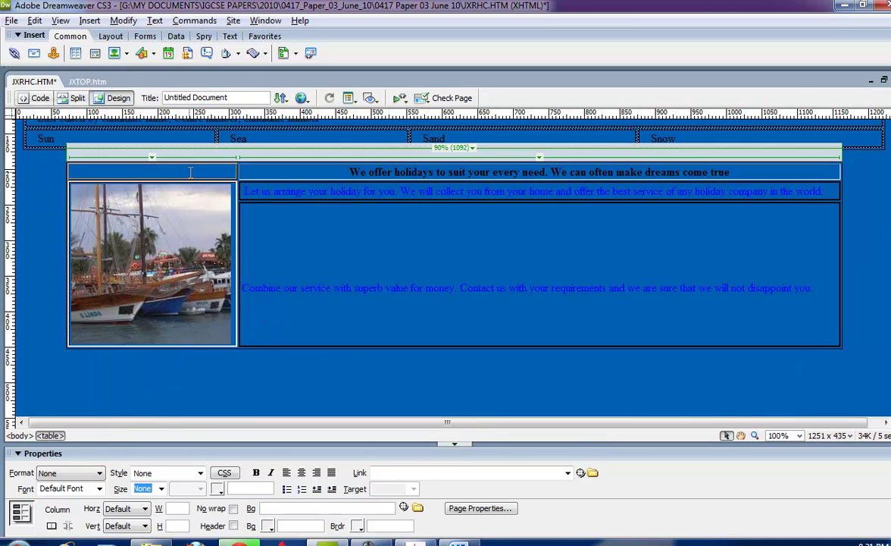
pyautogui.click(221, 196)
pyautogui.click(206, 182)
pyautogui.scroll(2, 273, 266)
pyautogui.click(359, 322)
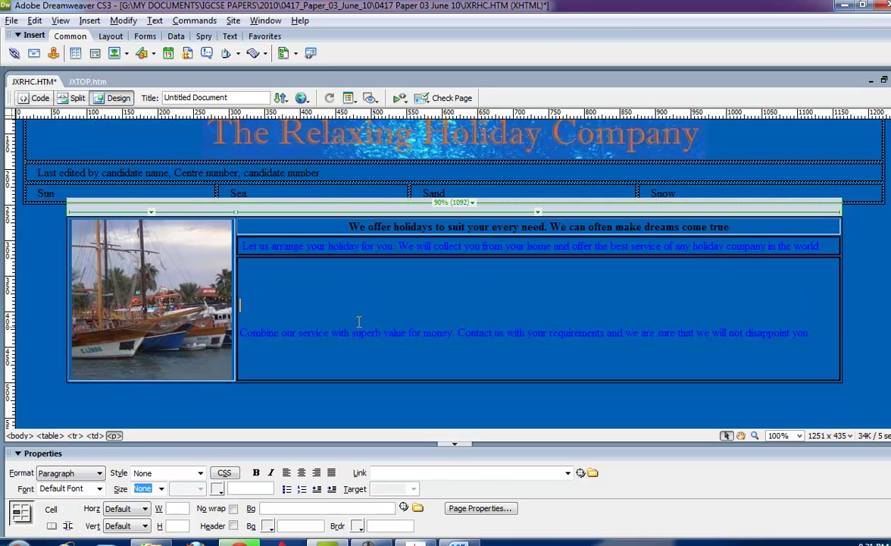
pyautogui.click(581, 379)
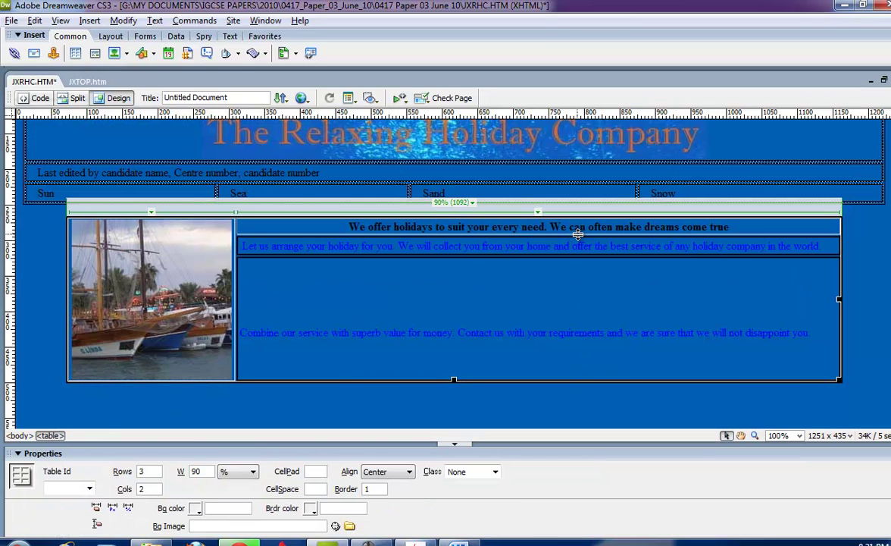
pyautogui.moveTo(577, 235); pyautogui.dragTo(581, 323)
pyautogui.moveTo(581, 237); pyautogui.dragTo(577, 283)
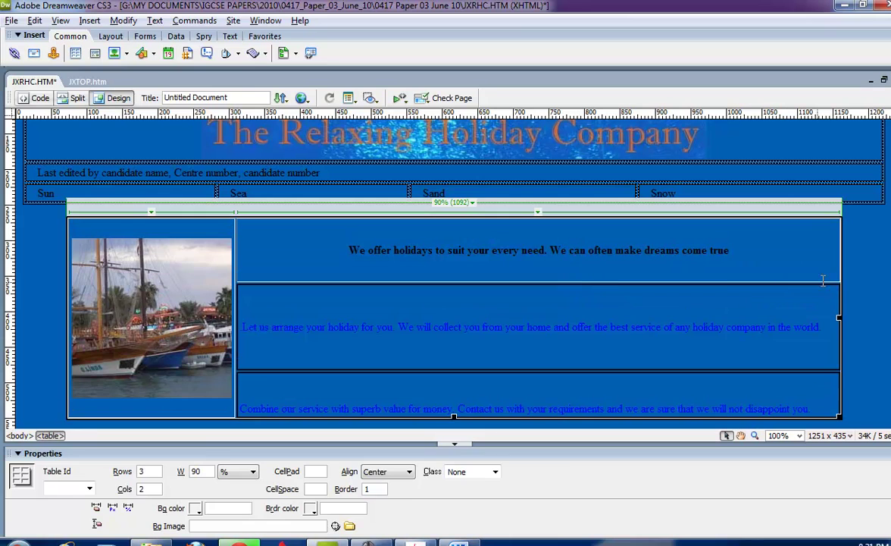
# Delete the middle table, restore it with undo, and check the Word document.
pyautogui.click(770, 302)
pyautogui.click(838, 317)
pyautogui.press('Delete')
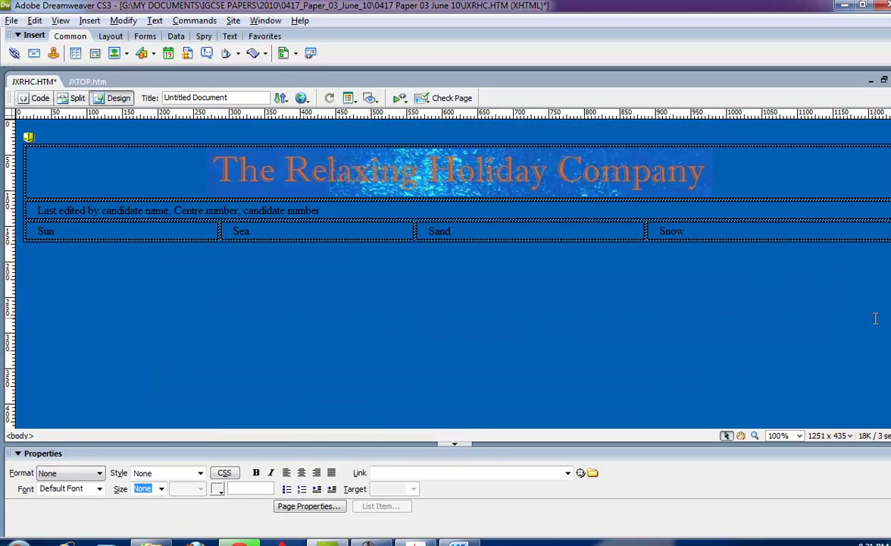
pyautogui.hotkey('ctrl', 'z')
pyautogui.hotkey('alt', 'Tab')
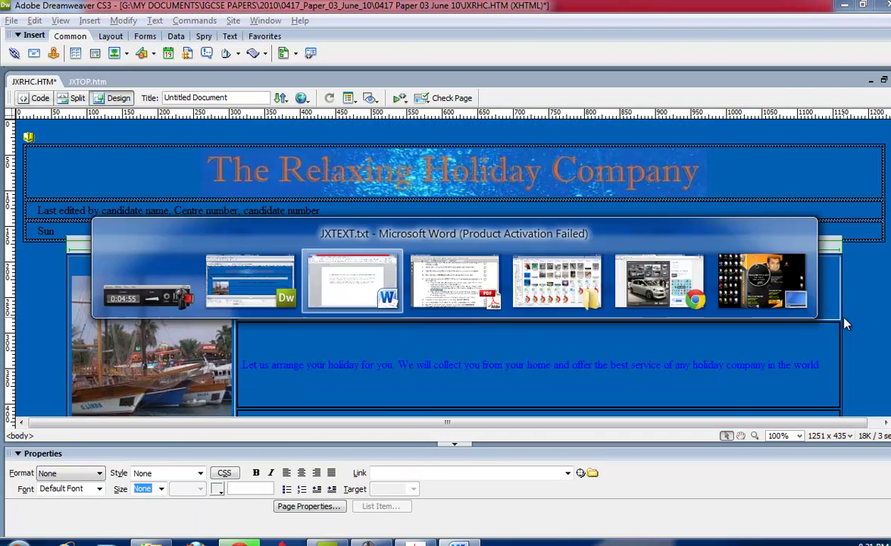
pyautogui.scroll(-3, 618, 328)
pyautogui.hotkey('alt', 'Tab')
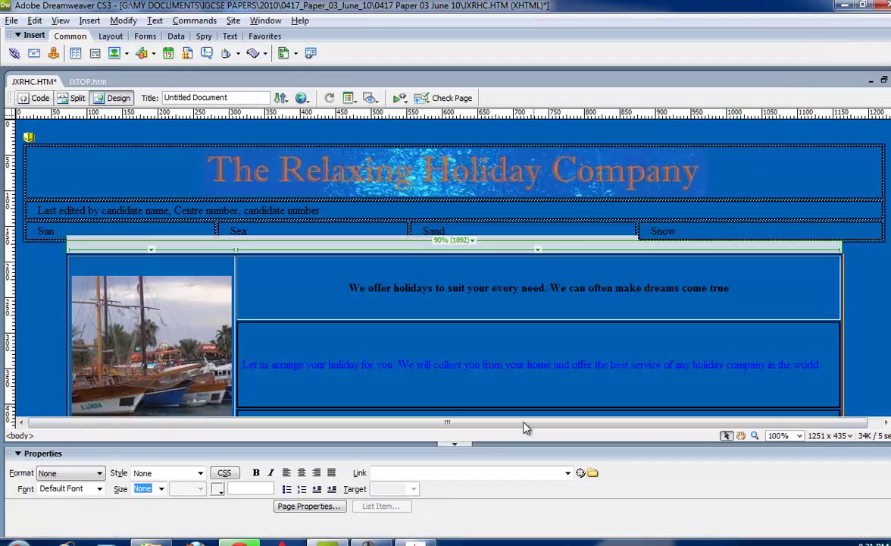
# Highlight step 12's instruction in the exam paper PDF.
pyautogui.click(406, 540)
pyautogui.scroll(-3, 425, 398)
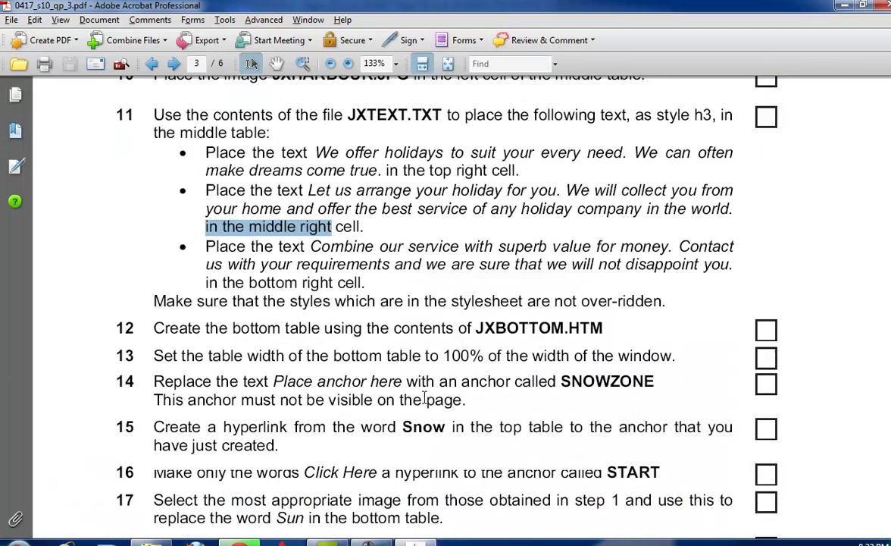
pyautogui.scroll(-3, 425, 396)
pyautogui.moveTo(154, 226); pyautogui.dragTo(422, 229)
# Open JXBOTTOM.htm in Dreamweaver and copy its whole table.
pyautogui.click(152, 539)
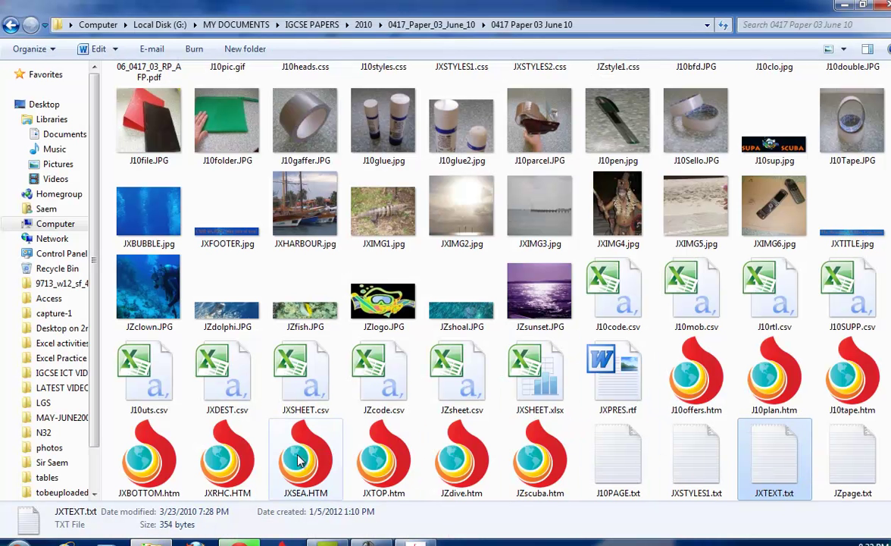
pyautogui.rightClick(174, 457)
pyautogui.moveTo(318, 236)
pyautogui.click(487, 239)
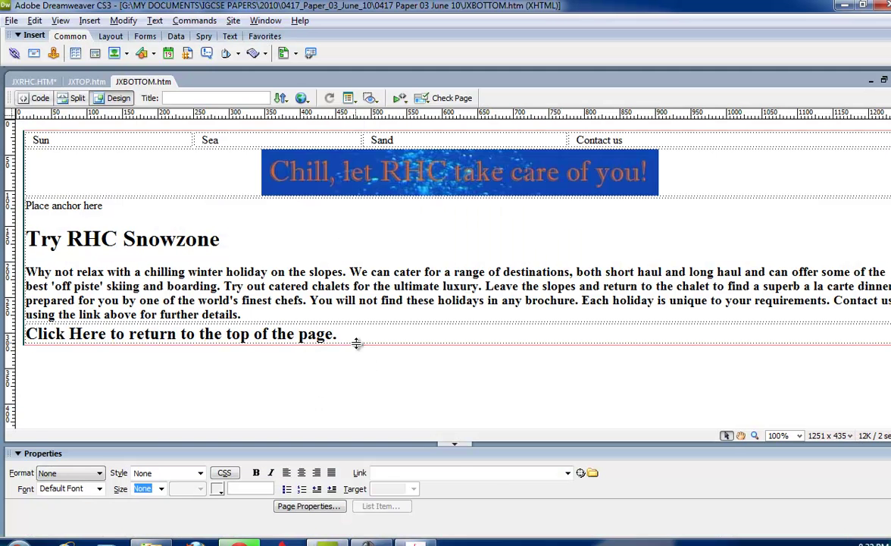
pyautogui.click(358, 347)
pyautogui.rightClick(357, 349)
pyautogui.click(365, 474)
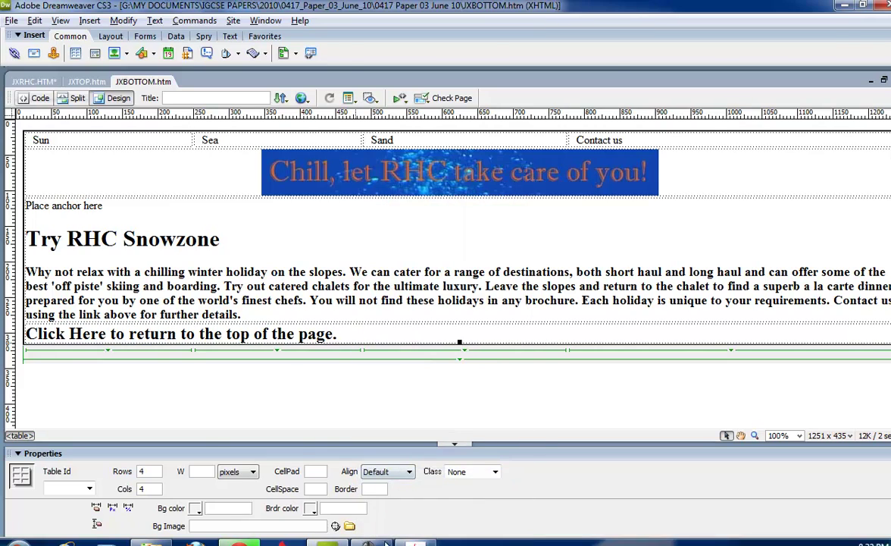
pyautogui.hotkey('alt', 'Tab')
pyautogui.hotkey('alt', 'Tab')
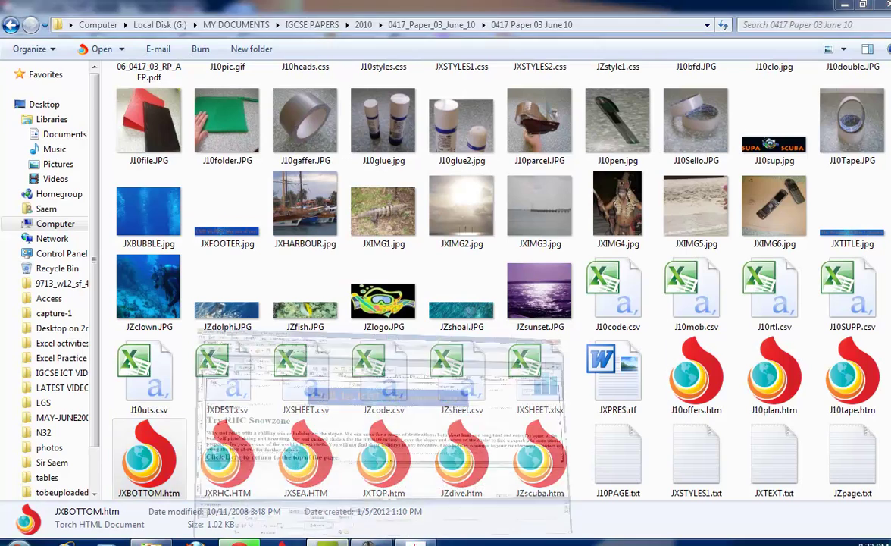
# Paste the JXBOTTOM table below the middle table on JXRHC.HTM, confirming the Alt Text prompt.
pyautogui.click(34, 81)
pyautogui.scroll(-2, 780, 357)
pyautogui.click(868, 366)
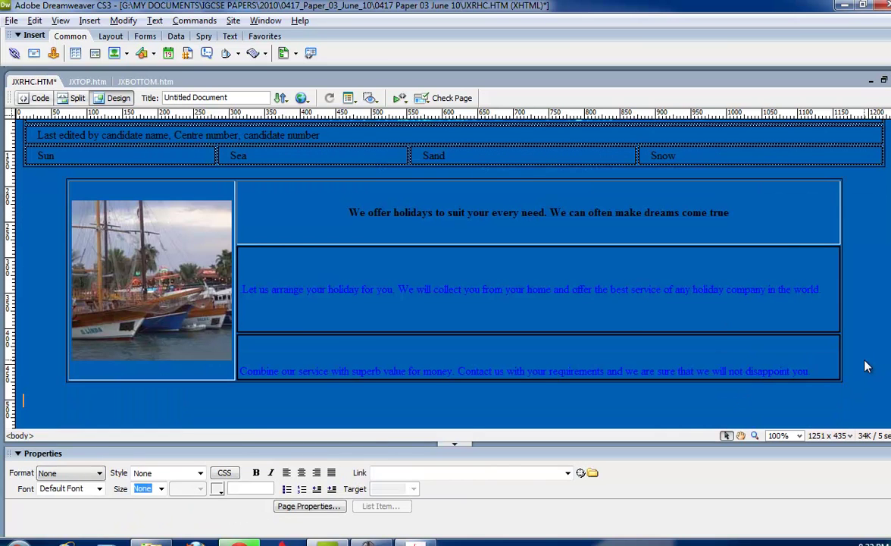
pyautogui.hotkey('ctrl', 'v')
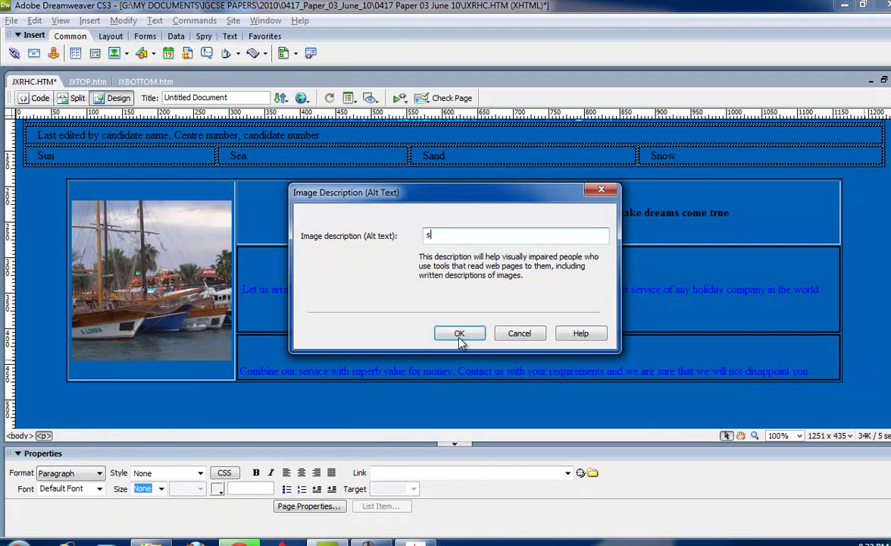
pyautogui.click(459, 334)
pyautogui.scroll(-5, 464, 335)
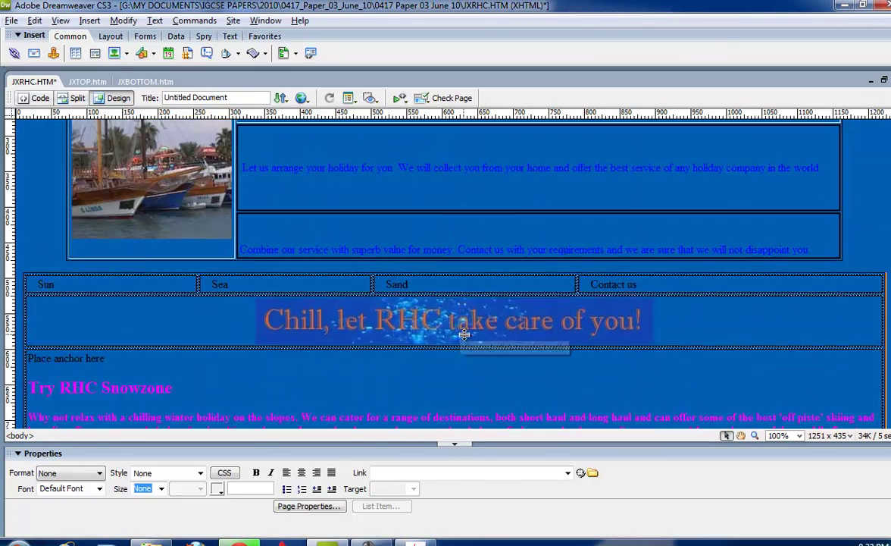
pyautogui.hotkey('alt', 'Tab')
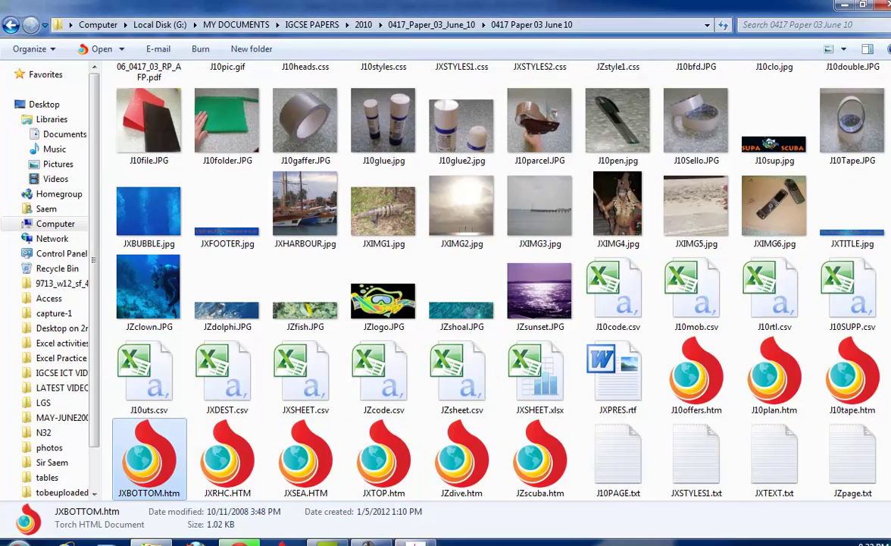
pyautogui.hotkey('alt', 'Tab')
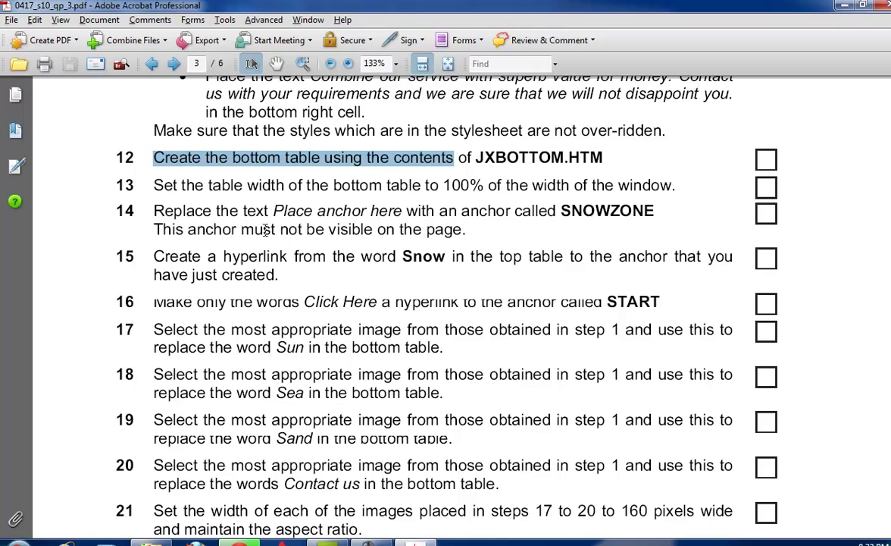
pyautogui.hotkey('alt', 'Tab')
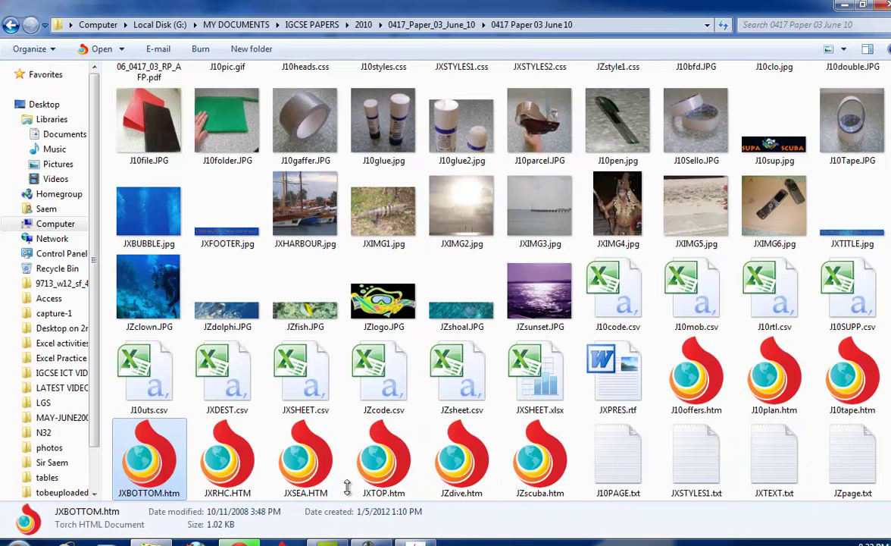
pyautogui.hotkey('alt', 'Tab')
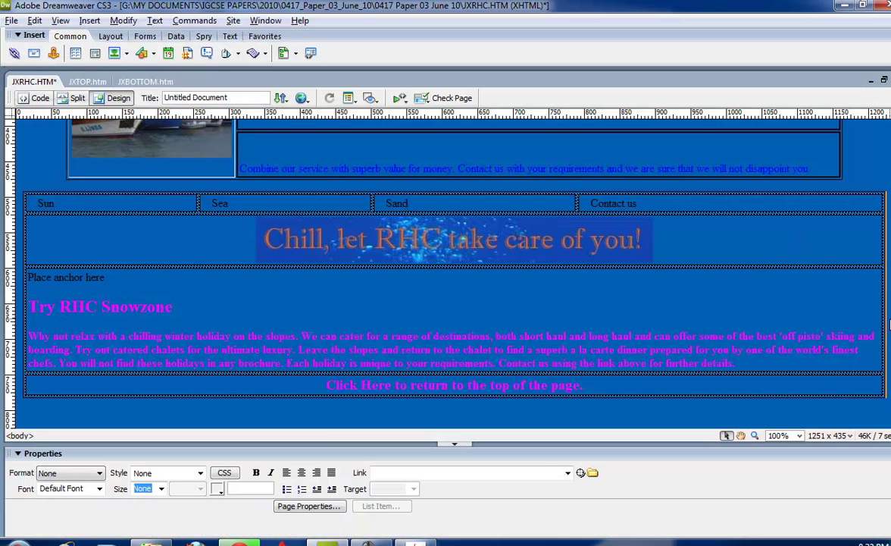
# Set the pasted bottom table's width to 100%.
pyautogui.click(883, 294)
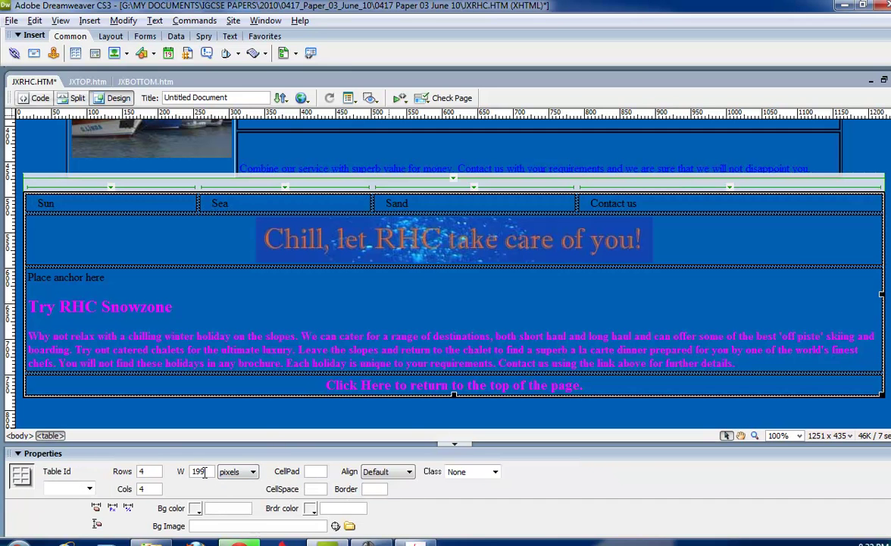
pyautogui.write('100')
pyautogui.click(235, 471)
pyautogui.click(235, 485)
pyautogui.hotkey('alt', 'Tab')
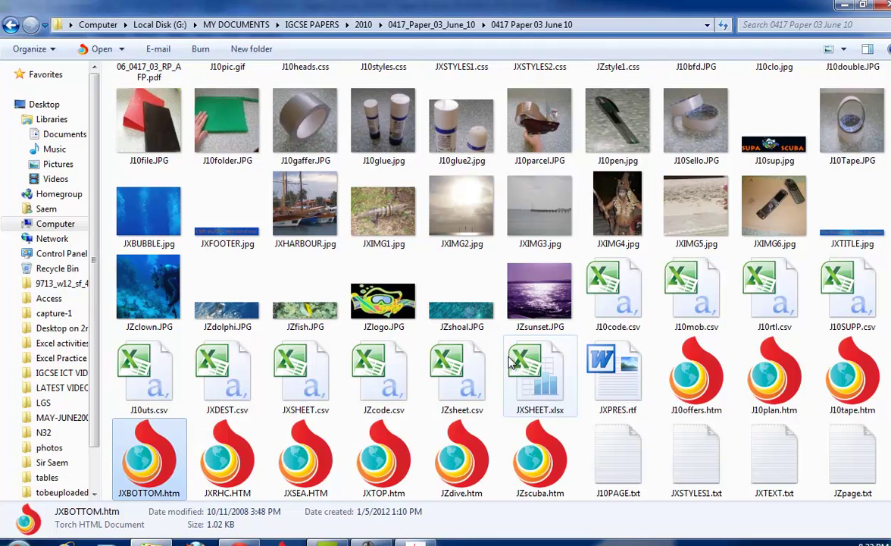
pyautogui.hotkey('alt', 'Tab')
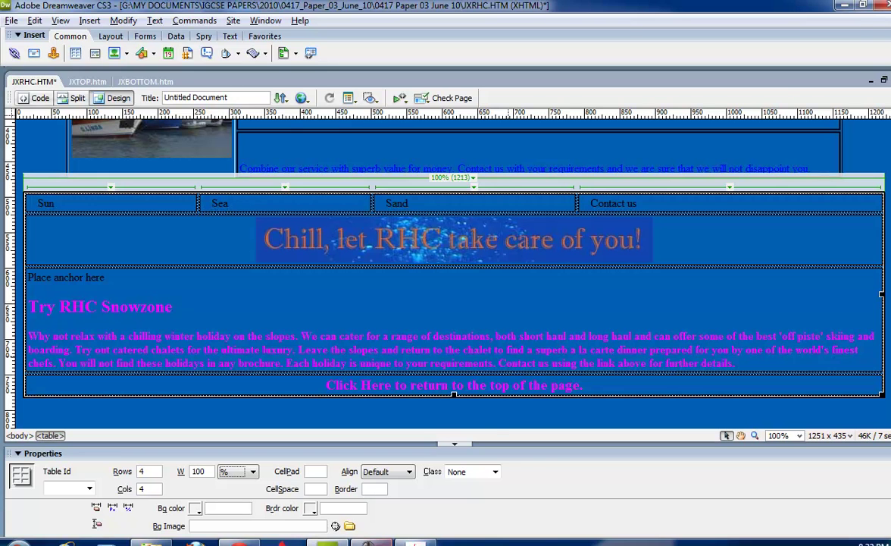
pyautogui.moveTo(415, 543)
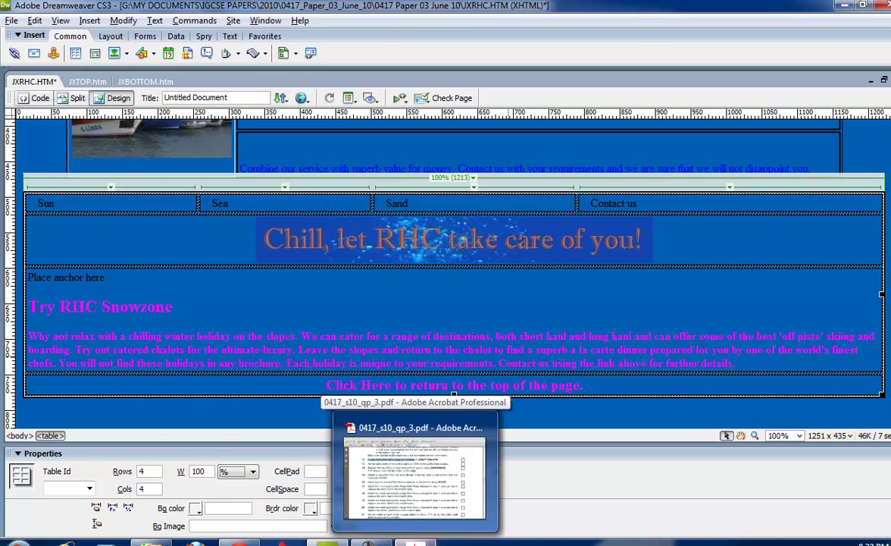
# Highlight steps 13–14 in the exam paper and copy the anchor name SNOWZONE.
pyautogui.click(414, 474)
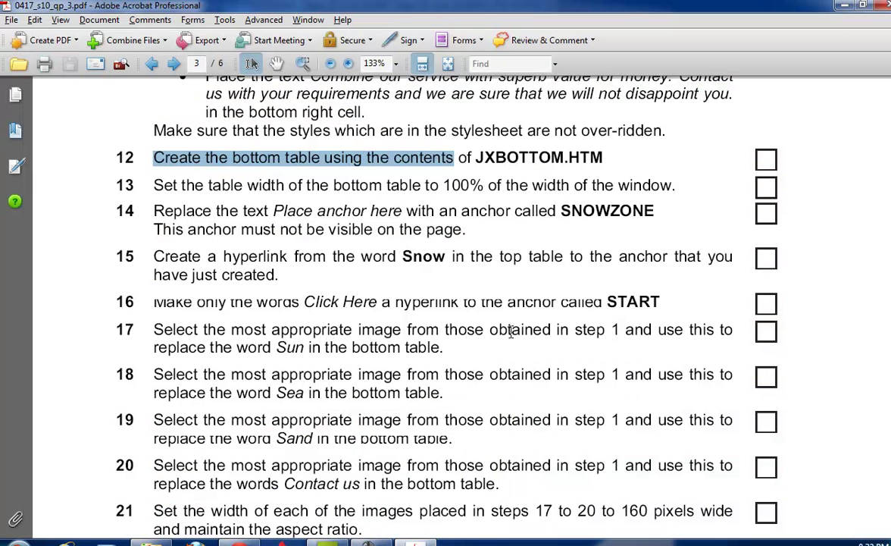
pyautogui.click(533, 301)
pyautogui.moveTo(204, 185); pyautogui.dragTo(304, 182)
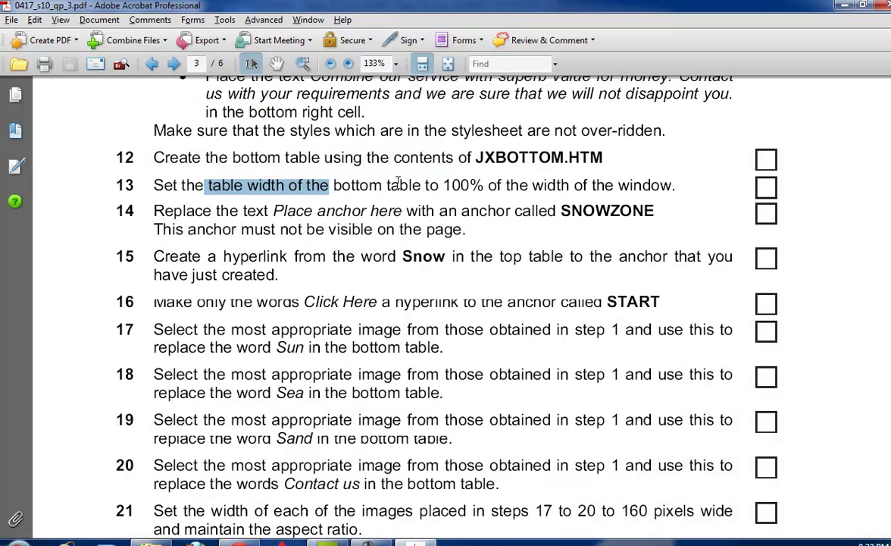
pyautogui.moveTo(272, 212); pyautogui.dragTo(343, 212)
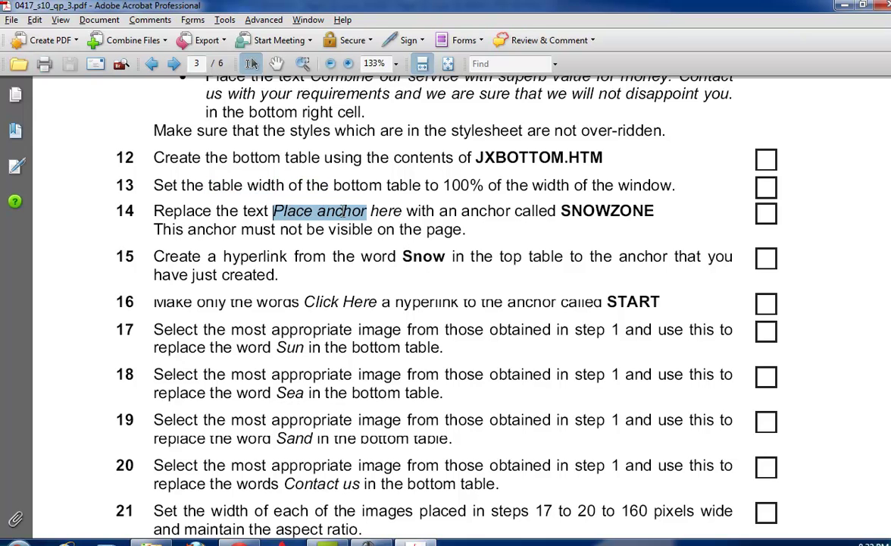
pyautogui.moveTo(562, 211); pyautogui.dragTo(650, 206)
pyautogui.rightClick(595, 191)
pyautogui.click(613, 199)
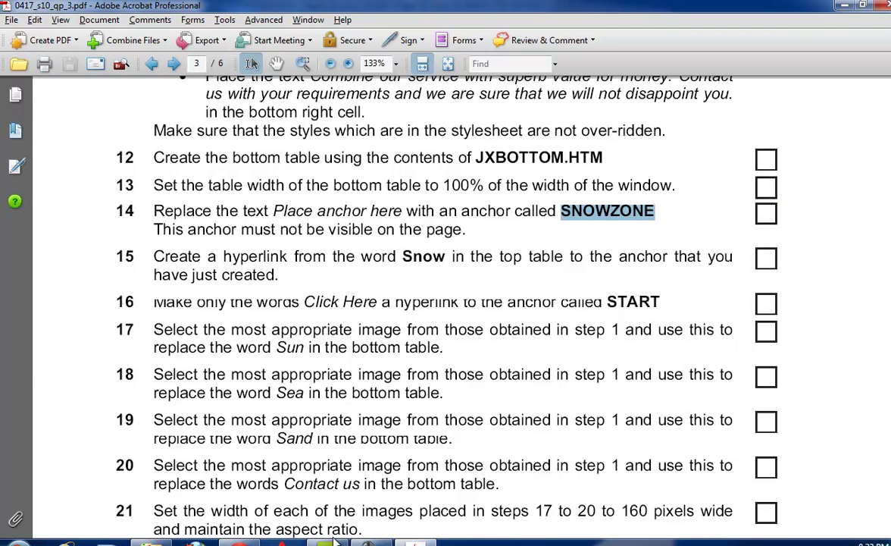
pyautogui.click(330, 541)
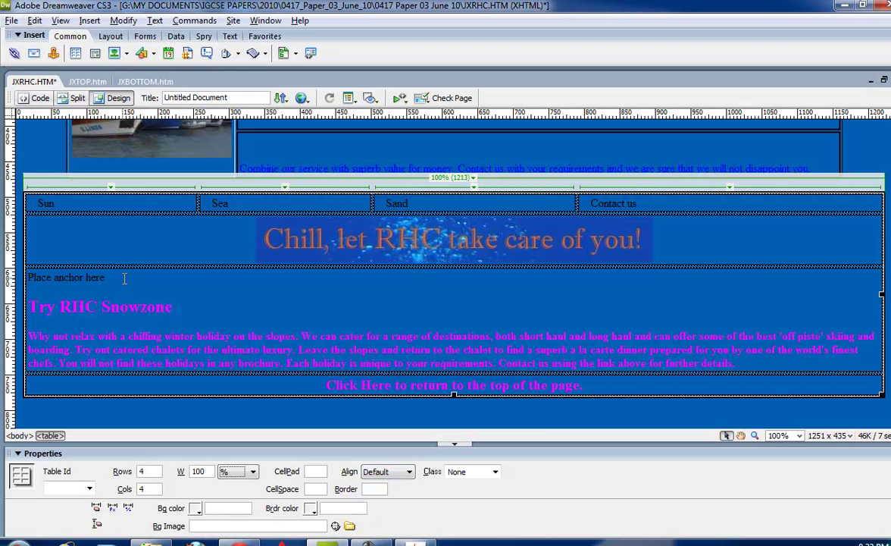
# Replace the 'Place anchor here' text with a named anchor called SNOWZONE.
pyautogui.moveTo(124, 278); pyautogui.dragTo(15, 278)
pyautogui.click(53, 53)
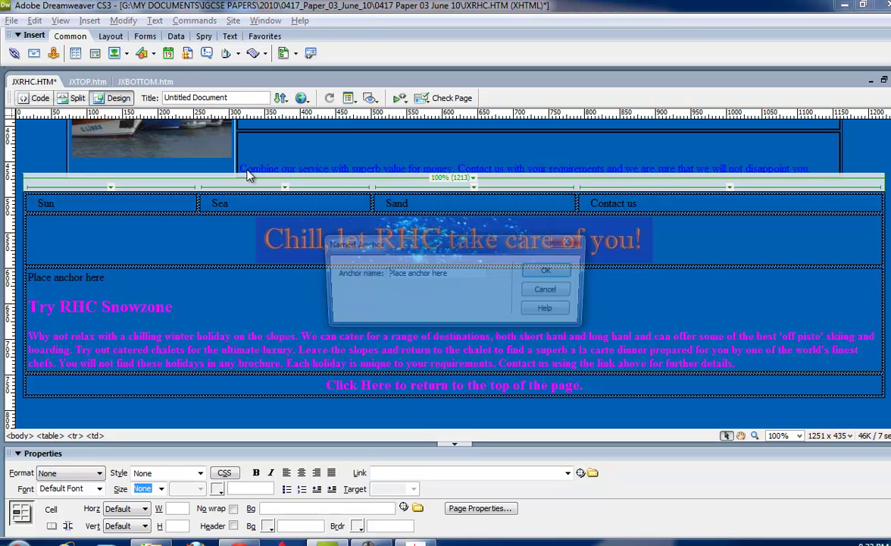
pyautogui.moveTo(470, 275); pyautogui.dragTo(385, 274)
pyautogui.rightClick(387, 273)
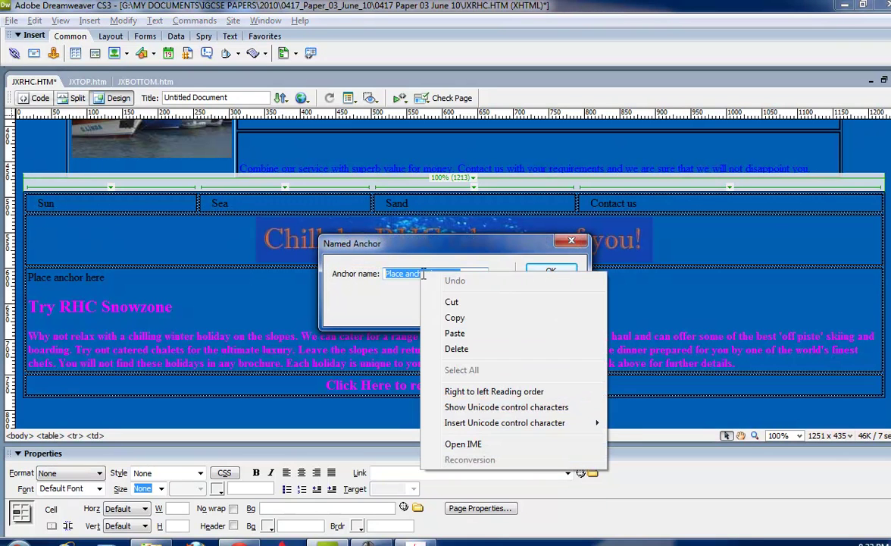
pyautogui.click(494, 306)
pyautogui.click(545, 273)
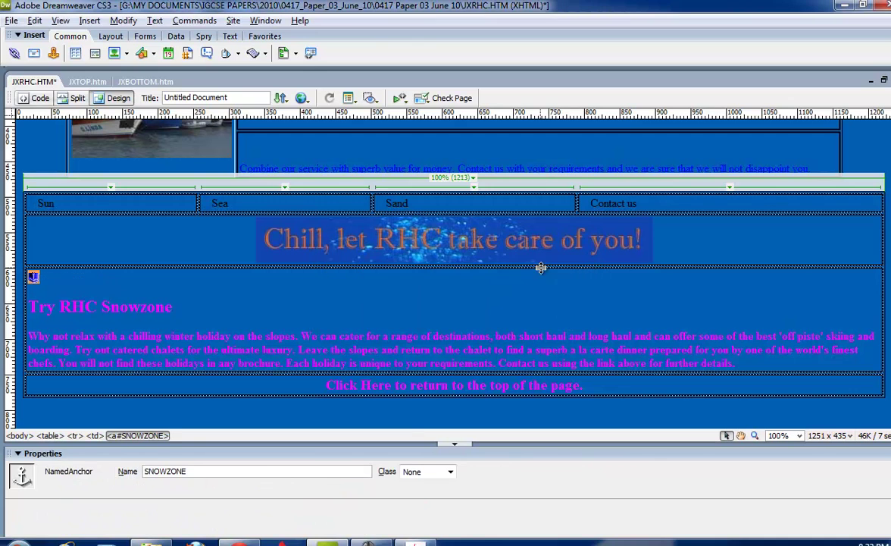
# Scroll through the exam task PDF to read the next instruction.
pyautogui.hotkey('alt', 'Tab')
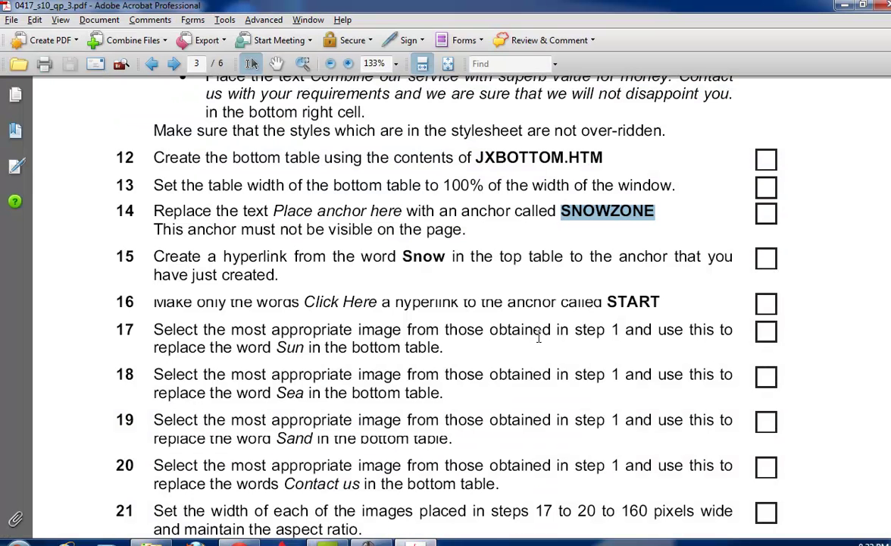
pyautogui.scroll(-1, 510, 333)
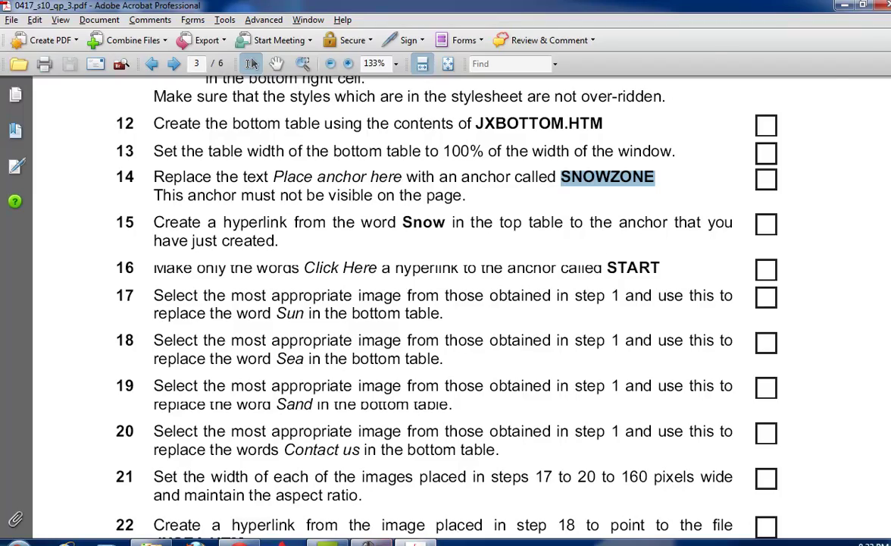
pyautogui.hotkey('alt', 'Tab')
pyautogui.hotkey('alt', 'Tab')
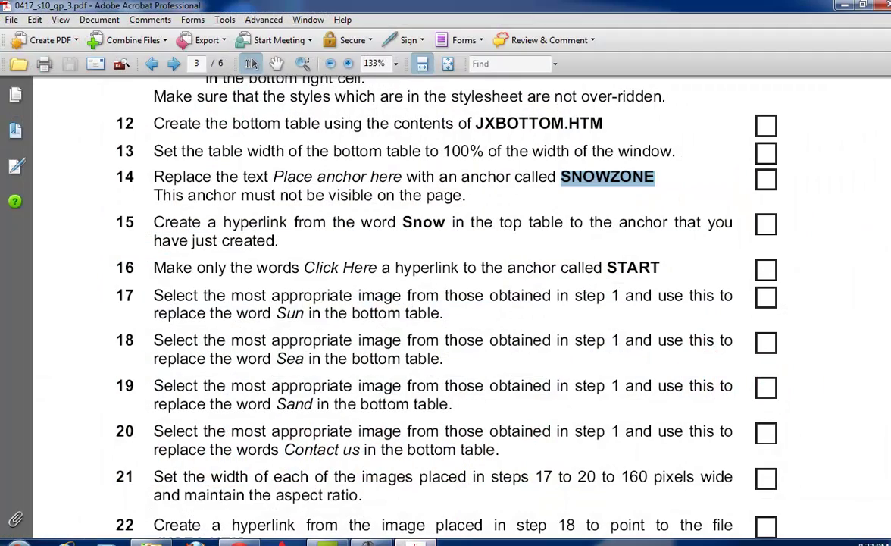
pyautogui.hotkey('alt', 'Tab')
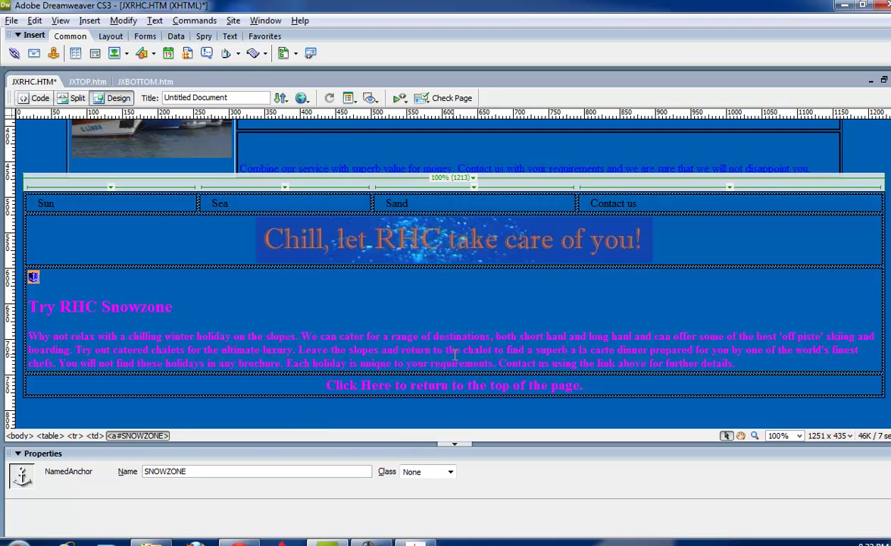
# Link the word Snow in the top table to the #SNOWZONE anchor using point-to-file.
pyautogui.click(238, 346)
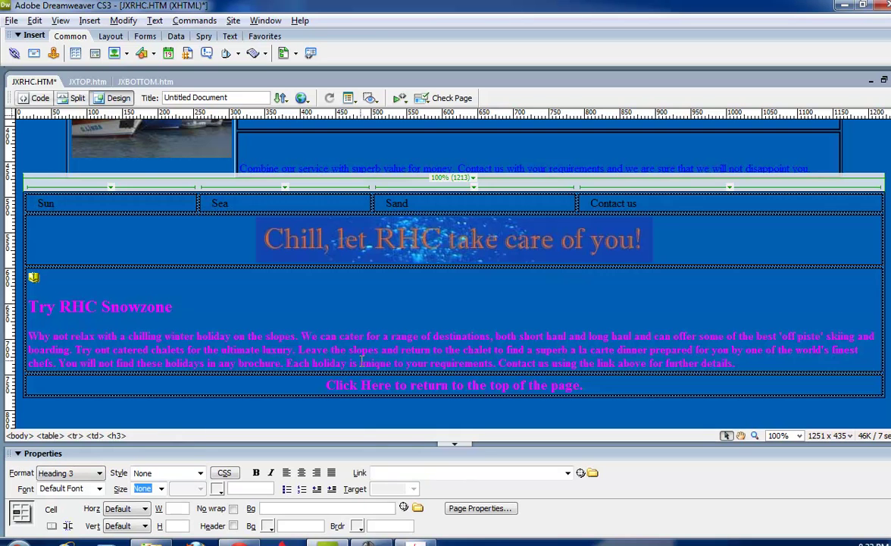
pyautogui.scroll(10, 363, 363)
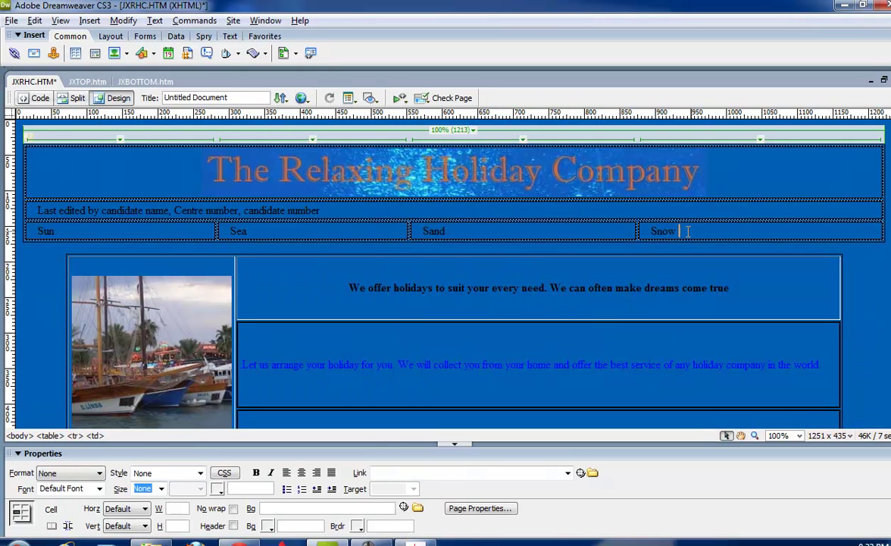
pyautogui.moveTo(658, 231)
pyautogui.mouseDown()
pyautogui.moveTo(679, 231)
pyautogui.moveTo(655, 236)
pyautogui.mouseUp()
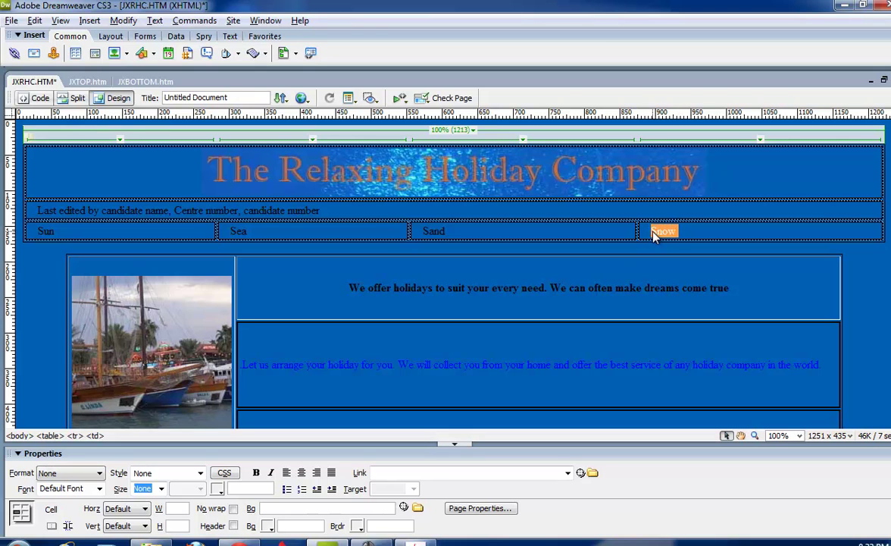
pyautogui.click(568, 472)
pyautogui.click(580, 472)
pyautogui.moveTo(584, 474); pyautogui.dragTo(864, 433)
pyautogui.moveTo(132, 419); pyautogui.dragTo(33, 270)
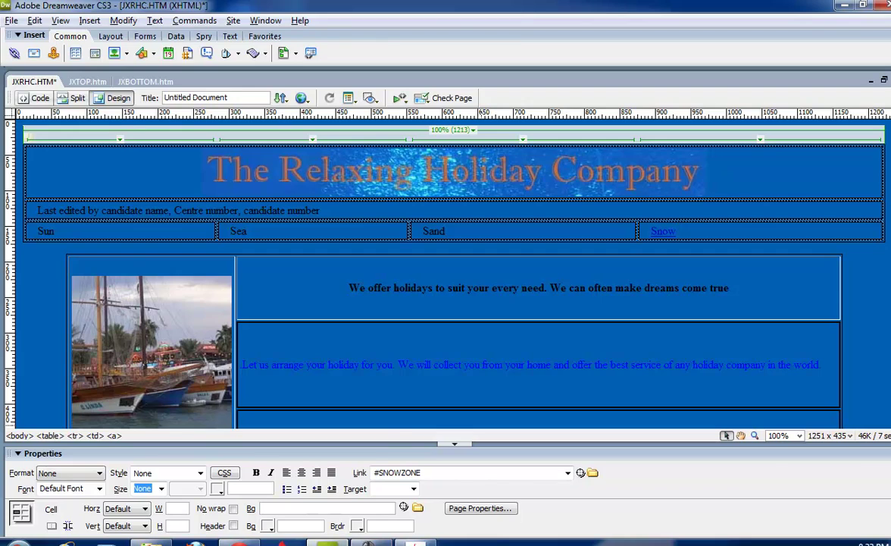
pyautogui.hotkey('alt', 'Tab')
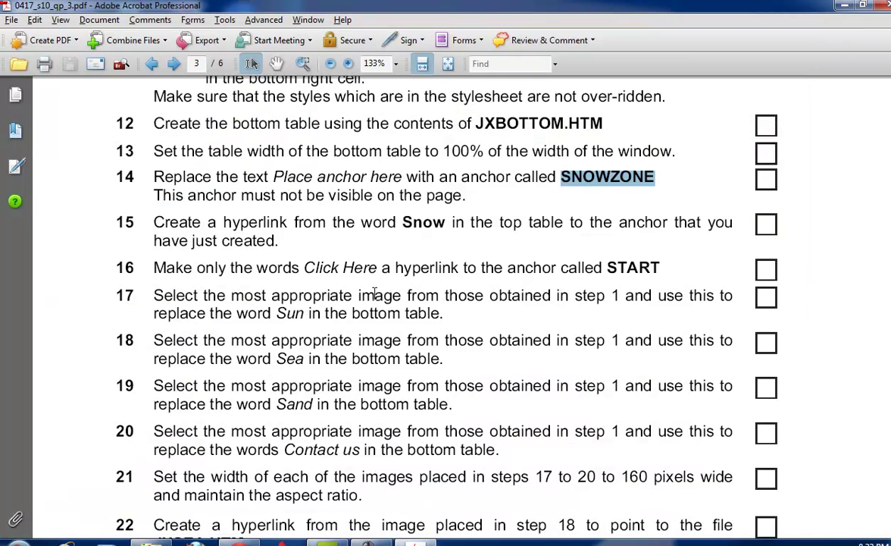
# Link the words Click Here to the #STAR anchor at the top of the page.
pyautogui.click(369, 541)
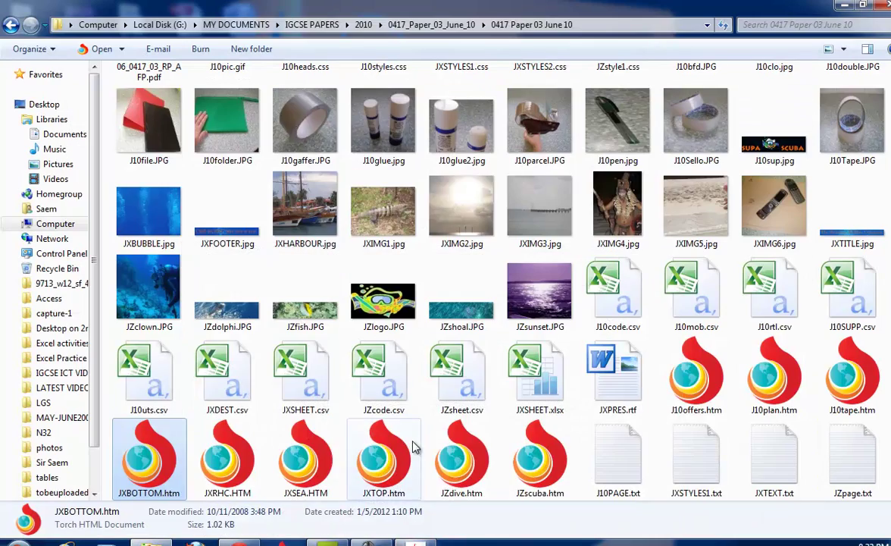
pyautogui.click(326, 541)
pyautogui.scroll(-10, 379, 477)
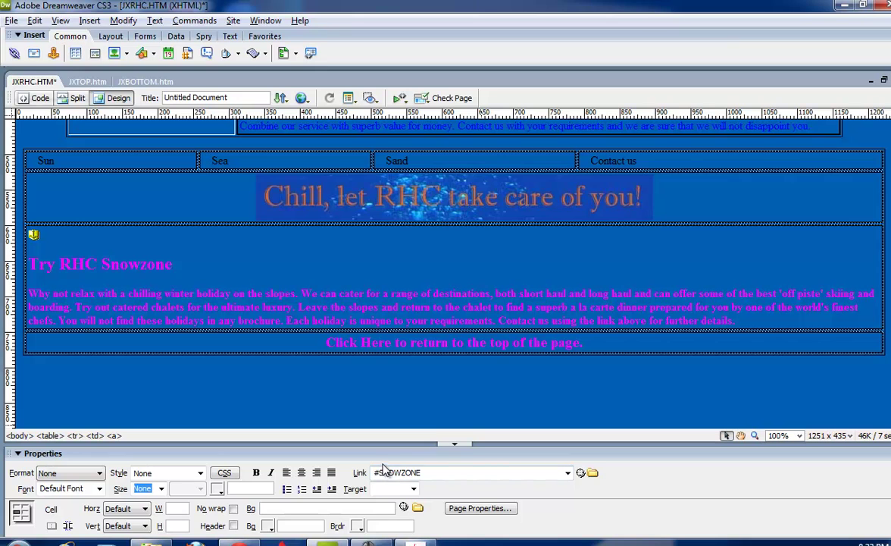
pyautogui.click(392, 343)
pyautogui.moveTo(391, 342); pyautogui.dragTo(326, 342)
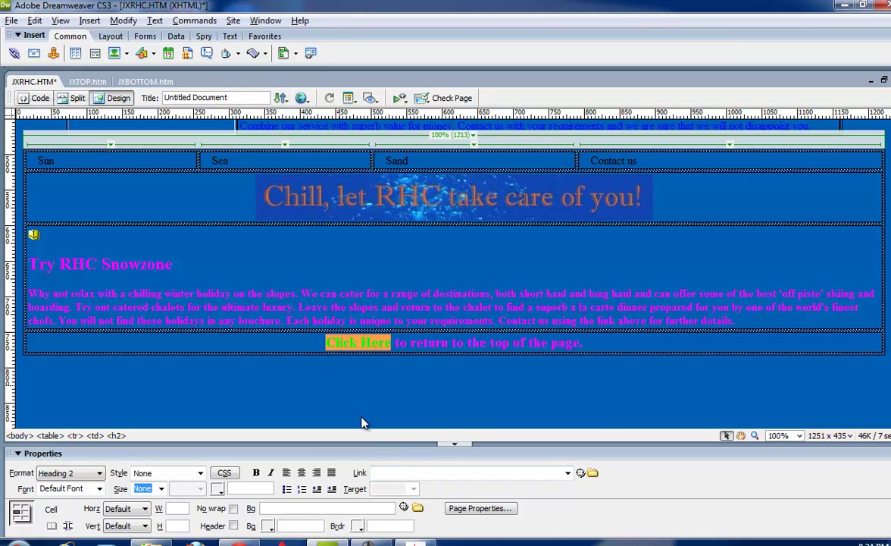
pyautogui.moveTo(581, 472); pyautogui.dragTo(887, 124)
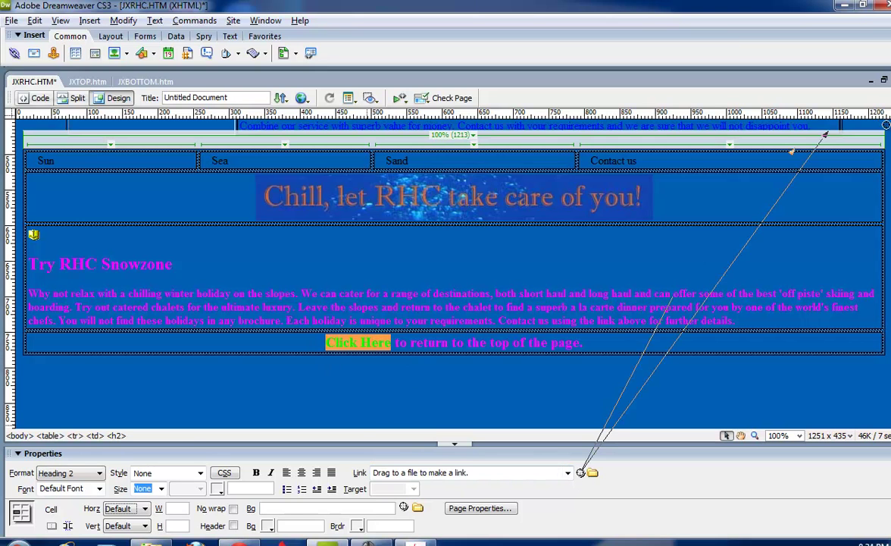
pyautogui.moveTo(826, 135); pyautogui.dragTo(885, 142)
pyautogui.moveTo(29, 137); pyautogui.dragTo(28, 137)
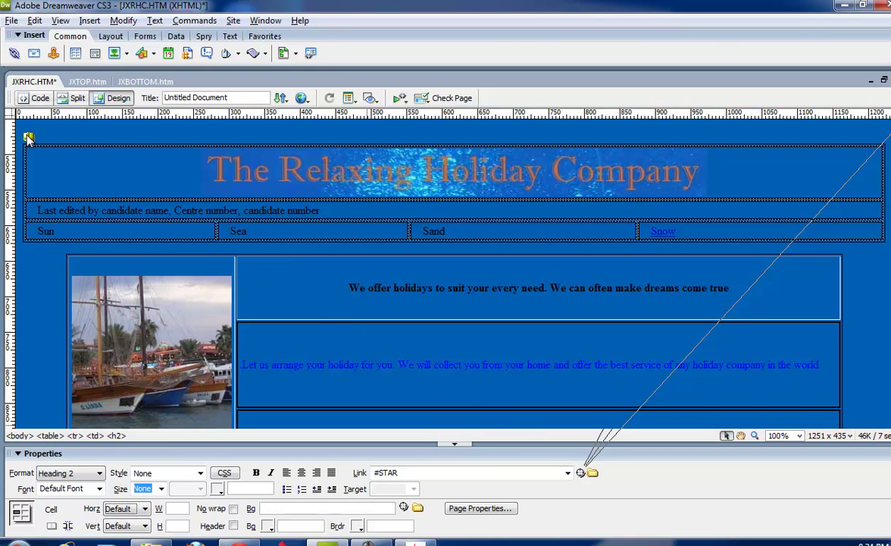
# Check the next instruction in the exam task PDF, then return to the page.
pyautogui.click(368, 542)
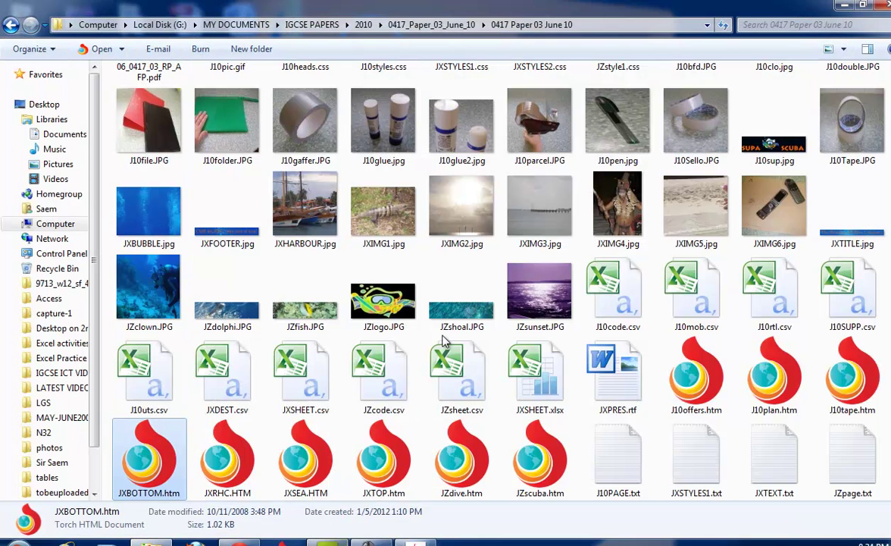
pyautogui.click(415, 543)
pyautogui.scroll(-3, 467, 387)
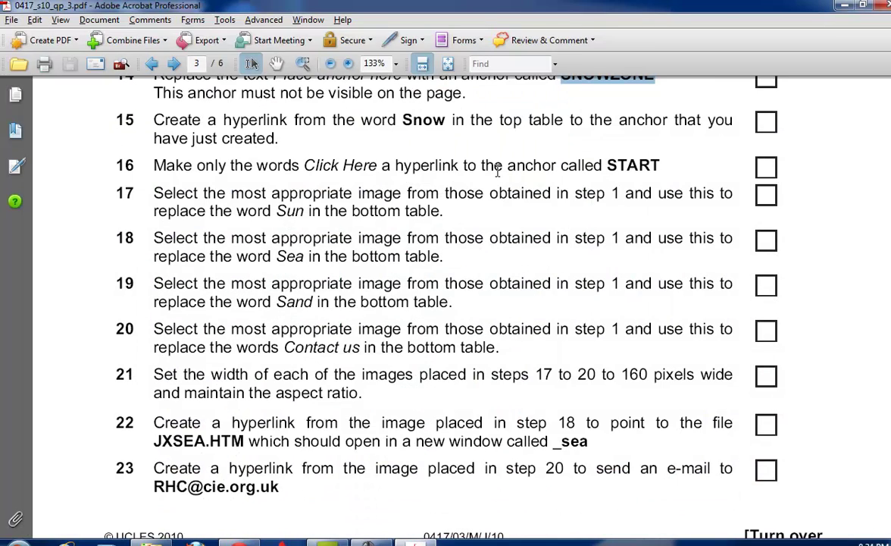
pyautogui.click(299, 206)
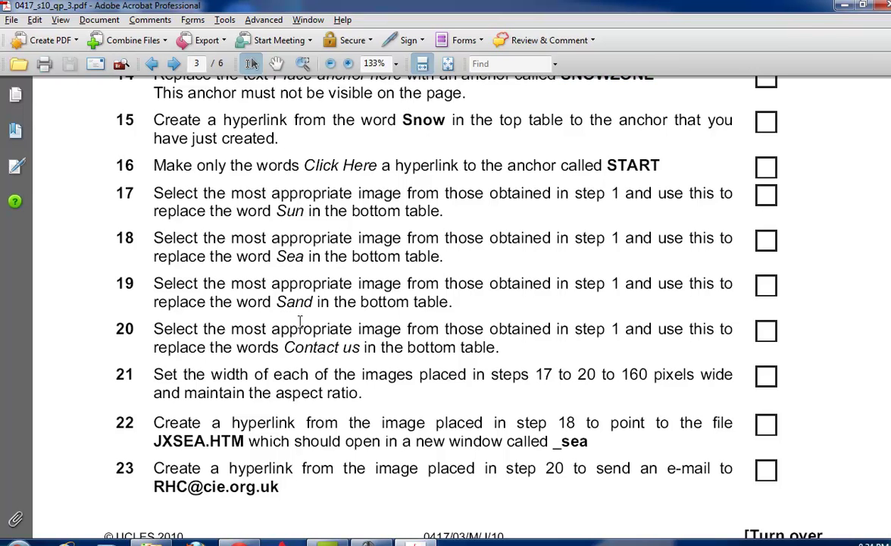
pyautogui.click(367, 543)
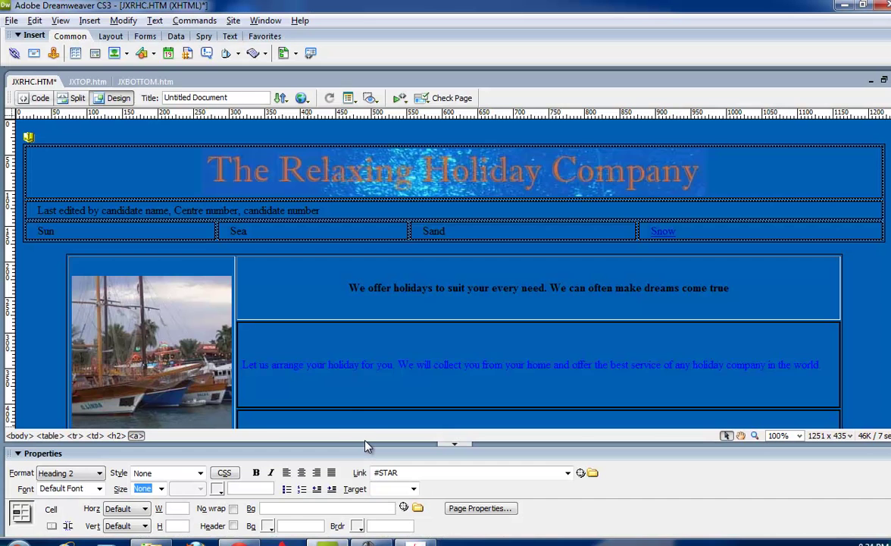
# Replace the word Sun in the bottom table with the JXIMG2.jpg image.
pyautogui.scroll(1, 365, 409)
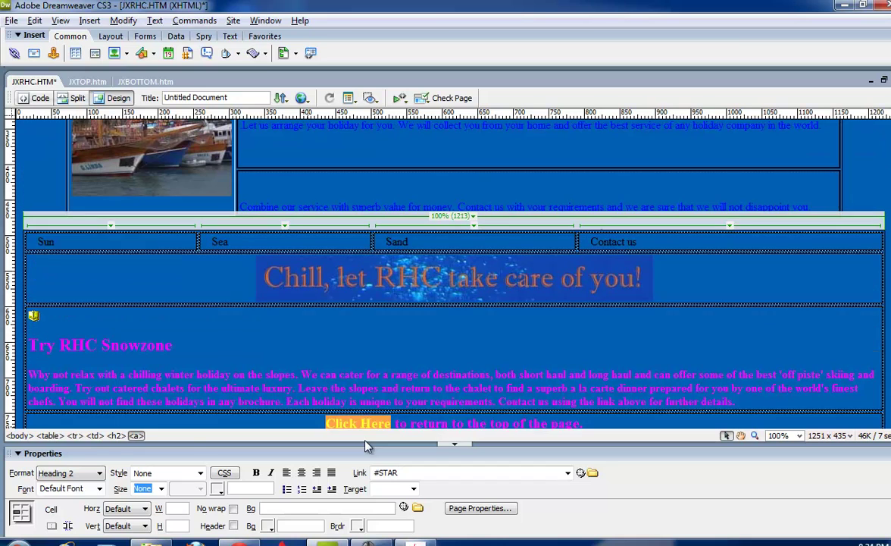
pyautogui.doubleClick(46, 241)
pyautogui.click(116, 55)
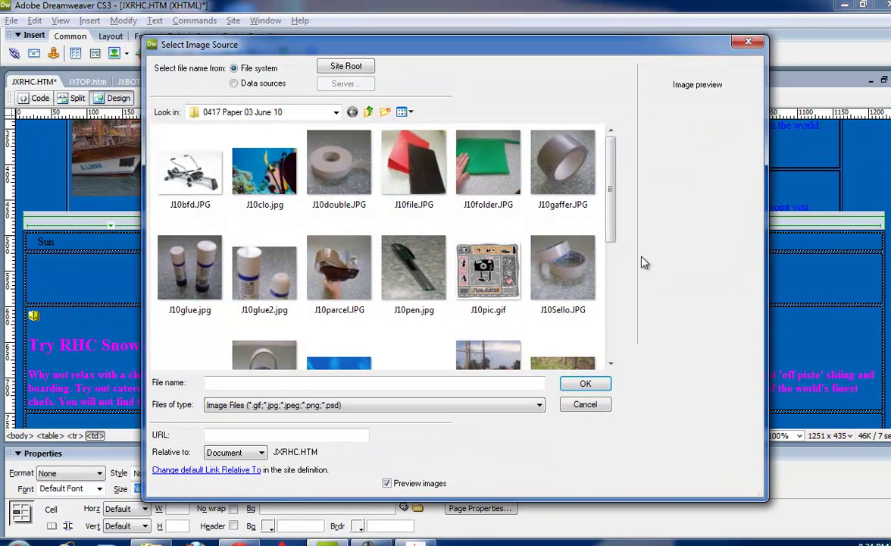
pyautogui.moveTo(616, 222); pyautogui.dragTo(607, 306)
pyautogui.doubleClick(152, 256)
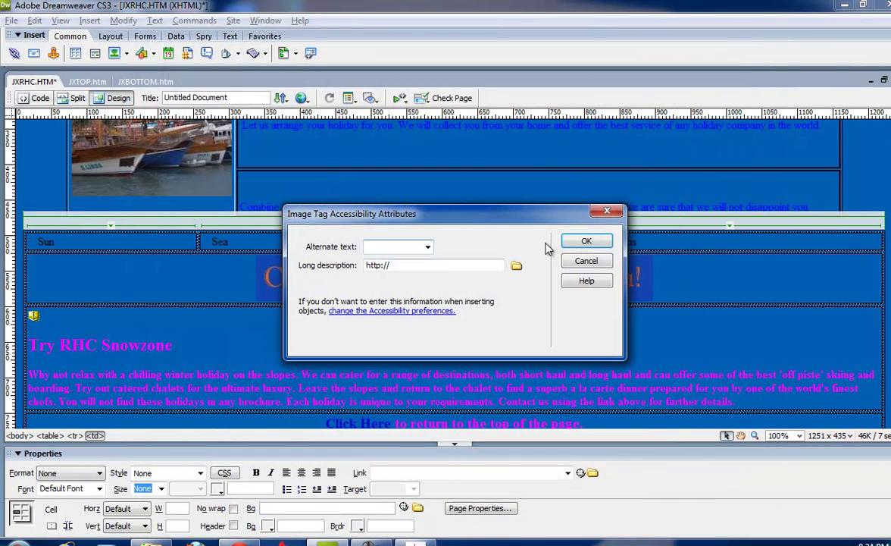
pyautogui.press('Return')
# Select the word Sea and start choosing its replacement image.
pyautogui.doubleClick(597, 316)
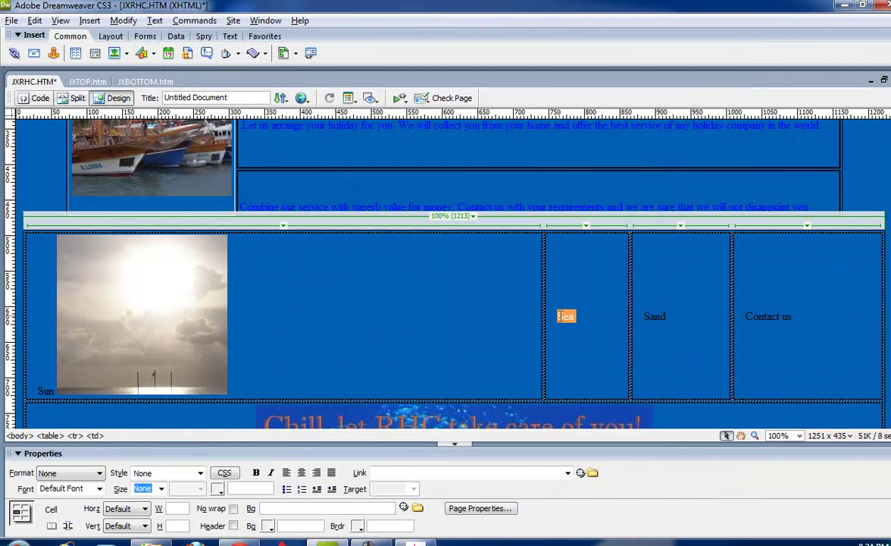
pyautogui.click(114, 52)
pyautogui.moveTo(603, 226); pyautogui.dragTo(613, 308)
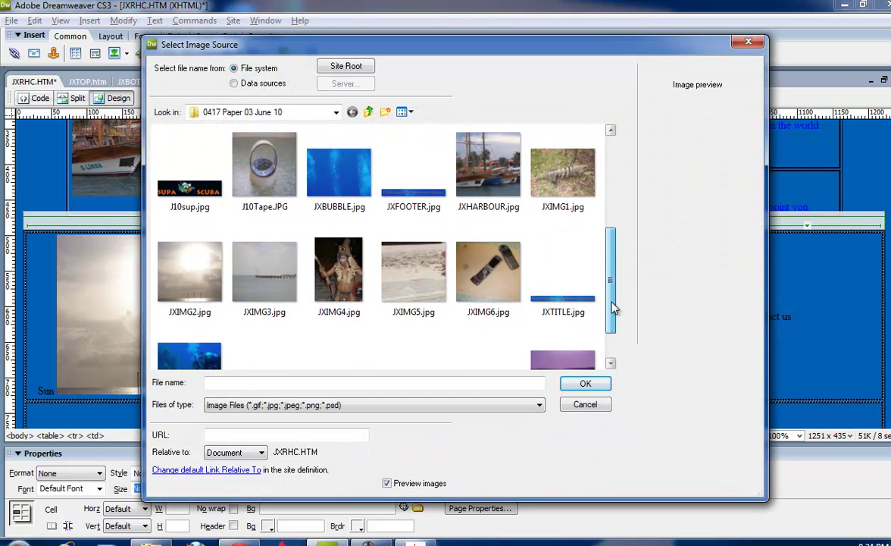
# Place JXIMG3.jpg in the Sea cell and JXIMG5.jpg in the Sand cell.
pyautogui.doubleClick(248, 244)
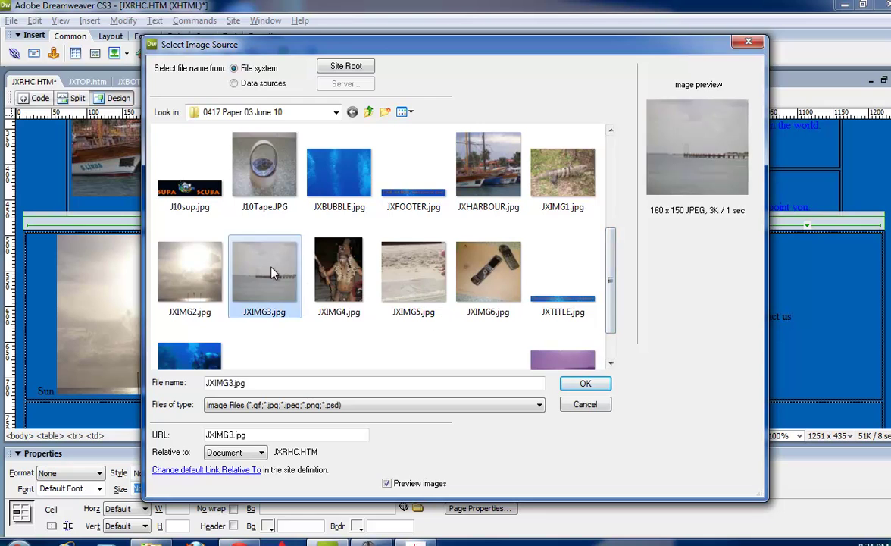
pyautogui.click(572, 260)
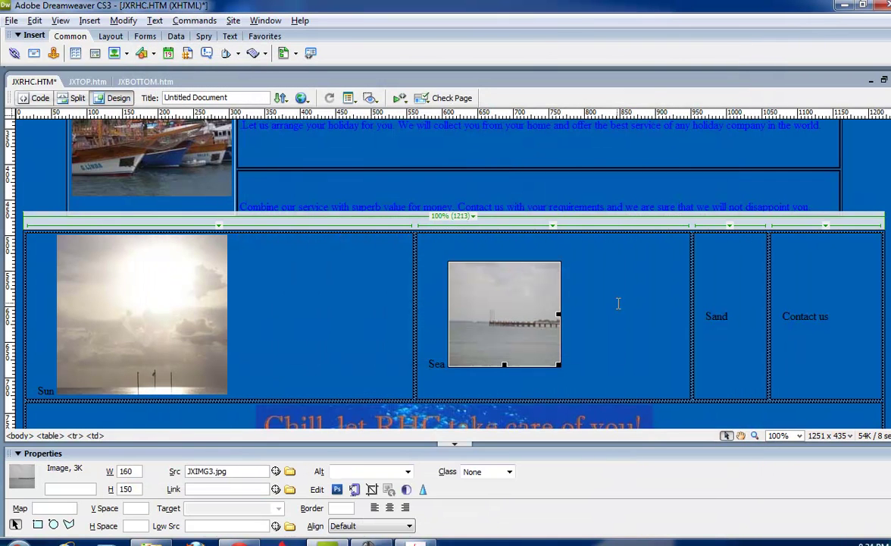
pyautogui.doubleClick(731, 317)
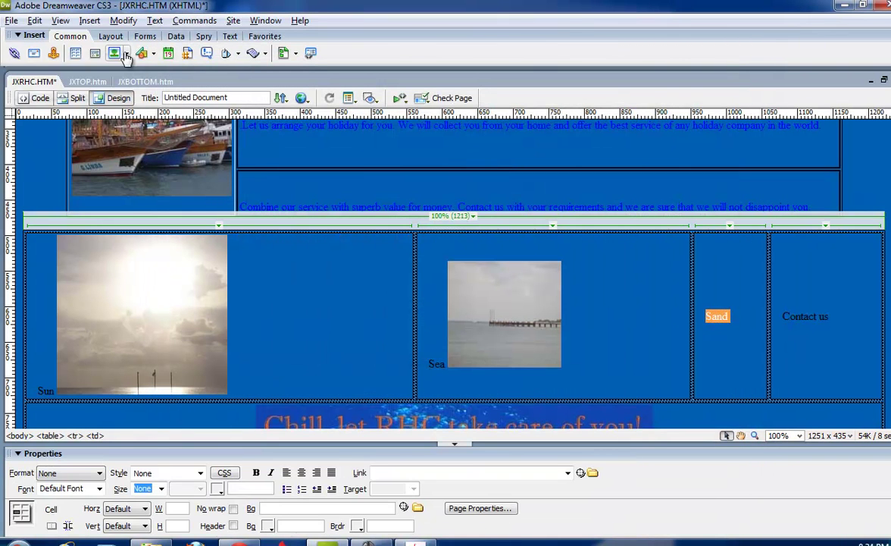
pyautogui.click(114, 53)
pyautogui.moveTo(611, 190); pyautogui.dragTo(612, 294)
pyautogui.doubleClick(399, 219)
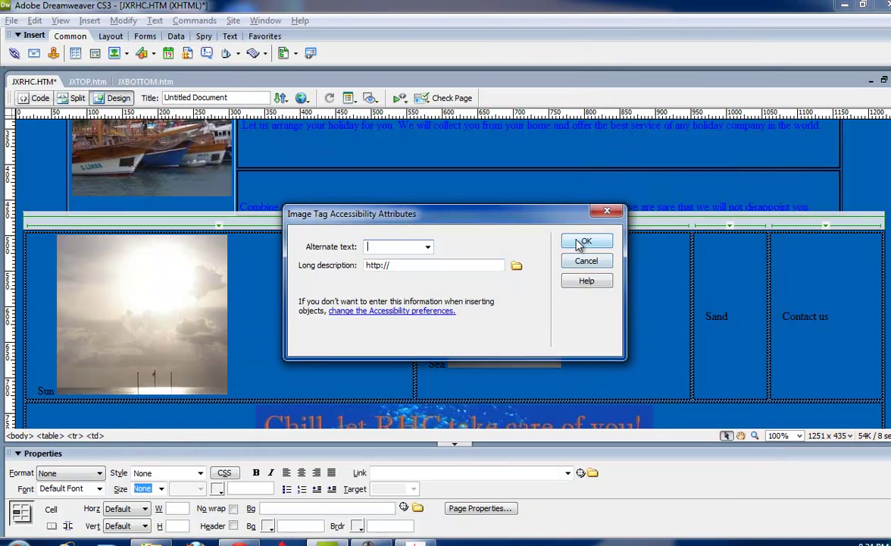
pyautogui.click(584, 241)
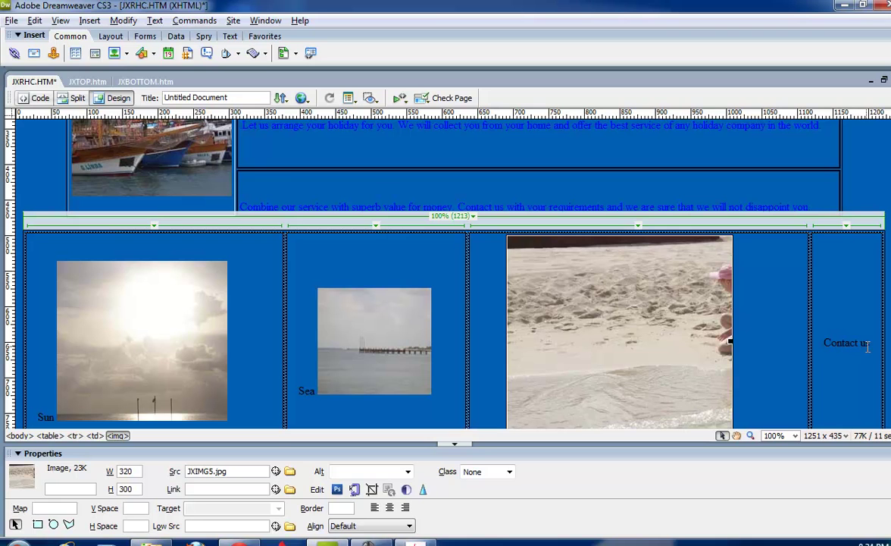
# Replace the words Contact us with the JXIMG6.jpg phone photo.
pyautogui.moveTo(873, 345); pyautogui.dragTo(761, 317)
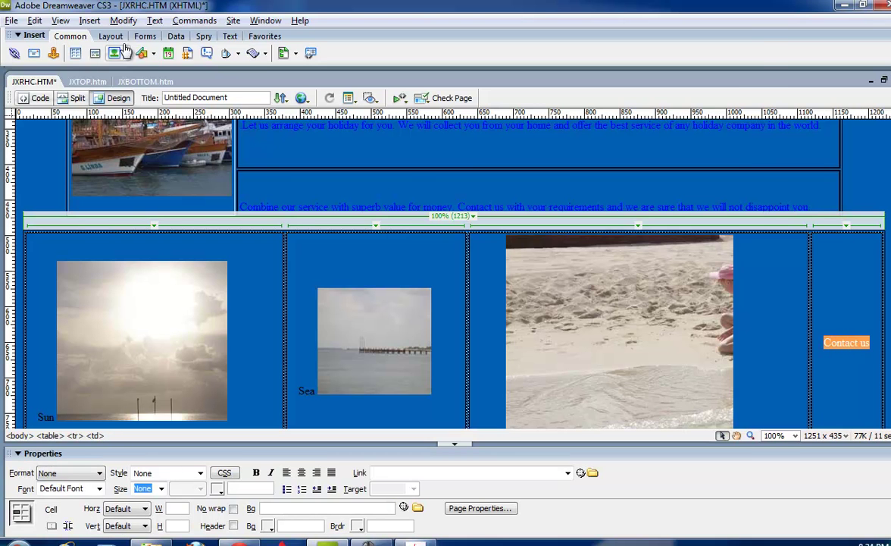
pyautogui.click(115, 53)
pyautogui.moveTo(613, 227); pyautogui.dragTo(613, 297)
pyautogui.doubleClick(425, 303)
pyautogui.click(603, 243)
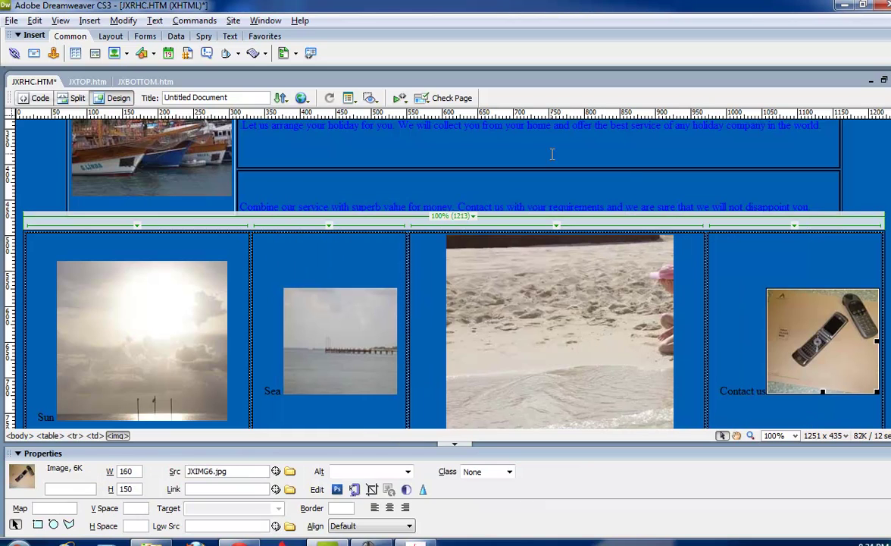
pyautogui.click(805, 394)
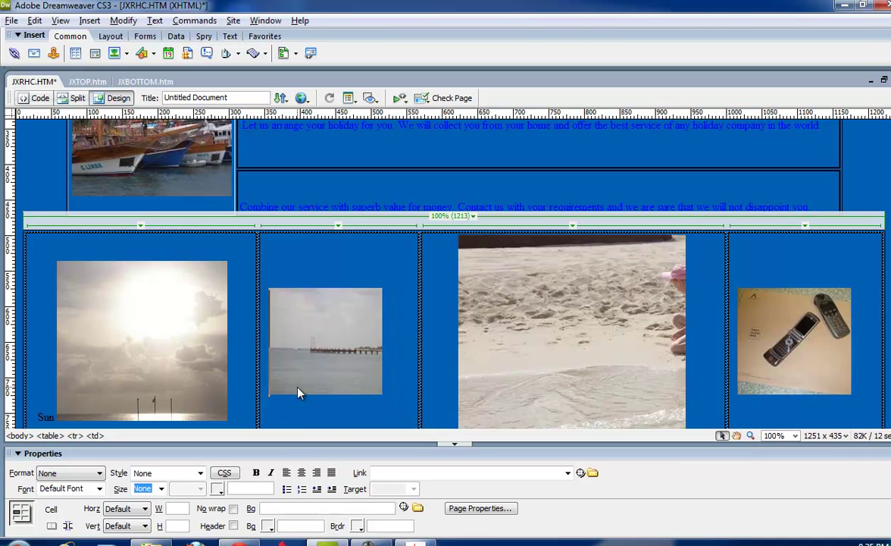
pyautogui.scroll(-2, 298, 392)
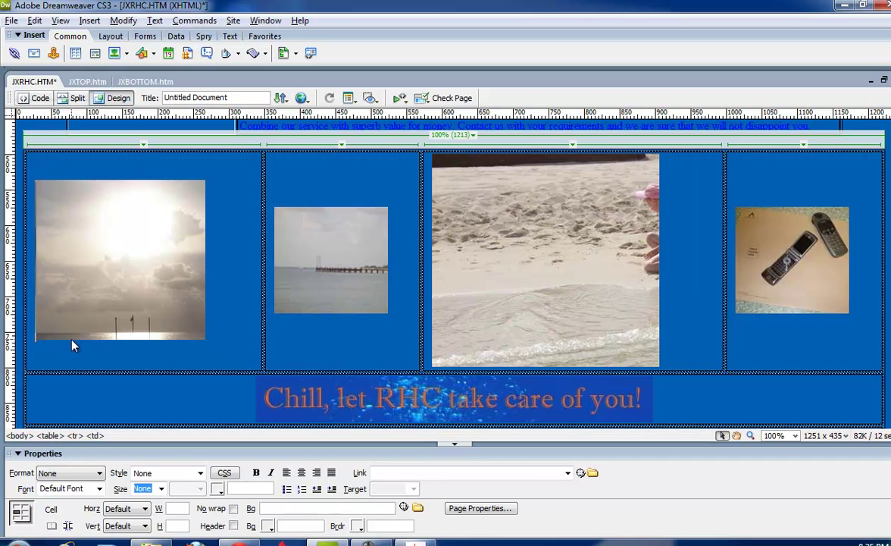
# Review the step 21 image requirements in the exam paper.
pyautogui.hotkey('alt', 'Tab')
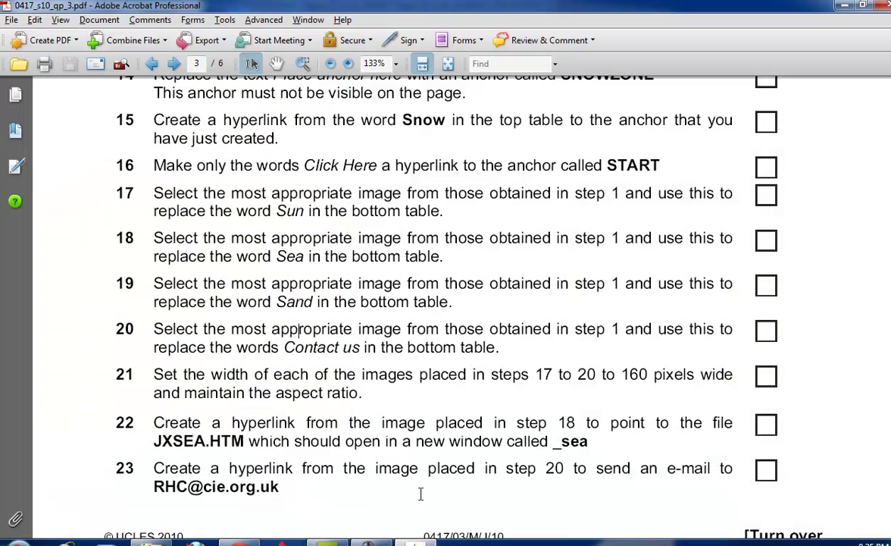
pyautogui.scroll(-3, 433, 441)
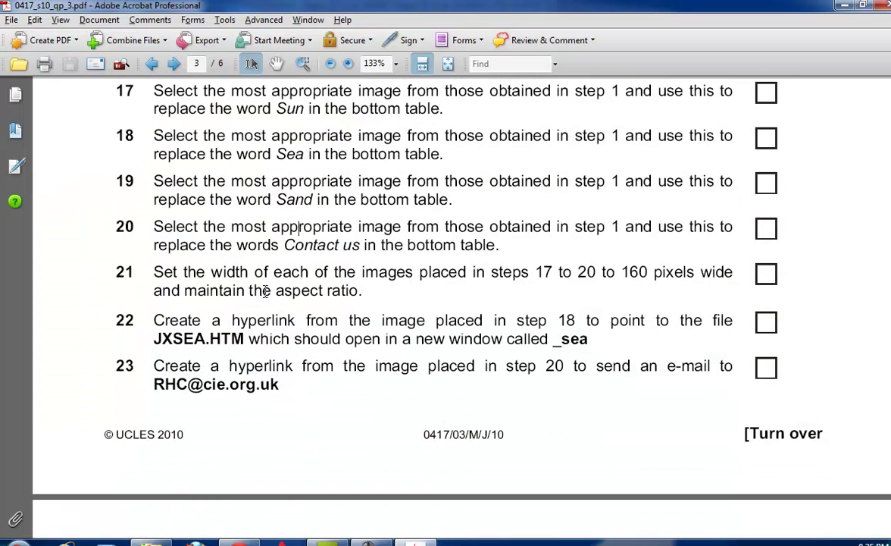
pyautogui.moveTo(274, 272); pyautogui.dragTo(415, 273)
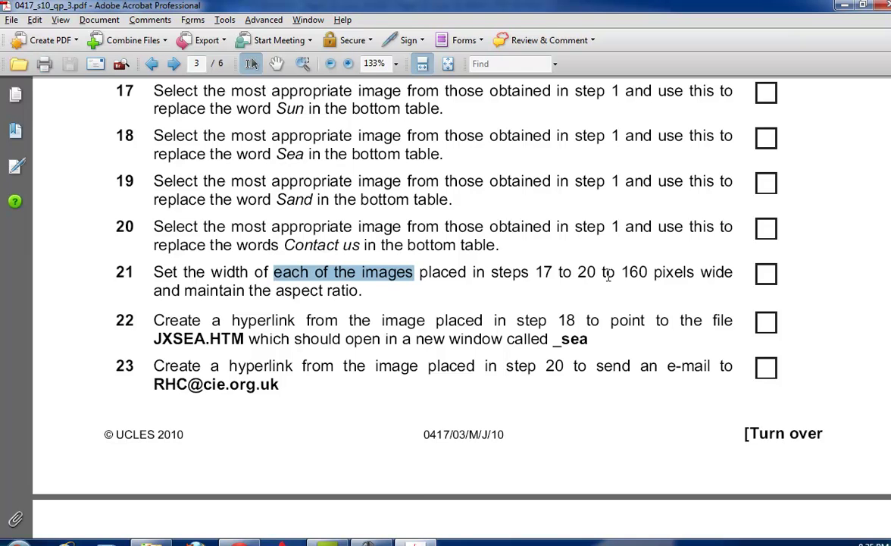
pyautogui.click(327, 543)
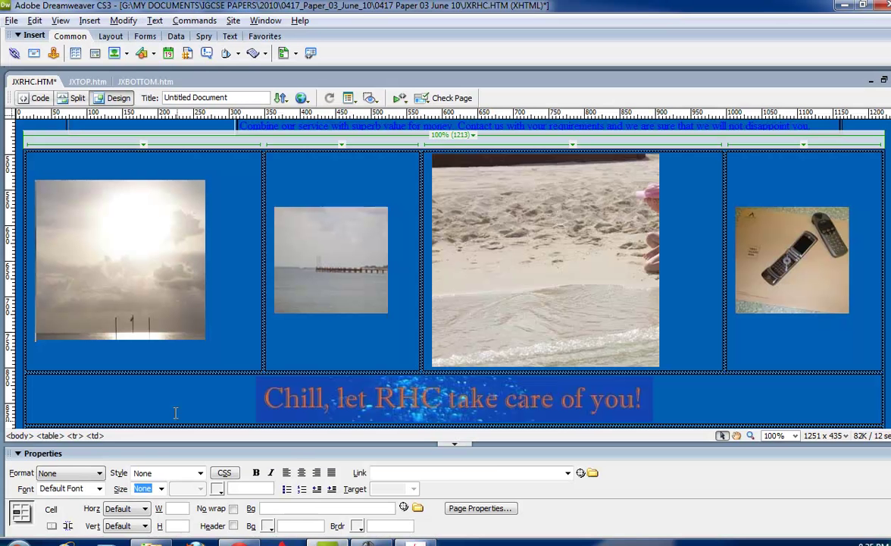
# Resize the sun and beach photos to about 160 × 150 pixels to match the others.
pyautogui.click(149, 320)
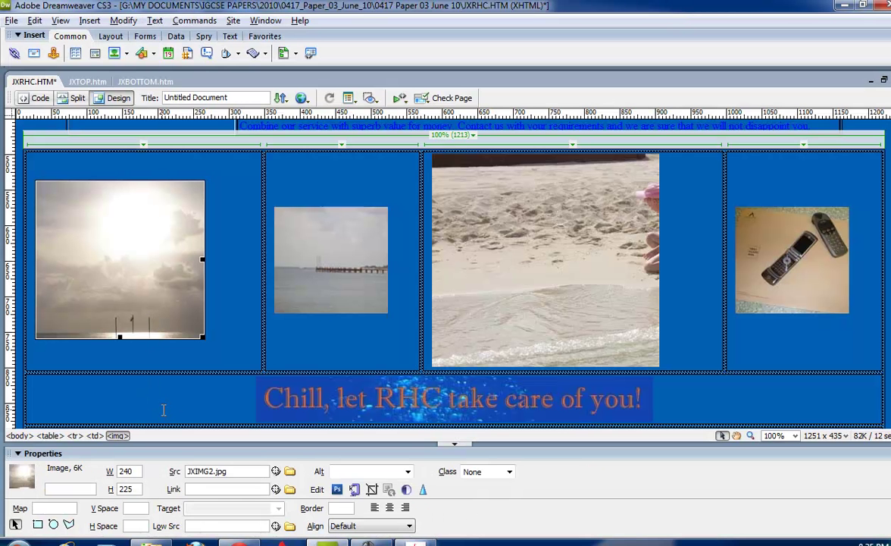
pyautogui.moveTo(202, 338); pyautogui.dragTo(147, 290)
pyautogui.click(521, 332)
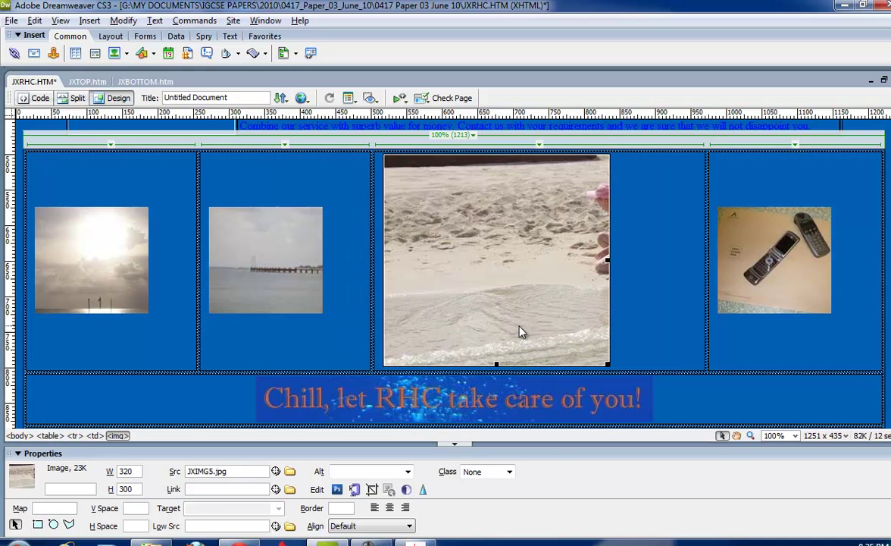
pyautogui.moveTo(604, 360); pyautogui.dragTo(493, 285)
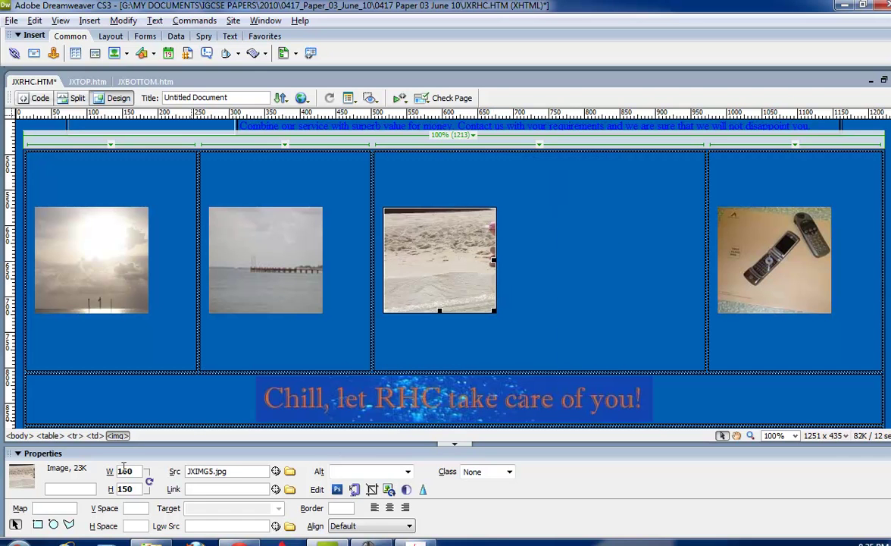
pyautogui.click(778, 303)
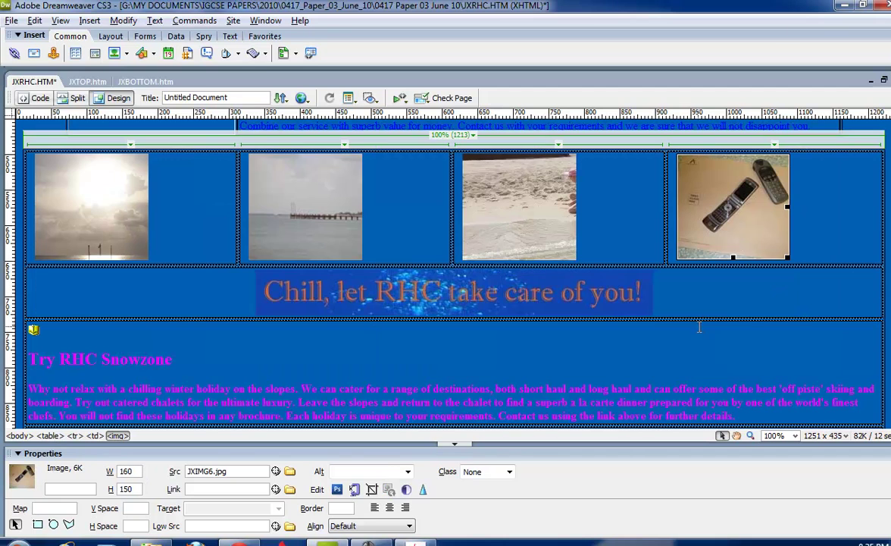
pyautogui.click(706, 318)
pyautogui.hotkey('alt', 'Tab')
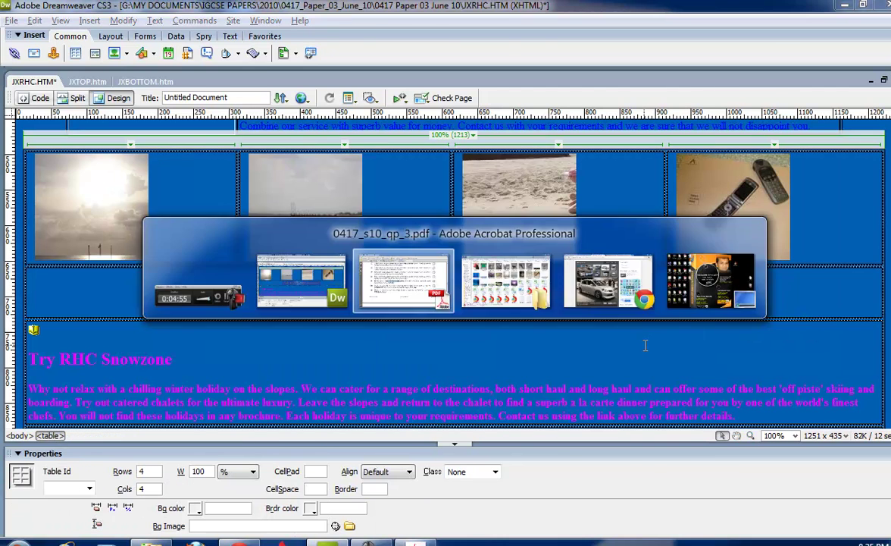
pyautogui.scroll(-2, 455, 388)
pyautogui.moveTo(232, 252); pyautogui.dragTo(356, 252)
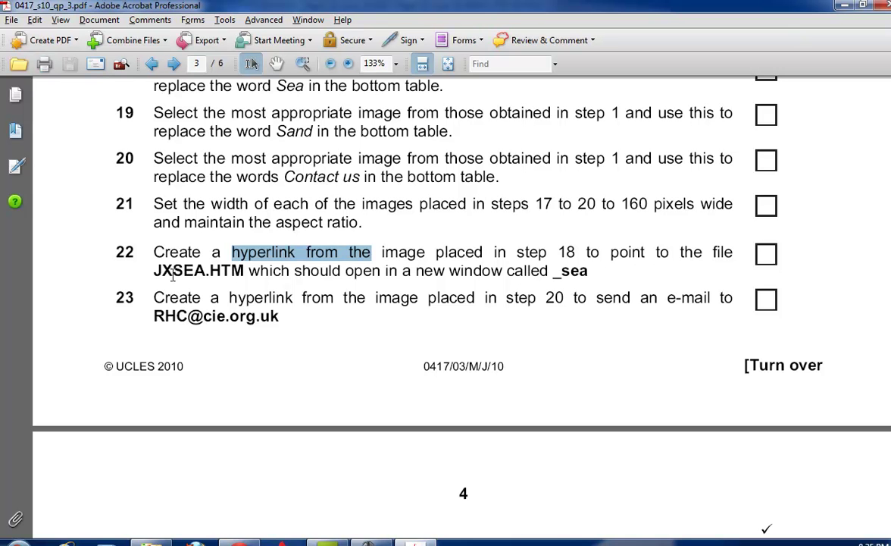
pyautogui.hotkey('alt', 'Tab')
pyautogui.hotkey('alt', 'Tab')
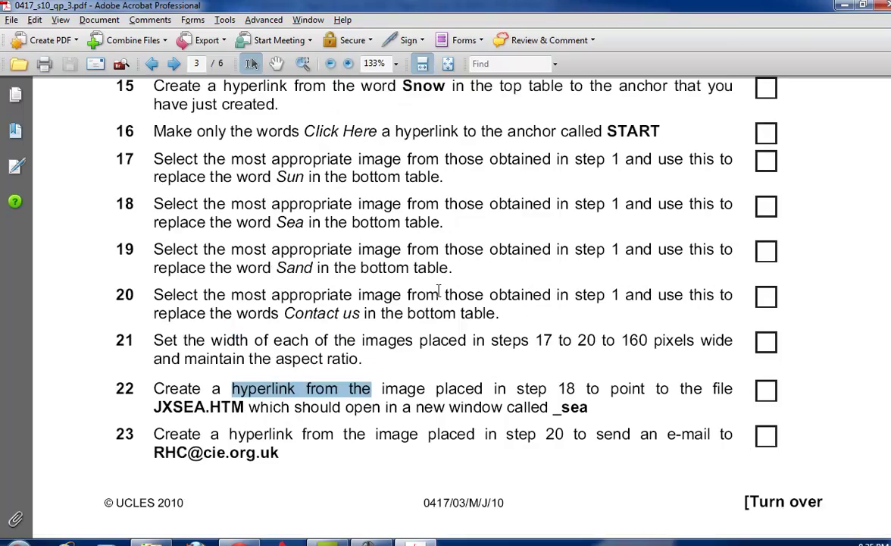
pyautogui.hotkey('alt', 'Tab')
pyautogui.hotkey('alt', 'Tab')
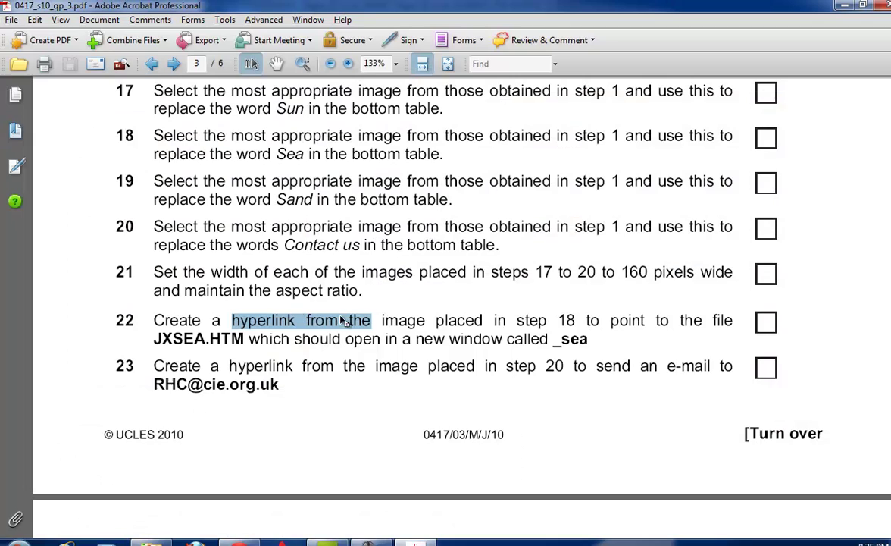
pyautogui.hotkey('alt', 'Tab')
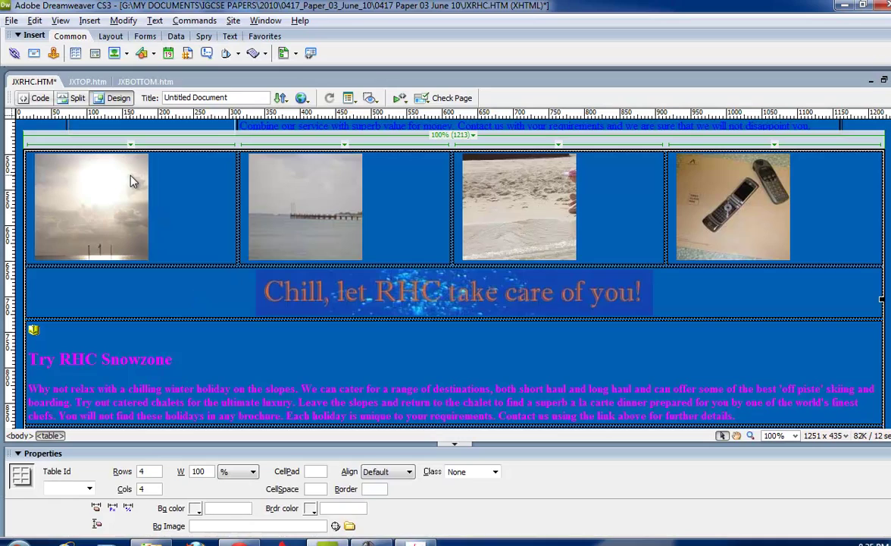
# Link the sea photo to JXSEA.HTM.
pyautogui.click(131, 174)
pyautogui.click(306, 203)
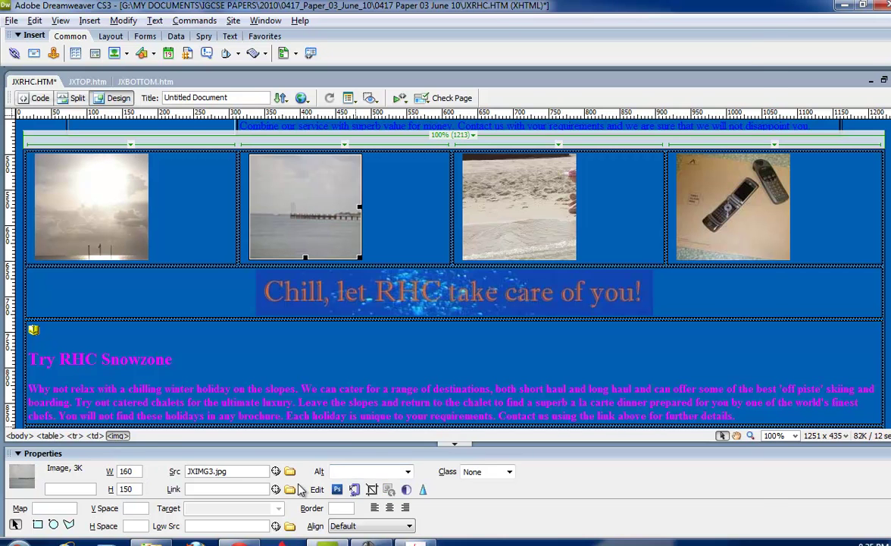
pyautogui.click(289, 488)
pyautogui.moveTo(750, 187); pyautogui.dragTo(746, 301)
pyautogui.doubleClick(509, 218)
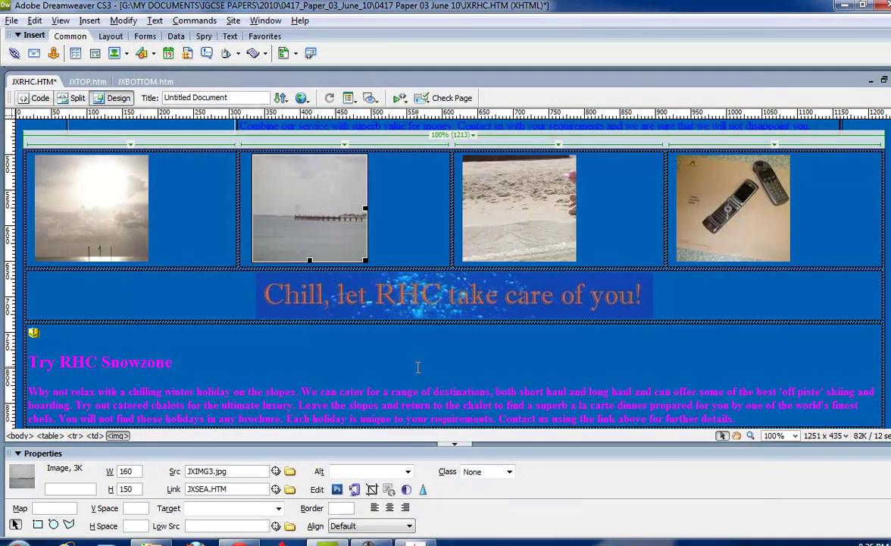
# Set the sea link's target window to _sea, as given in step 22.
pyautogui.hotkey('alt', 'Tab')
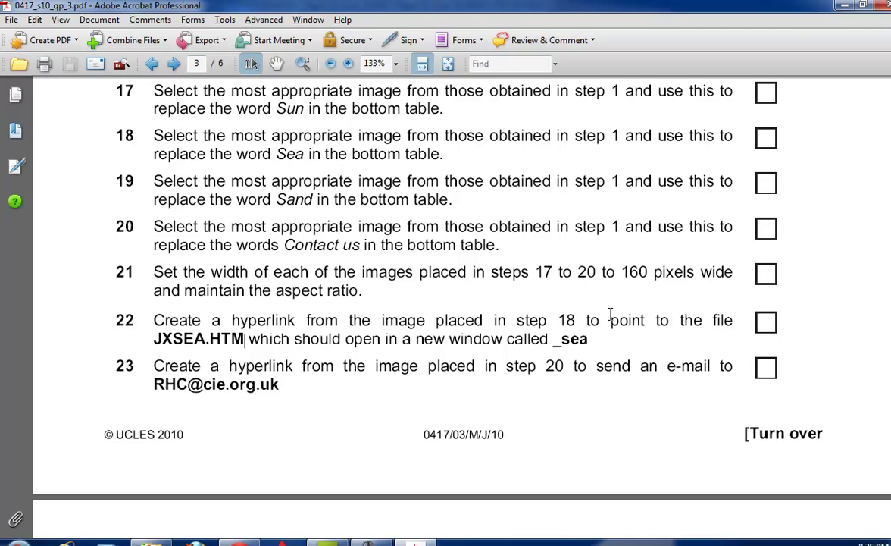
pyautogui.moveTo(589, 342); pyautogui.dragTo(557, 345)
pyautogui.hotkey('alt', 'Tab')
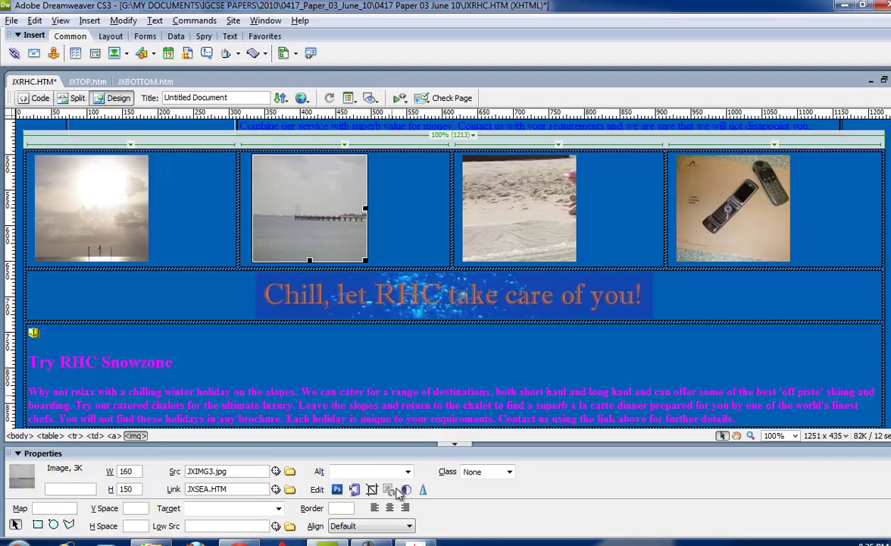
pyautogui.click(255, 508)
# Read the step 23 e-mail link instruction in the exam paper.
pyautogui.hotkey('alt', 'Tab')
pyautogui.scroll(-2, 379, 341)
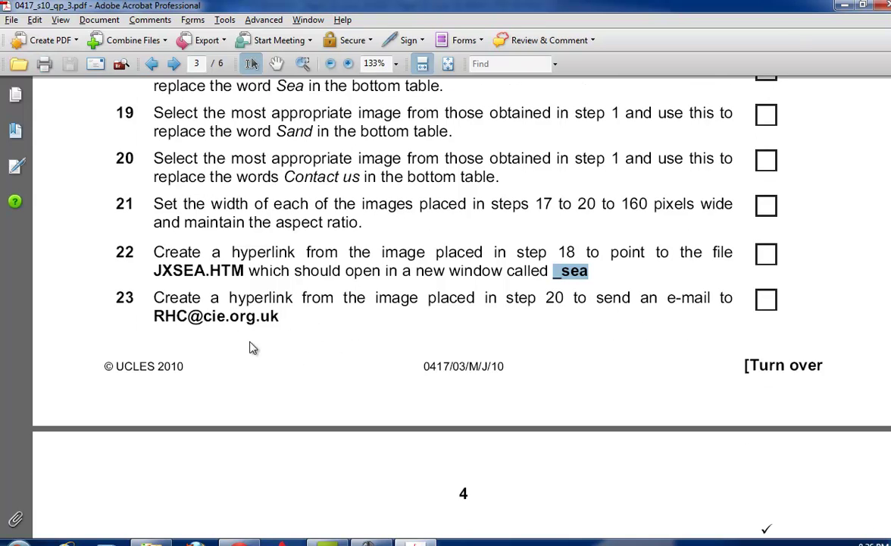
pyautogui.moveTo(292, 298); pyautogui.dragTo(114, 298)
pyautogui.click(315, 312)
pyautogui.moveTo(314, 313); pyautogui.dragTo(153, 318)
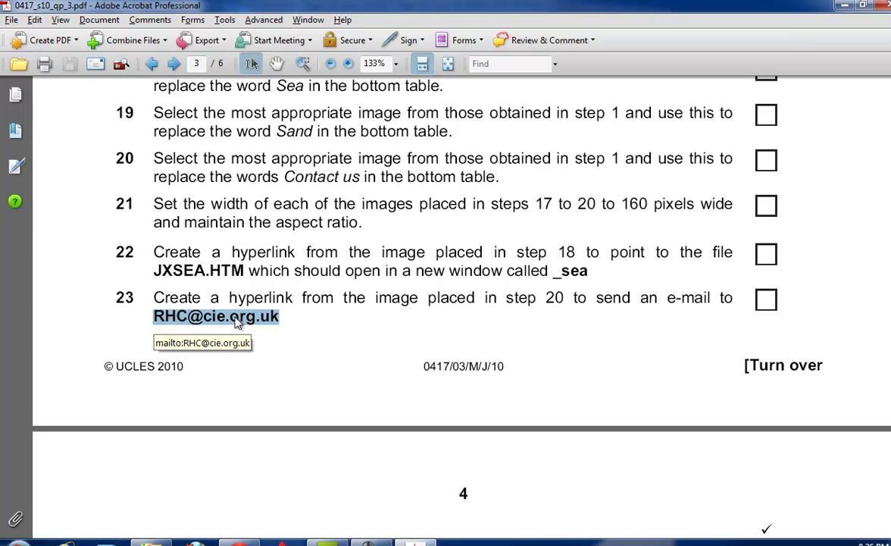
pyautogui.hotkey('alt', 'Tab')
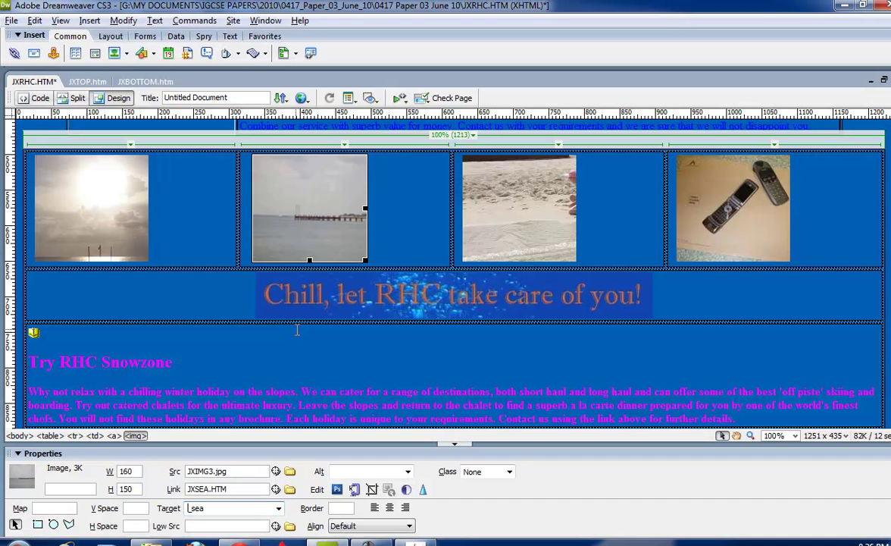
pyautogui.hotkey('alt', 'Tab')
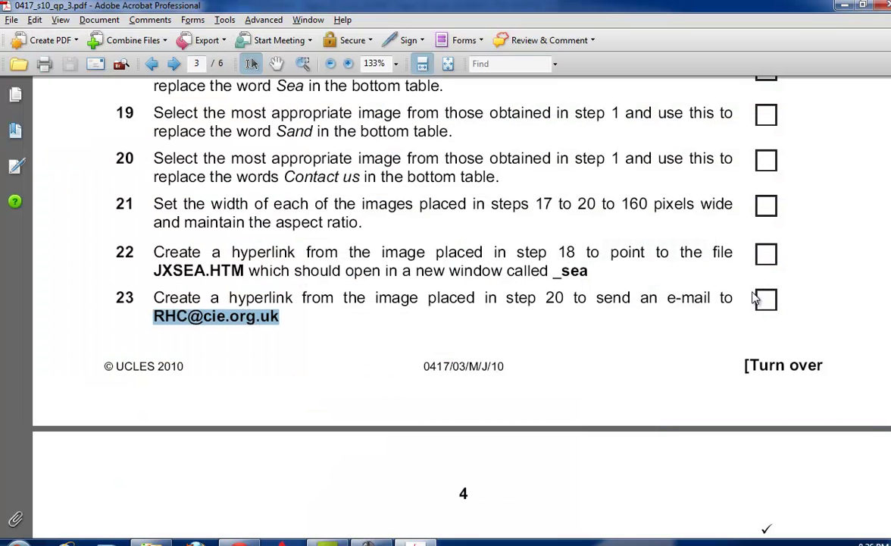
pyautogui.hotkey('alt', 'Tab')
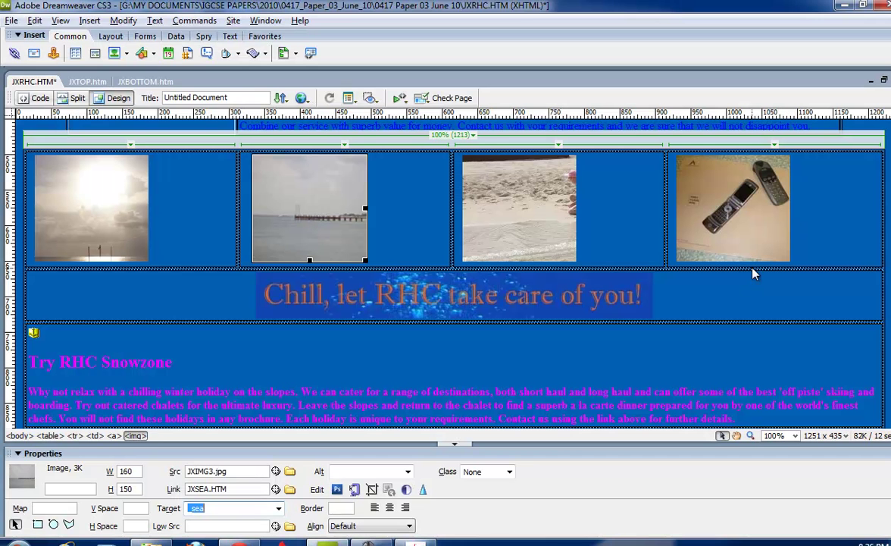
# Make the phone photo a mailto link to the company's e-mail address.
pyautogui.click(691, 237)
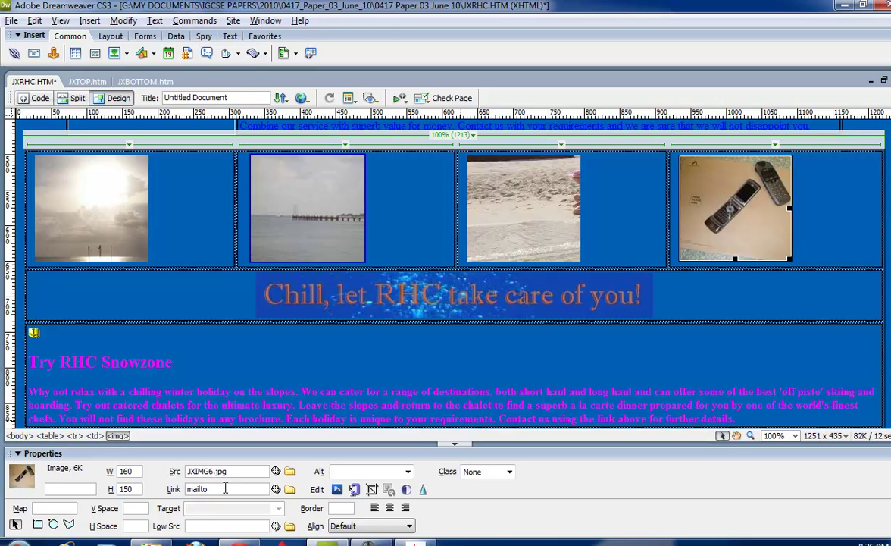
pyautogui.click(225, 488)
pyautogui.press('Return')
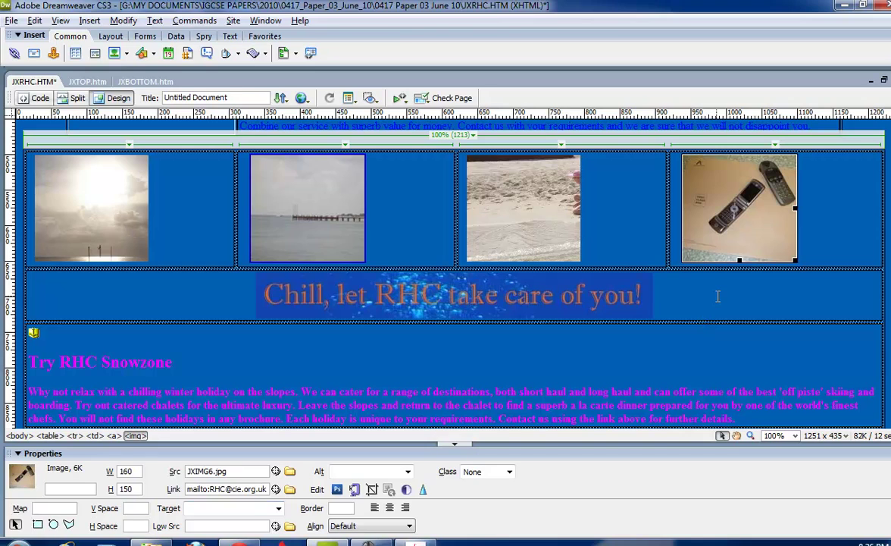
pyautogui.click(718, 295)
# Save the page as JXRHC1.HTM, copying the name from the exam paper.
pyautogui.hotkey('alt', 'Tab')
pyautogui.scroll(-10, 669, 337)
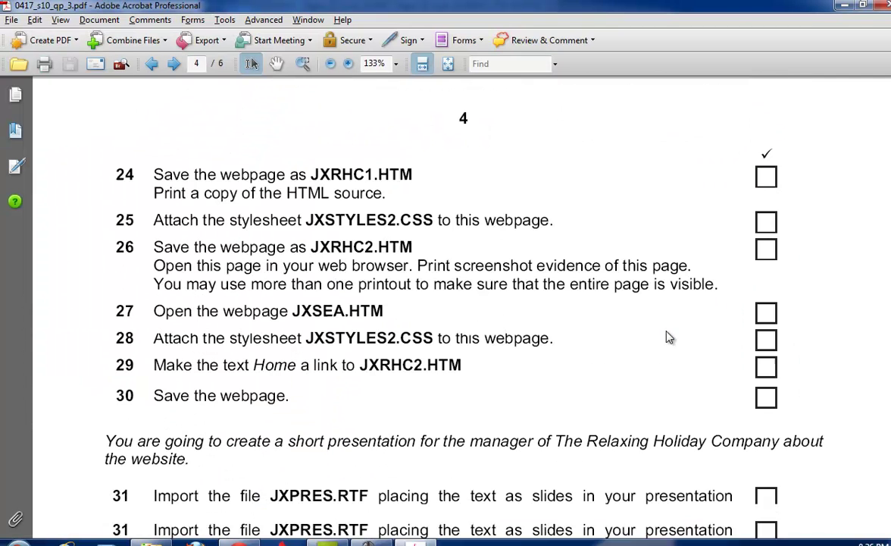
pyautogui.moveTo(312, 174); pyautogui.dragTo(412, 174)
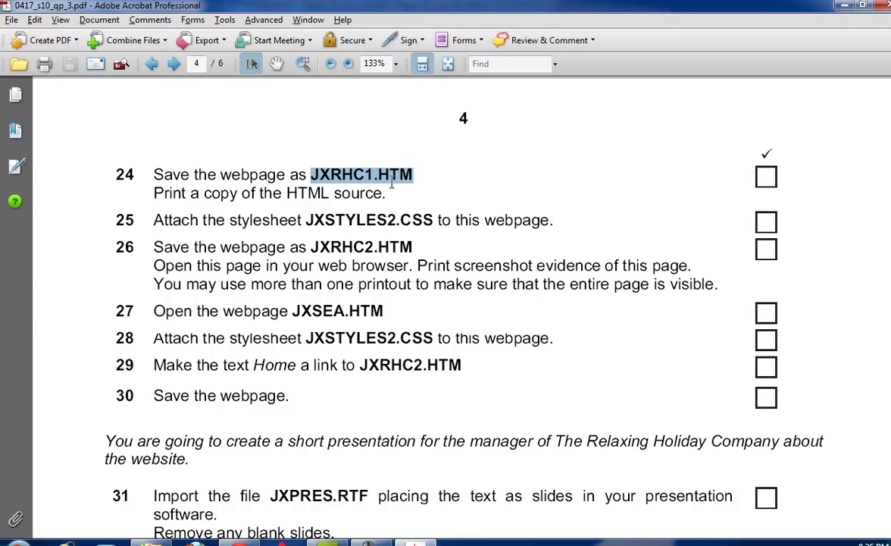
pyautogui.hotkey('ctrl', 'c')
pyautogui.hotkey('alt', 'Tab')
pyautogui.click(11, 20)
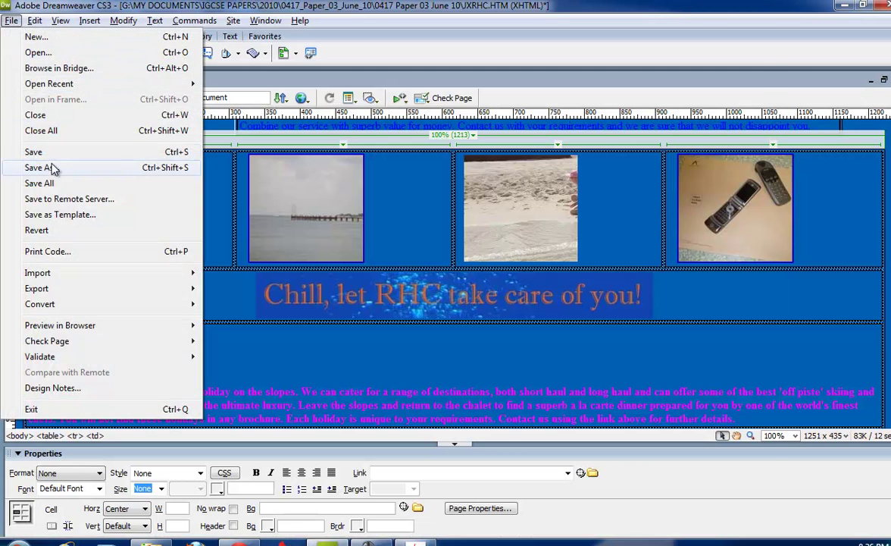
pyautogui.click(51, 168)
pyautogui.hotkey('ctrl', 'v')
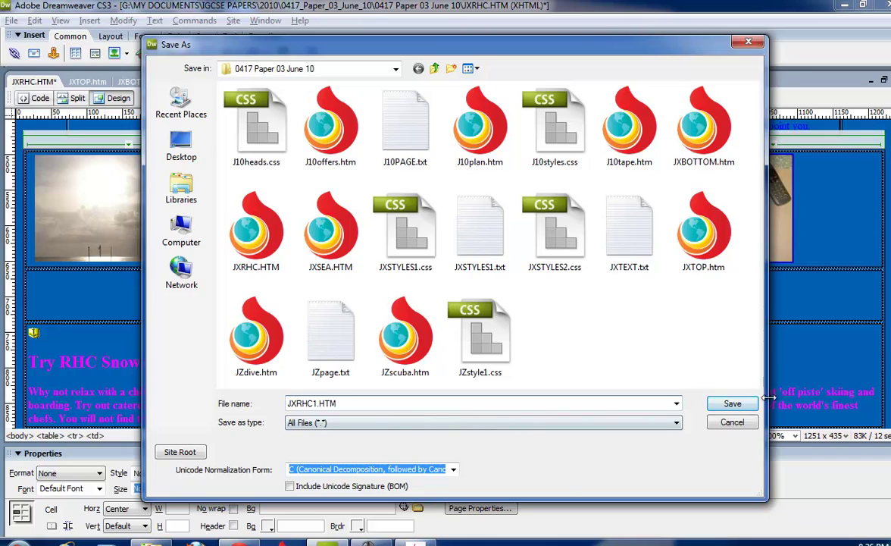
pyautogui.click(732, 403)
# Bring back the CSS Styles and Files panels.
pyautogui.hotkey('alt', 'Tab')
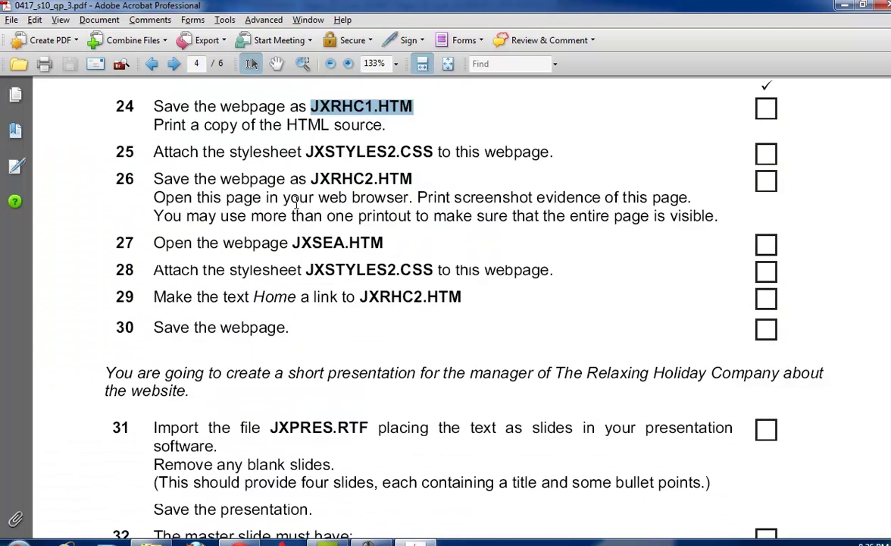
pyautogui.hotkey('alt', 'Tab')
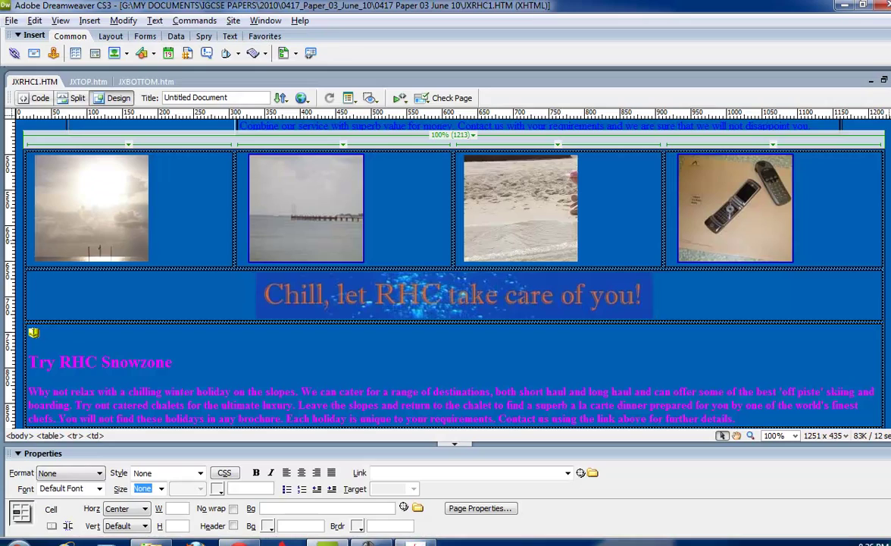
pyautogui.press('F4')
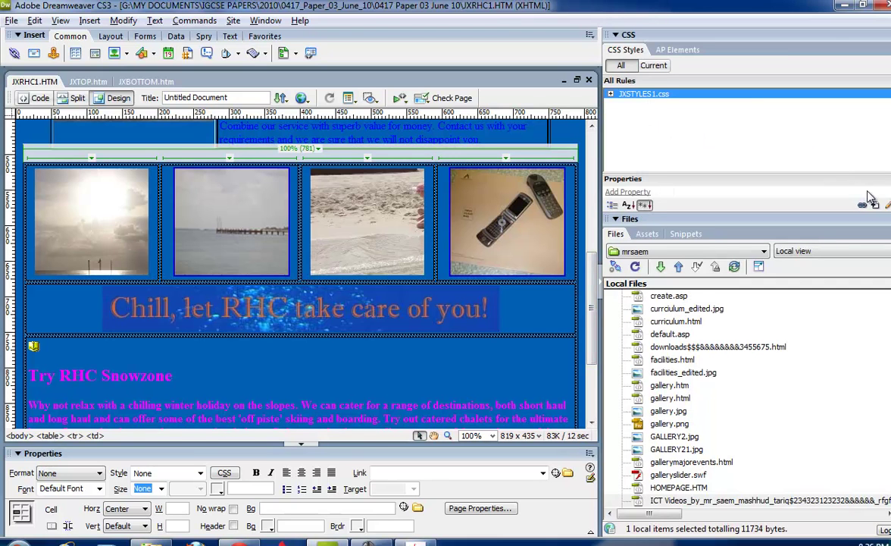
# Remove JXSTYLES1.css and attach JXSTYLES2.css to the page instead.
pyautogui.press('Delete')
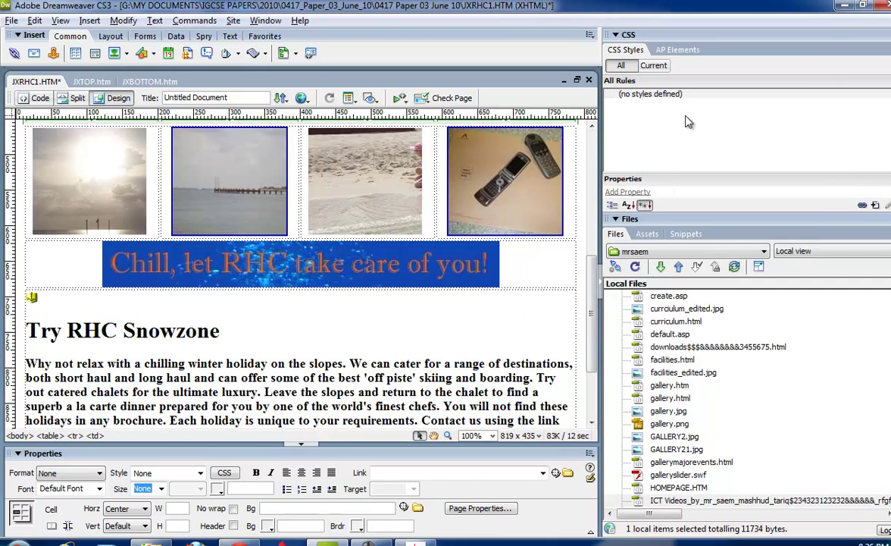
pyautogui.click(862, 205)
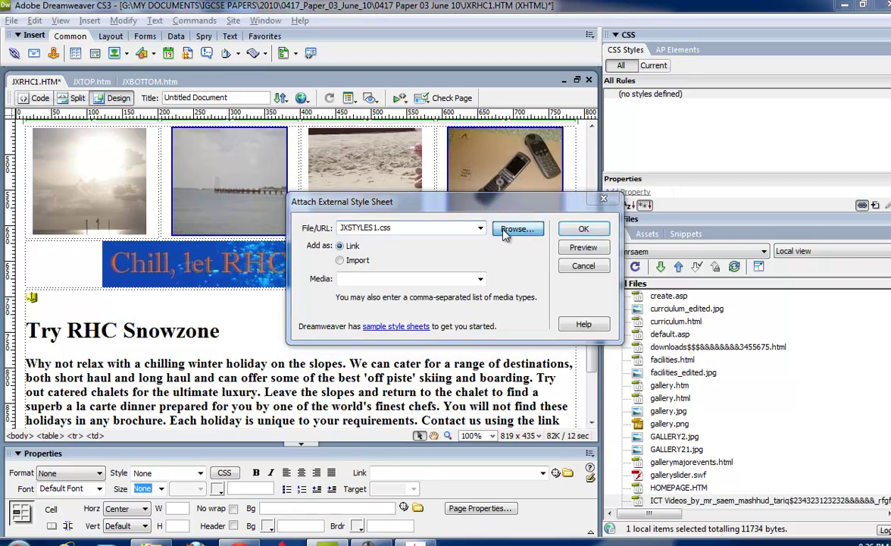
pyautogui.click(464, 228)
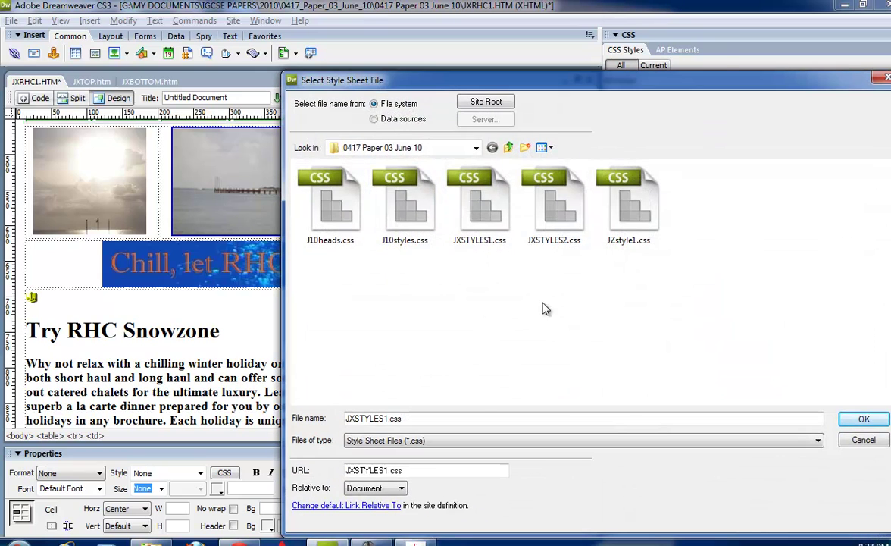
pyautogui.press('Return')
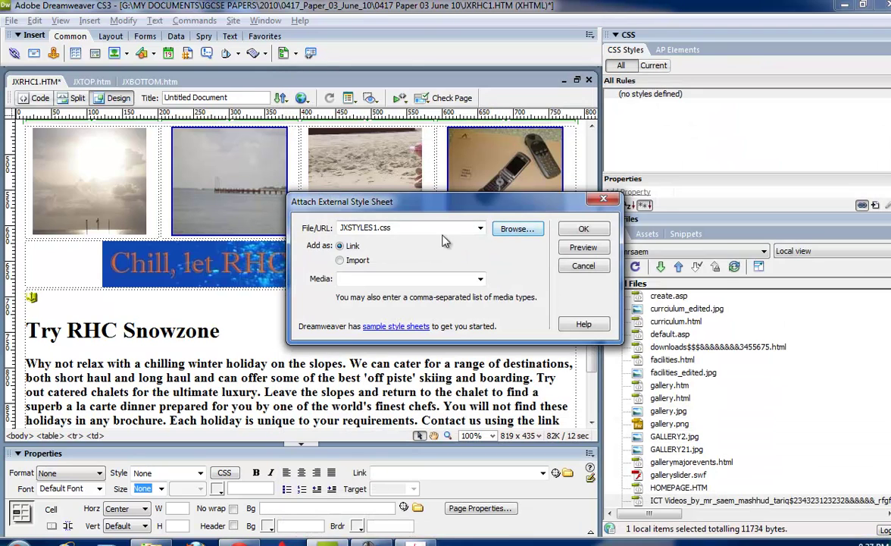
pyautogui.doubleClick(443, 233)
pyautogui.click(374, 229)
pyautogui.press('BackSpace')
pyautogui.write('2')
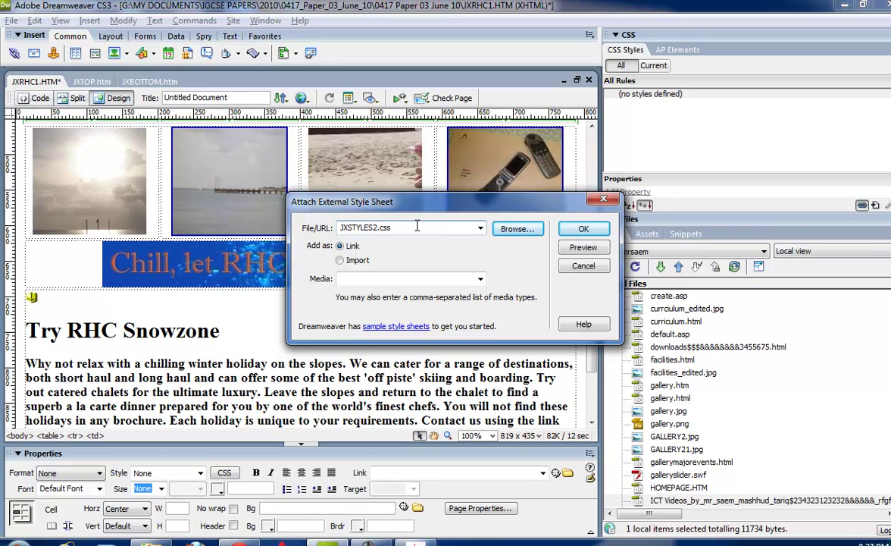
pyautogui.click(581, 228)
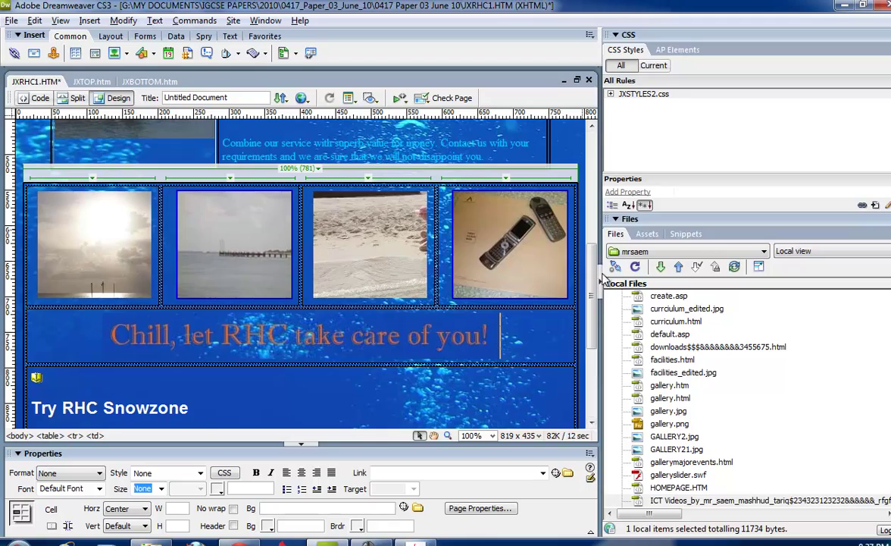
# Collapse the right-hand panels and scroll through the restyled page.
pyautogui.click(602, 277)
pyautogui.scroll(5, 688, 326)
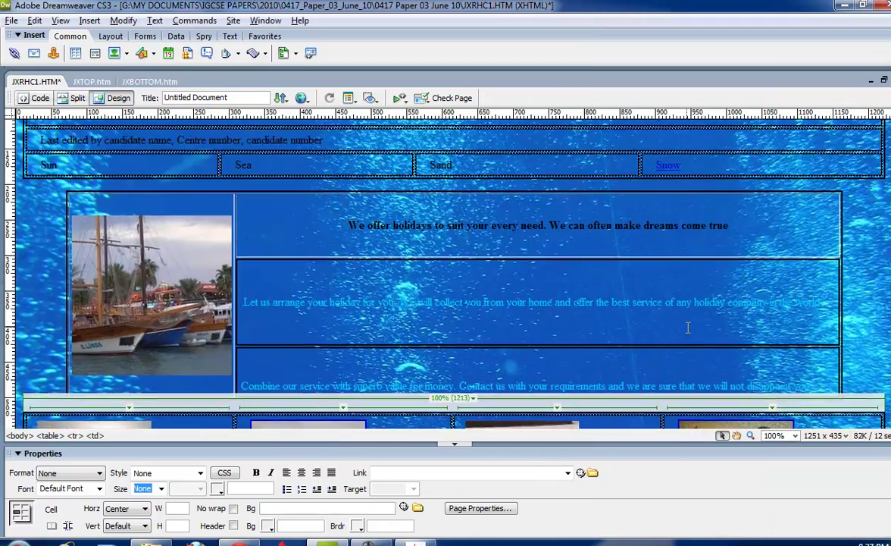
pyautogui.scroll(1, 651, 321)
pyautogui.scroll(-15, 651, 321)
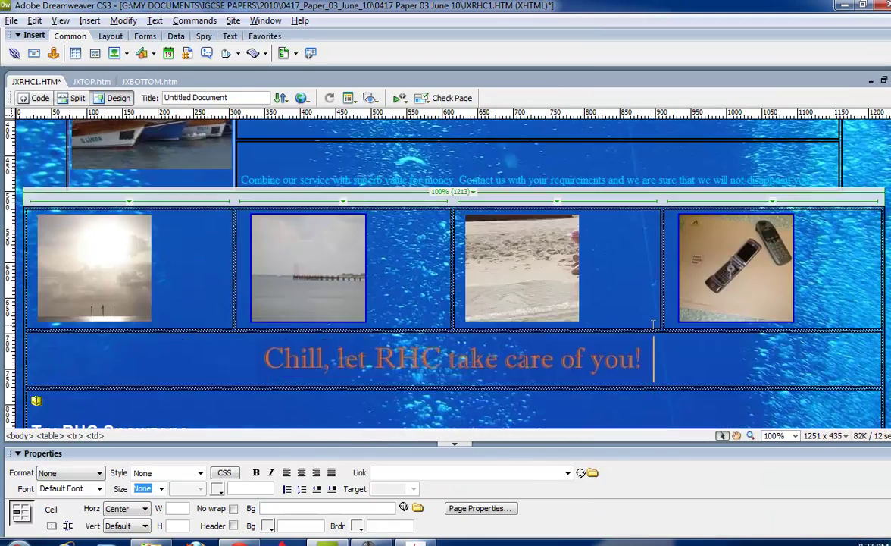
# Look up the new file name JXRHC2.HTM in item 26 of the exam paper.
pyautogui.hotkey('alt', 'Tab')
pyautogui.moveTo(142, 179); pyautogui.dragTo(341, 181)
pyautogui.moveTo(413, 178); pyautogui.dragTo(176, 178)
pyautogui.moveTo(310, 179); pyautogui.dragTo(414, 177)
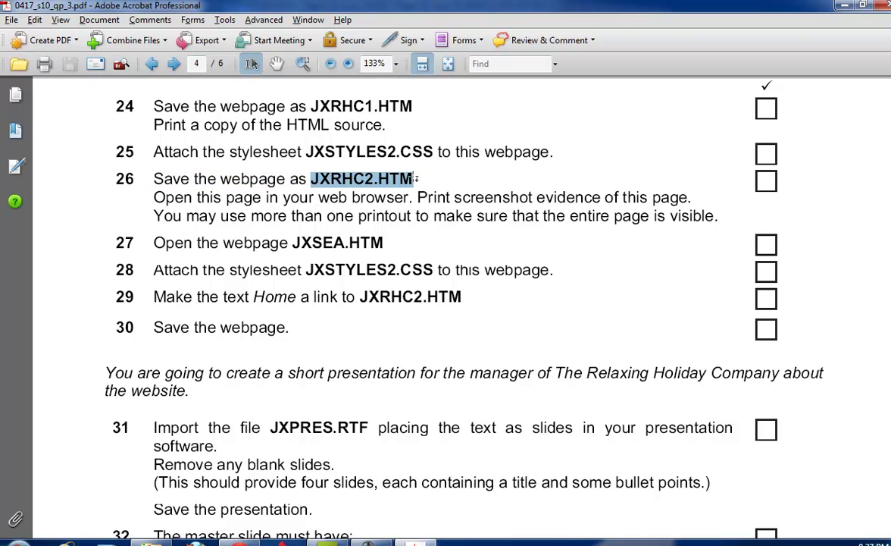
pyautogui.hotkey('alt', 'Tab')
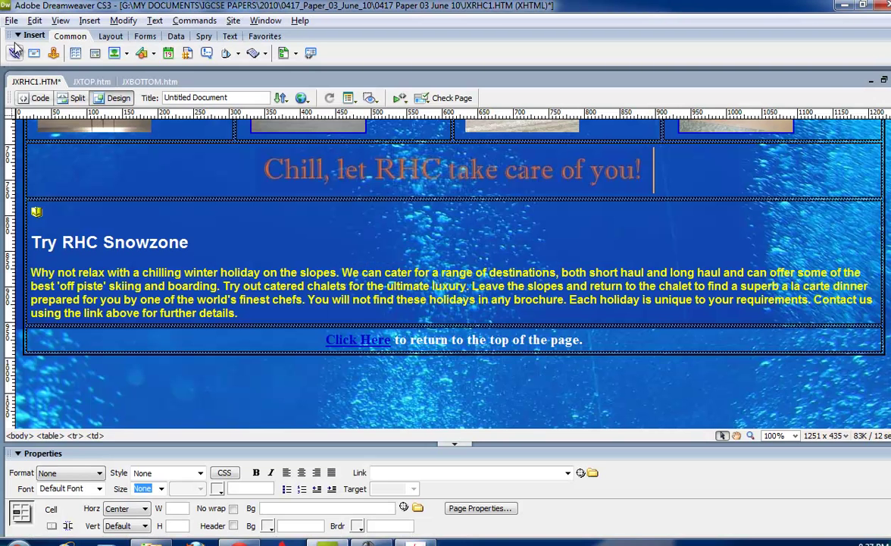
pyautogui.click(11, 21)
# Save the restyled page under the new name JXRHC2.HTM.
pyautogui.click(44, 166)
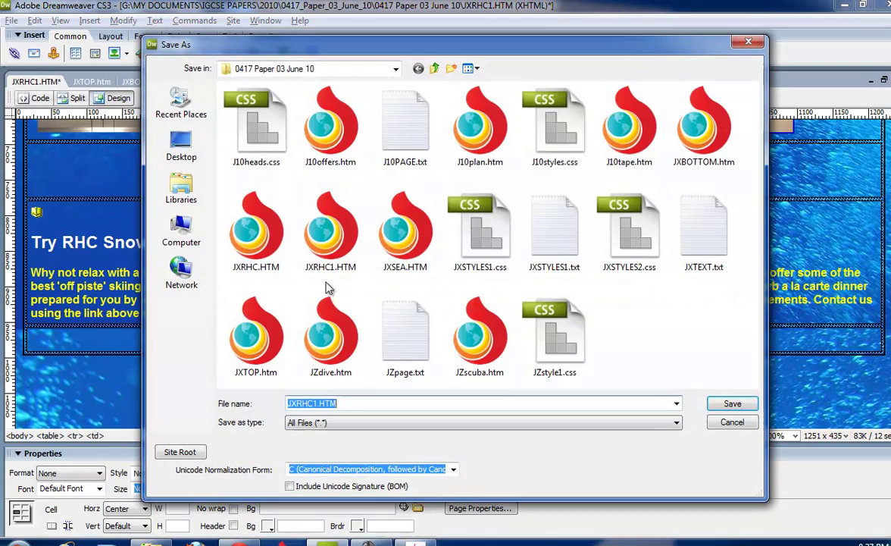
pyautogui.hotkey('ctrl', 'v')
pyautogui.click(729, 404)
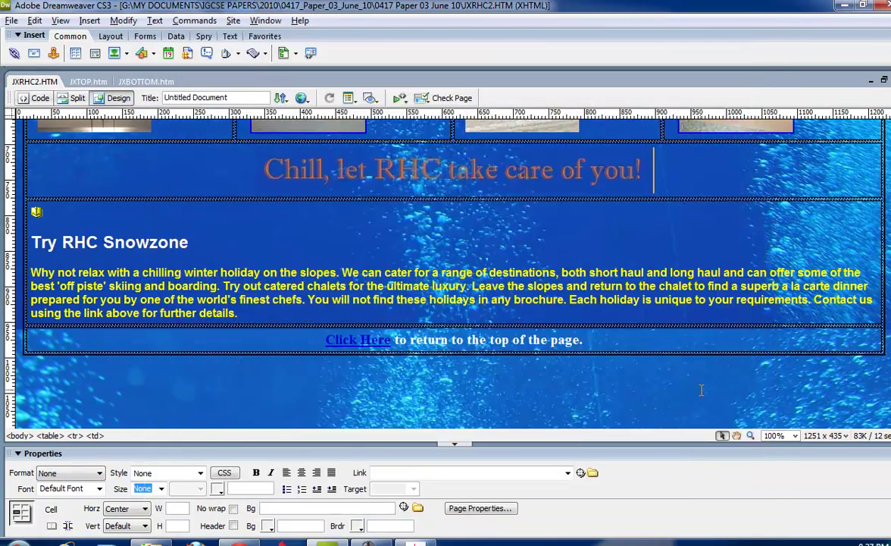
# Check the browser-preview instruction in item 26, then preview JXRHC2.HTM in the browser with F12.
pyautogui.hotkey('alt', 'Tab')
pyautogui.moveTo(210, 124); pyautogui.dragTo(404, 127)
pyautogui.moveTo(156, 198); pyautogui.dragTo(489, 206)
pyautogui.hotkey('alt', 'Tab')
pyautogui.click(11, 20)
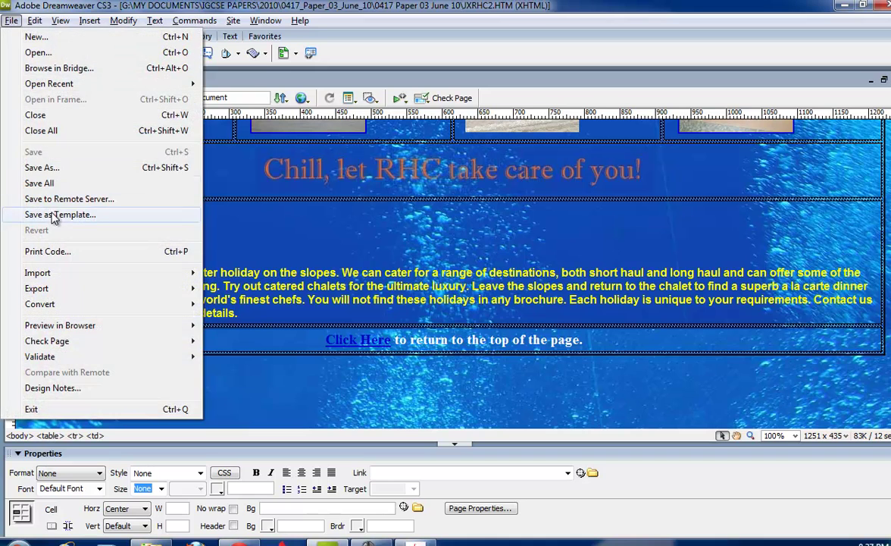
pyautogui.click(408, 245)
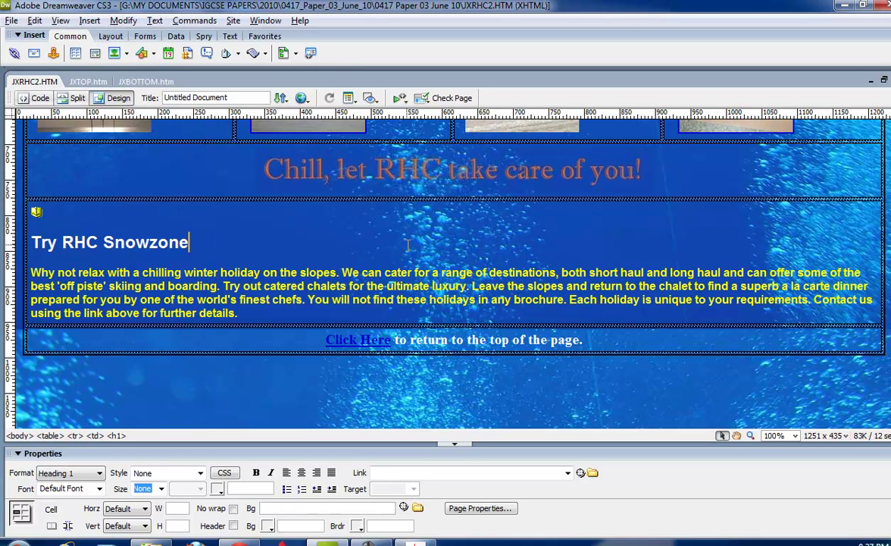
pyautogui.press('F12')
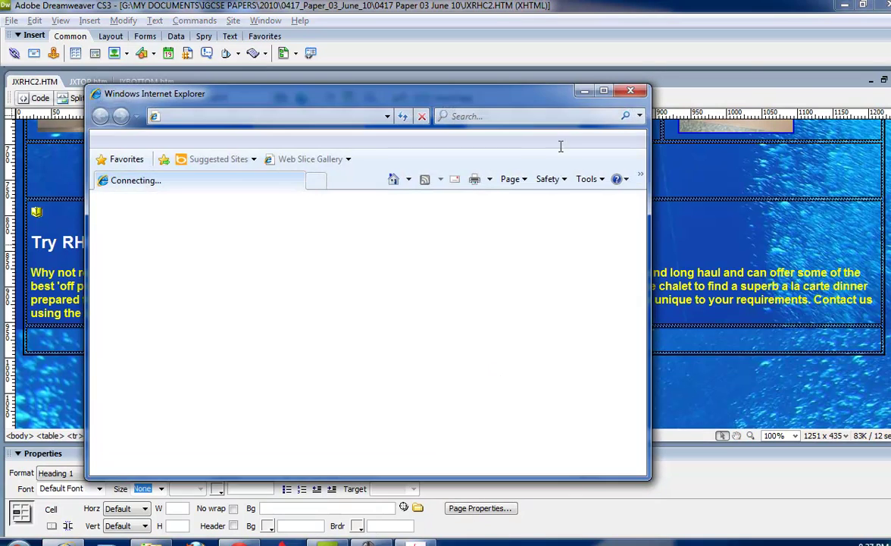
# Maximize and scroll through the JXRHC2.HTM preview, dismiss the welcome prompt, then close Internet Explorer.
pyautogui.click(602, 91)
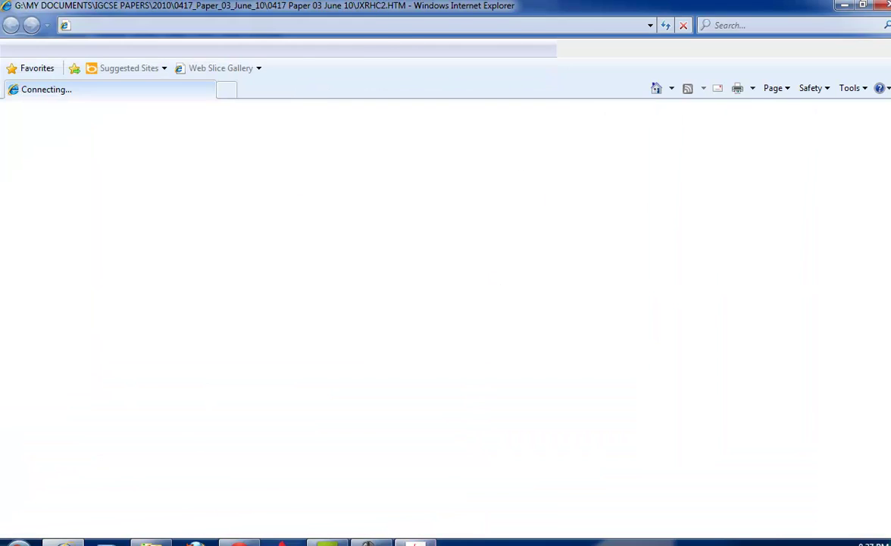
pyautogui.click(414, 541)
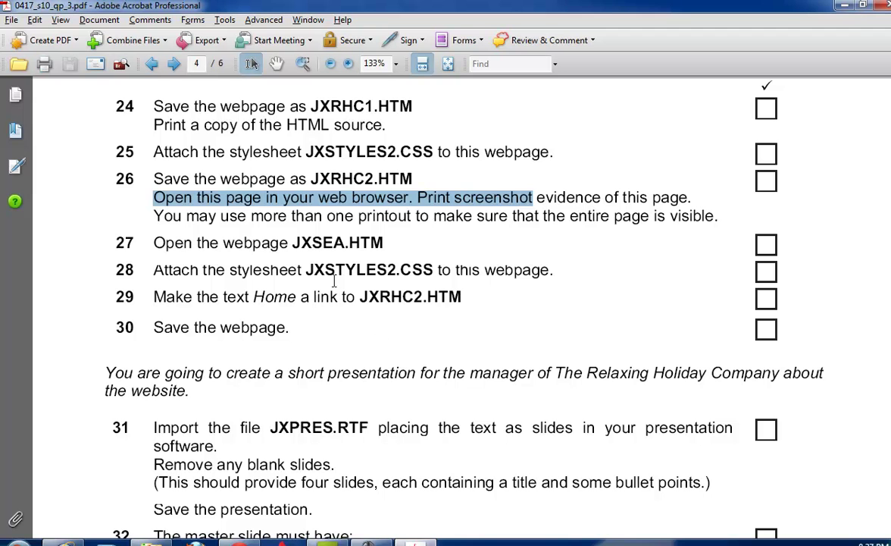
pyautogui.moveTo(155, 215); pyautogui.dragTo(610, 214)
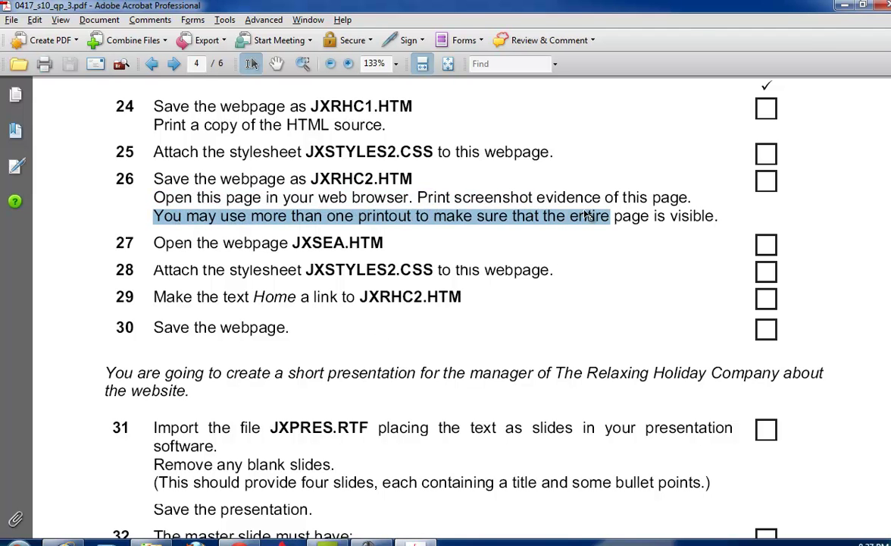
pyautogui.hotkey('alt', 'Tab')
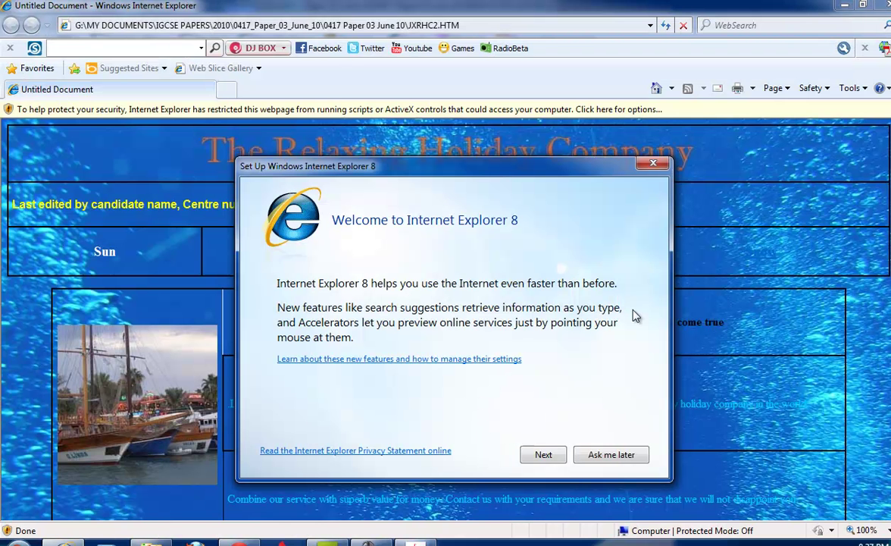
pyautogui.click(645, 167)
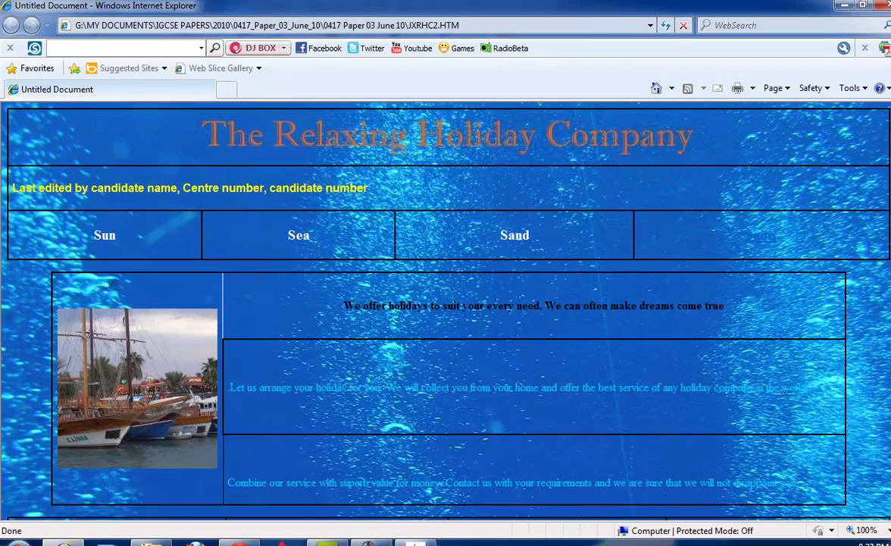
pyautogui.scroll(-5, 727, 230)
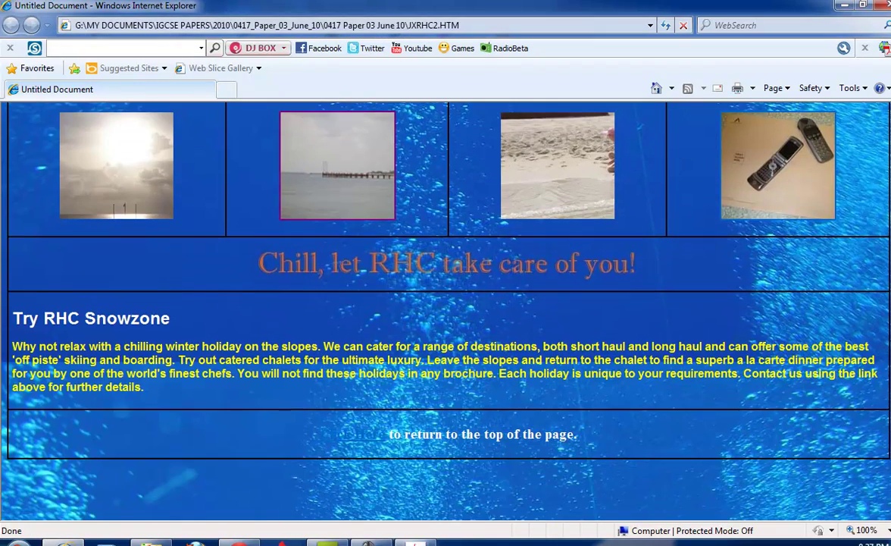
pyautogui.click(883, 5)
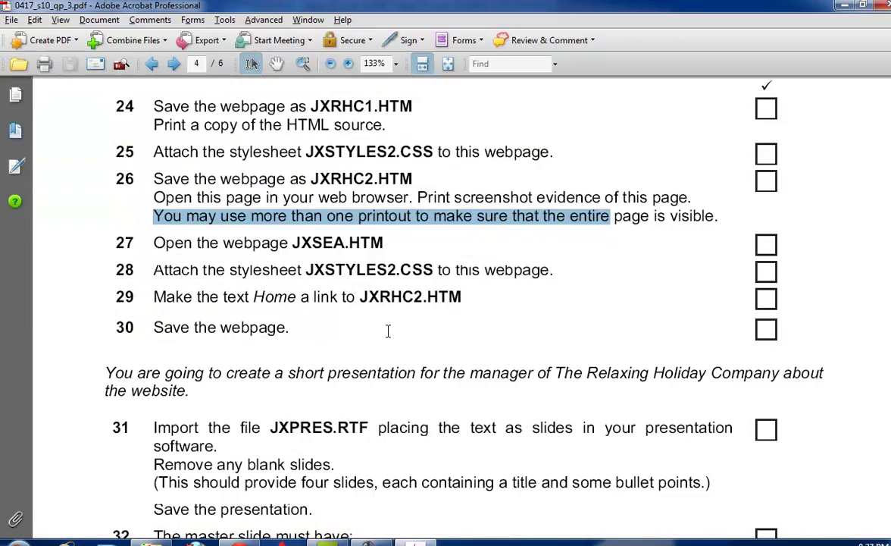
# Mark the stylesheet and Home link instructions in items 28–29 and scroll on to the presentation tasks.
pyautogui.click(366, 541)
pyautogui.hotkey('alt', 'Tab')
pyautogui.scroll(-2, 370, 407)
pyautogui.moveTo(201, 201); pyautogui.dragTo(447, 202)
pyautogui.moveTo(197, 228); pyautogui.dragTo(352, 239)
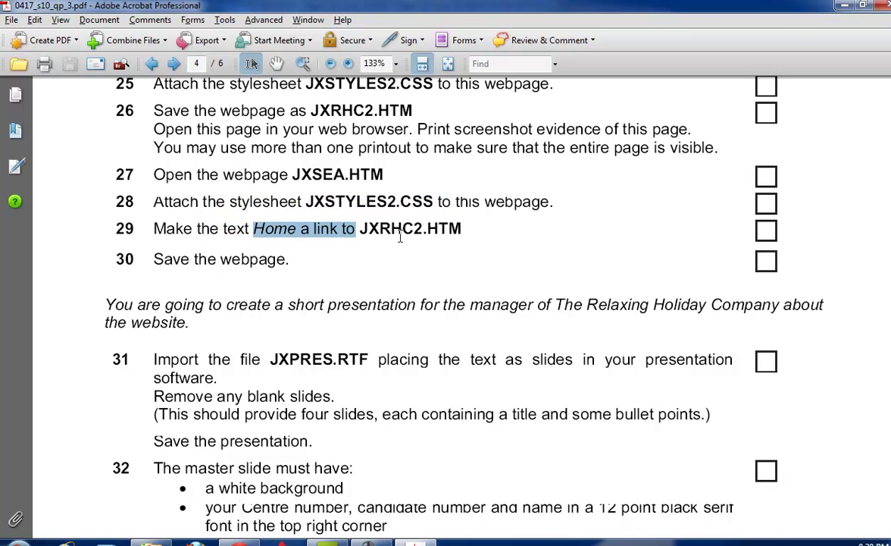
pyautogui.scroll(-5, 400, 236)
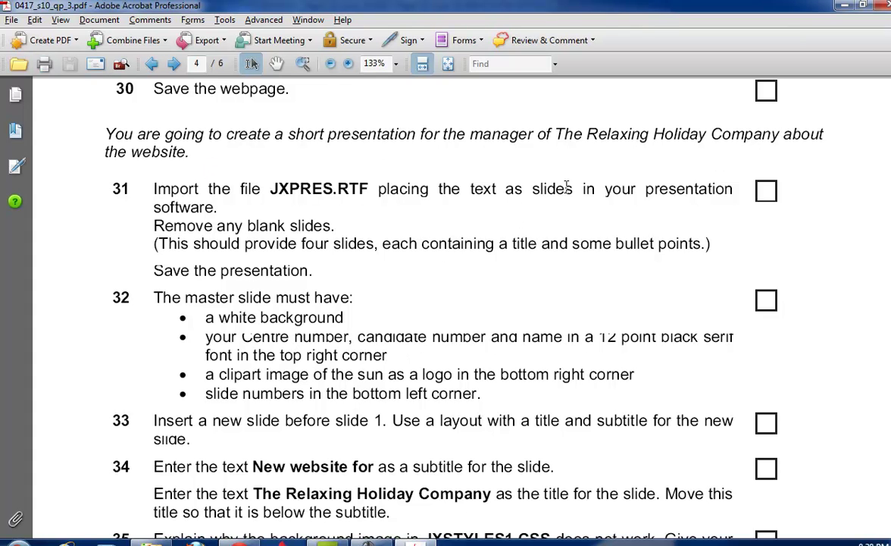
# Launch PowerPoint, dismiss the activation warning, and copy the exam folder's path.
pyautogui.click(18, 539)
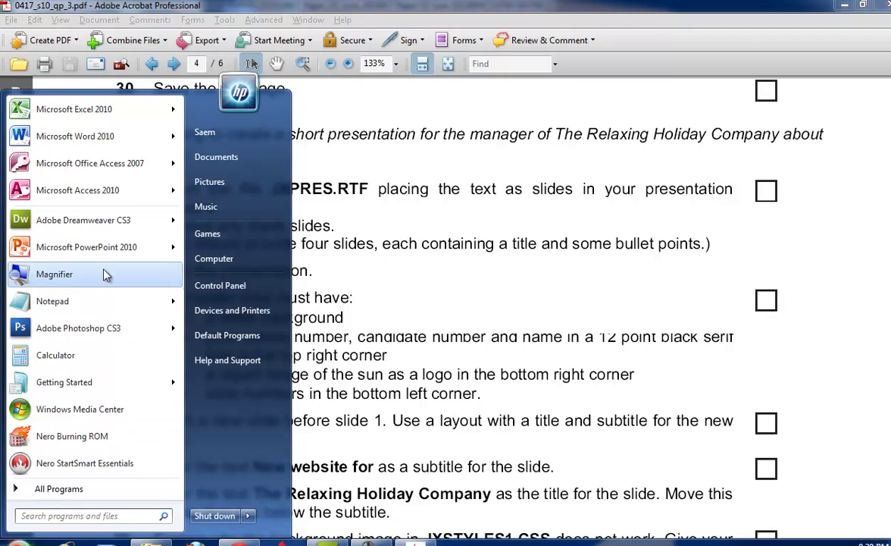
pyautogui.click(94, 246)
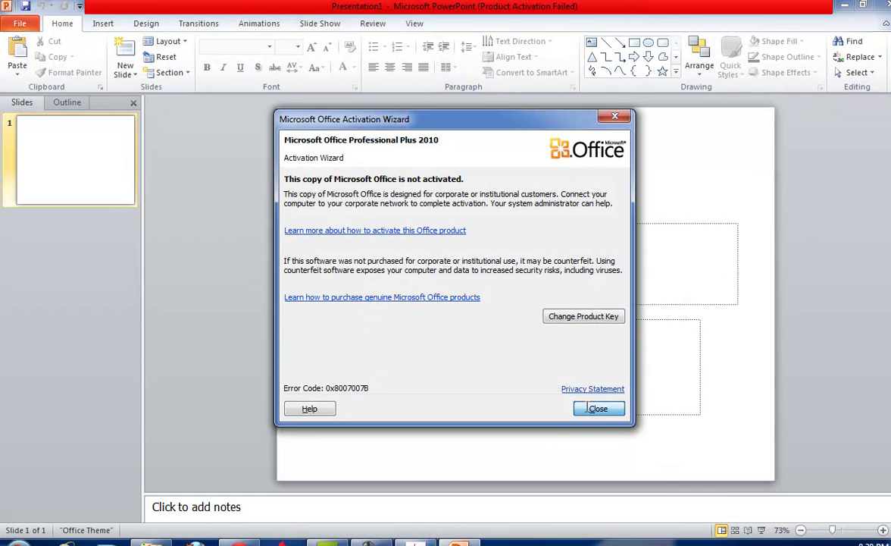
pyautogui.click(592, 408)
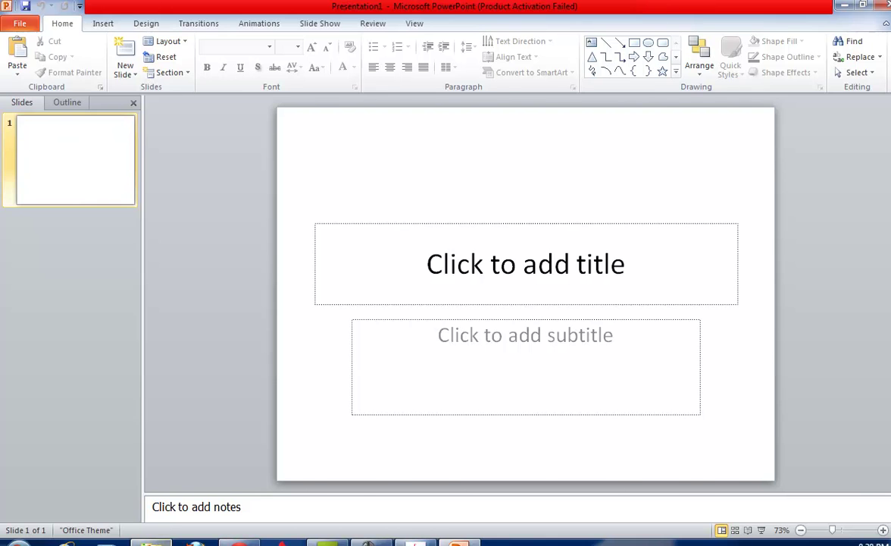
pyautogui.hotkey('alt', 'Tab')
pyautogui.click(607, 25)
pyautogui.hotkey('ctrl', 'c')
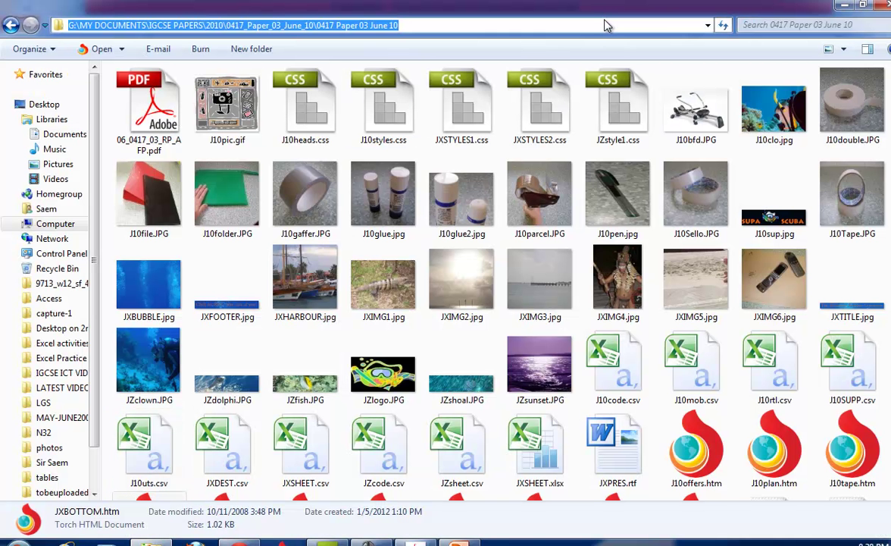
pyautogui.hotkey('alt', 'Tab')
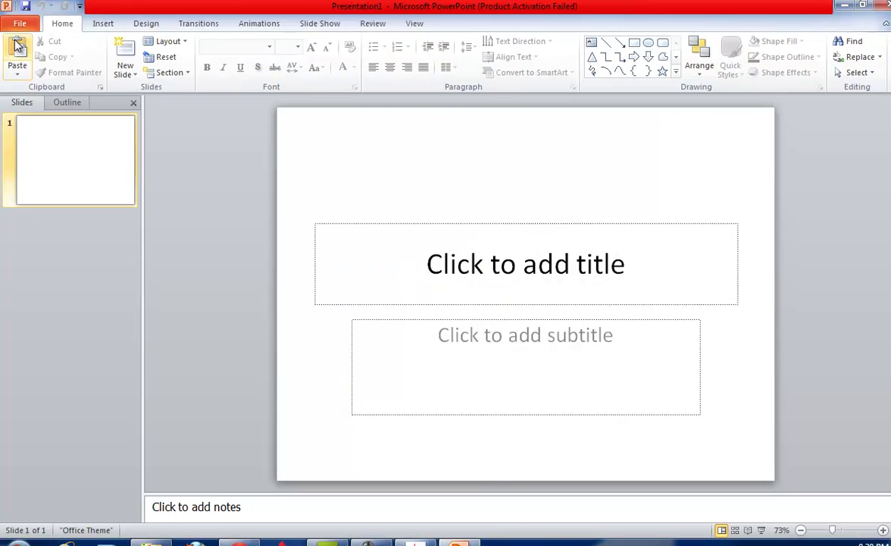
# Open JXPRES.rtf from the exam folder as slides, showing All Files in the Open dialog.
pyautogui.click(20, 23)
pyautogui.click(34, 85)
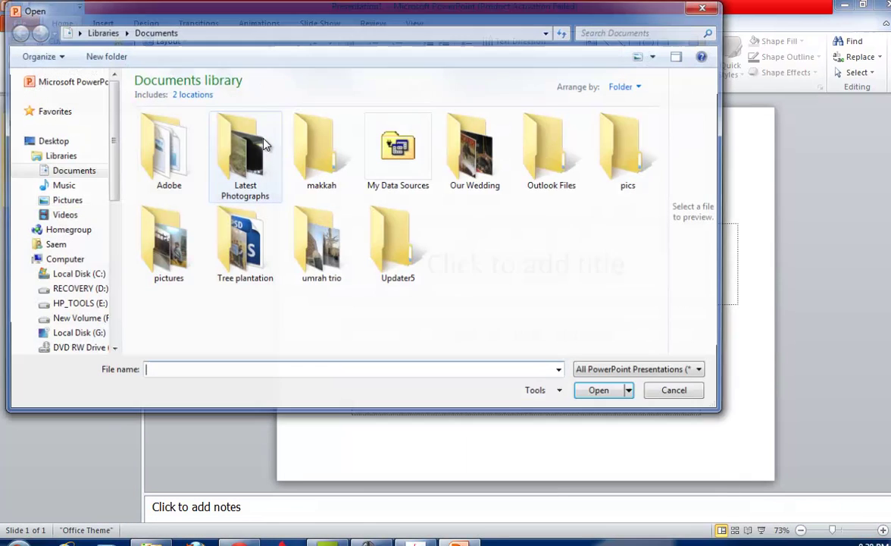
pyautogui.click(227, 31)
pyautogui.hotkey('ctrl', 'v')
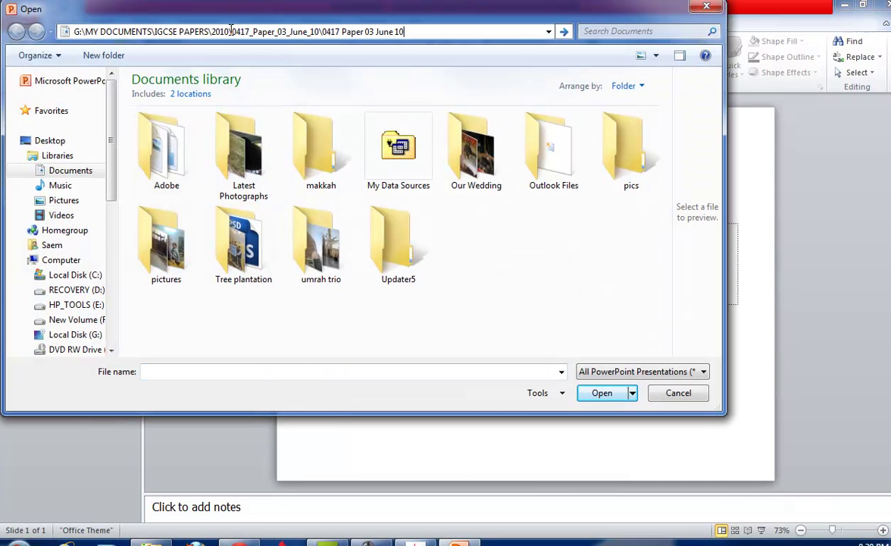
pyautogui.press('Return')
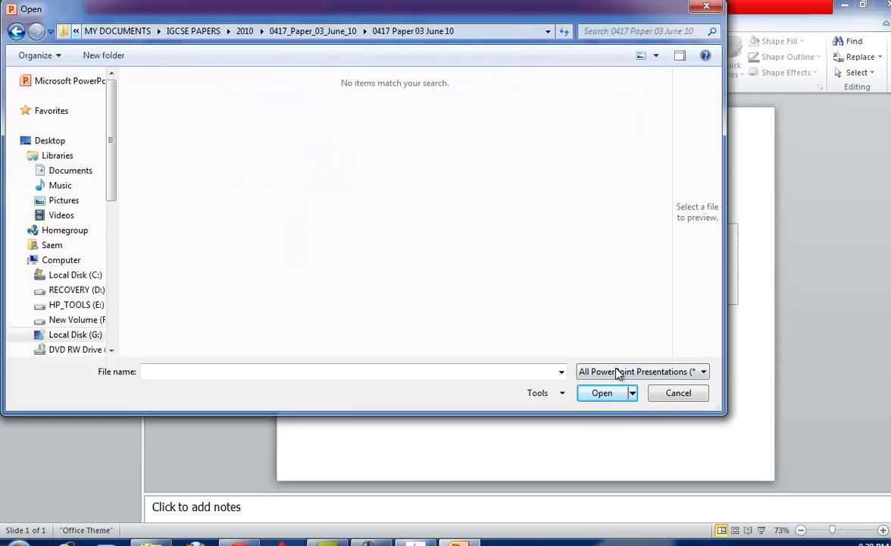
pyautogui.click(621, 371)
pyautogui.click(618, 386)
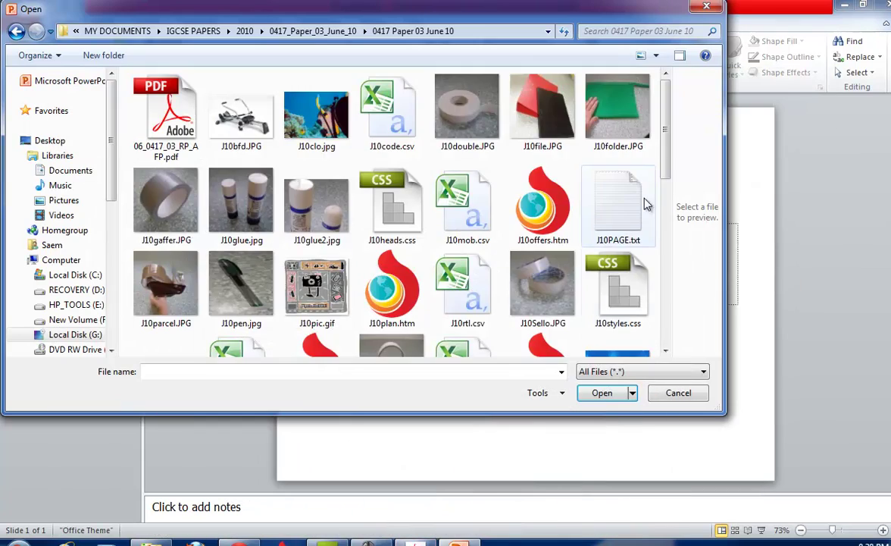
pyautogui.scroll(-5, 546, 151)
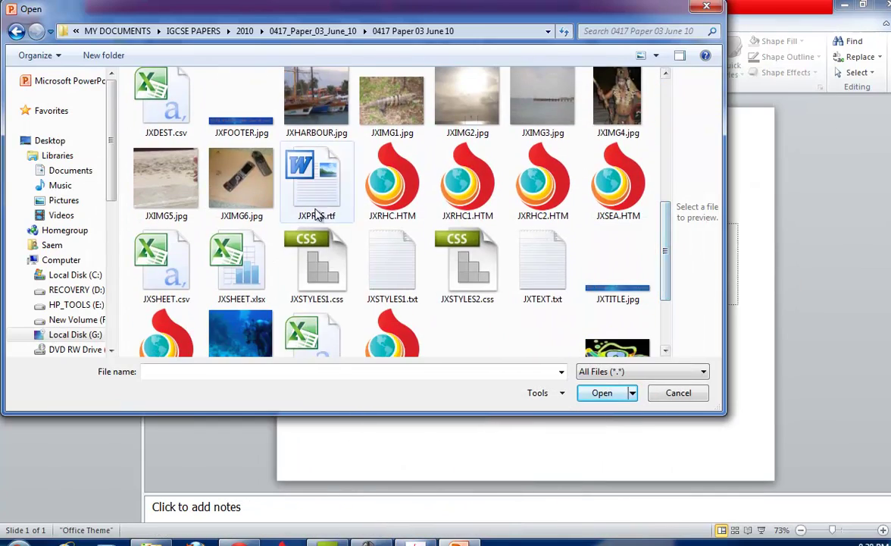
pyautogui.doubleClick(307, 193)
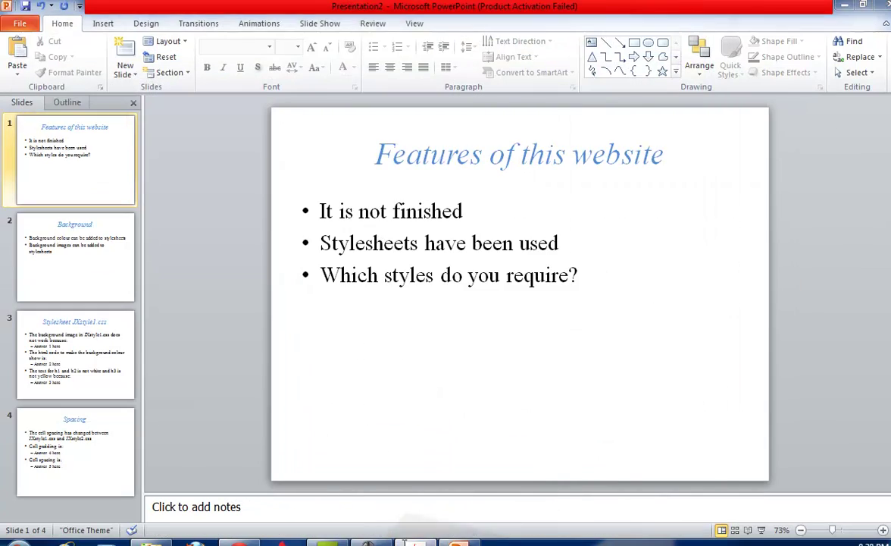
# Read task 32's master slide requirements and switch the presentation to Slide Master view.
pyautogui.click(415, 540)
pyautogui.scroll(-3, 356, 298)
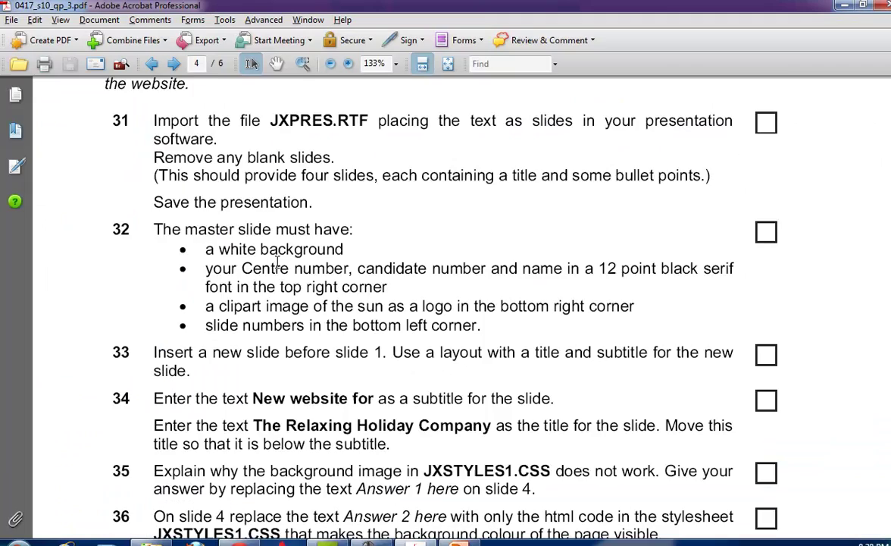
pyautogui.scroll(-3, 275, 258)
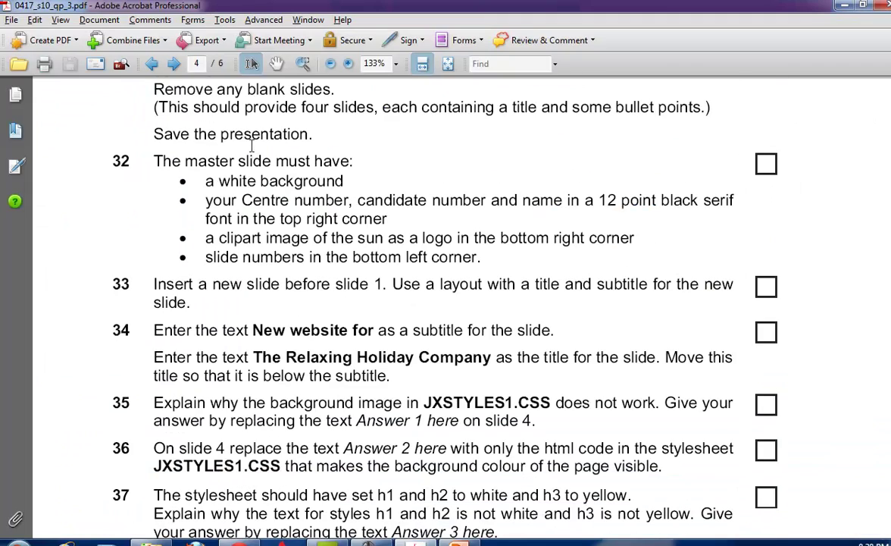
pyautogui.hotkey('alt', 'Tab')
pyautogui.click(420, 25)
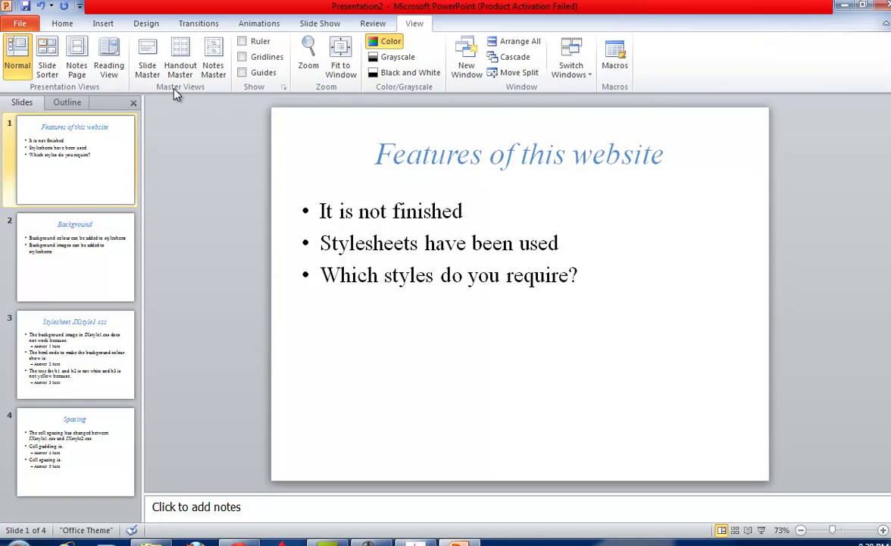
pyautogui.click(146, 75)
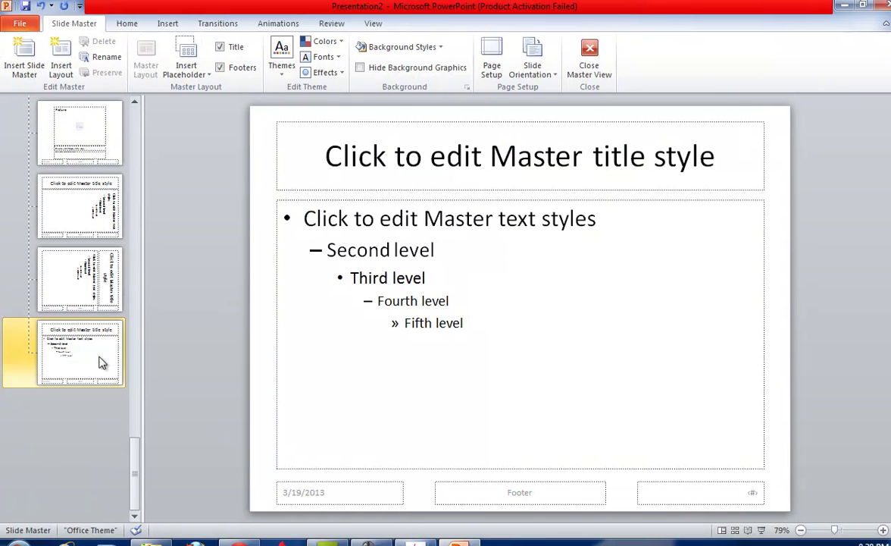
pyautogui.hotkey('alt', 'Tab')
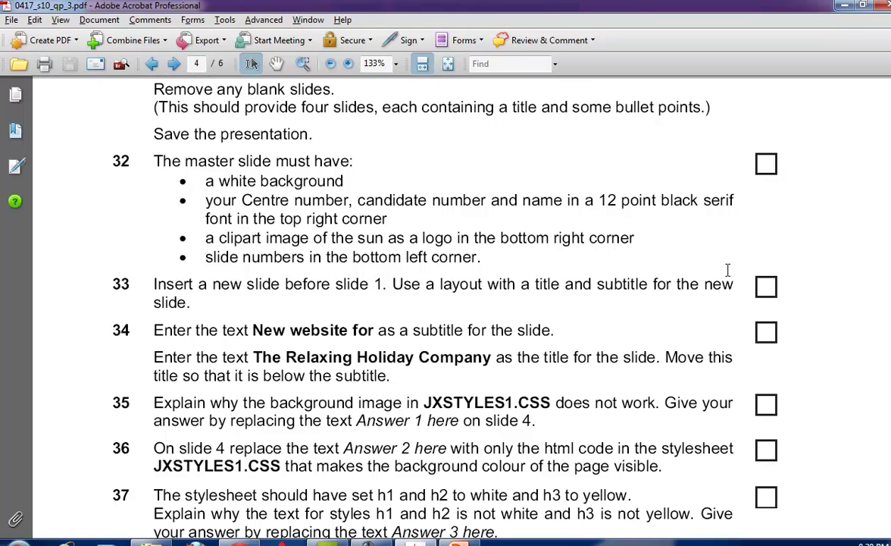
pyautogui.hotkey('alt', 'Tab')
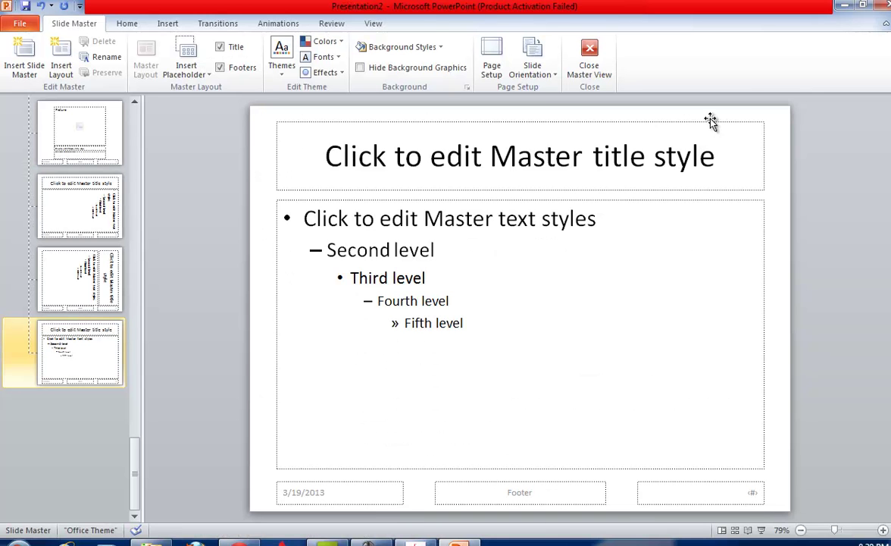
# Nudge the master title down and add a top-right text box reading 'name/center n'.
pyautogui.click(520, 198)
pyautogui.moveTo(520, 200)
pyautogui.mouseDown()
pyautogui.moveTo(519, 213)
pyautogui.moveTo(527, 210)
pyautogui.mouseUp()
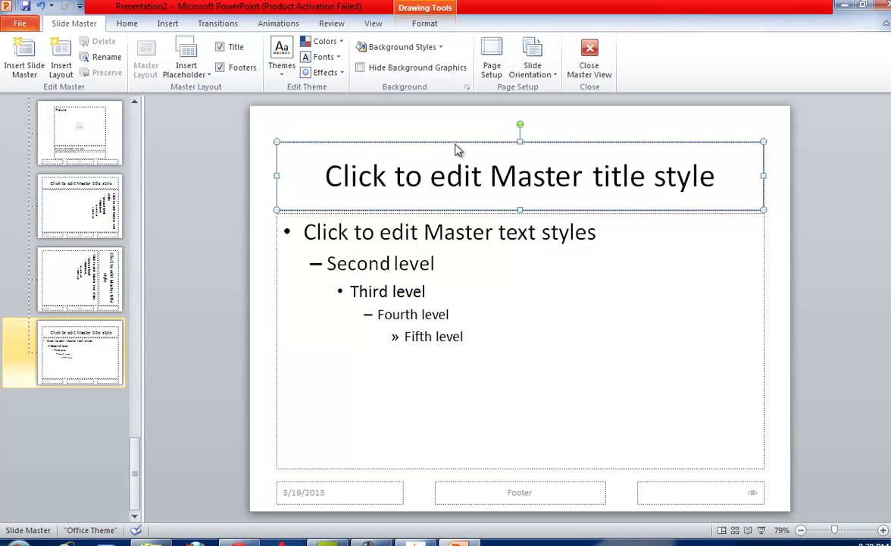
pyautogui.click(120, 24)
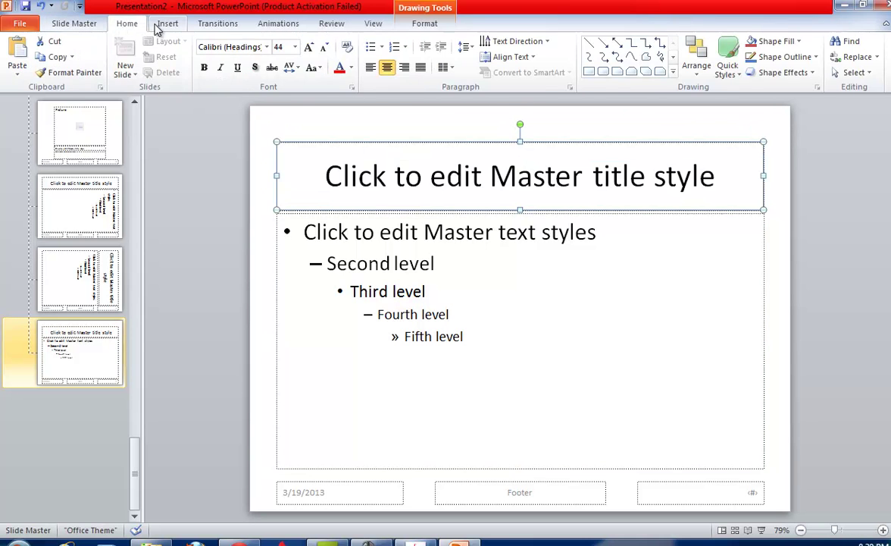
pyautogui.click(157, 25)
pyautogui.click(191, 101)
pyautogui.moveTo(574, 110); pyautogui.dragTo(791, 133)
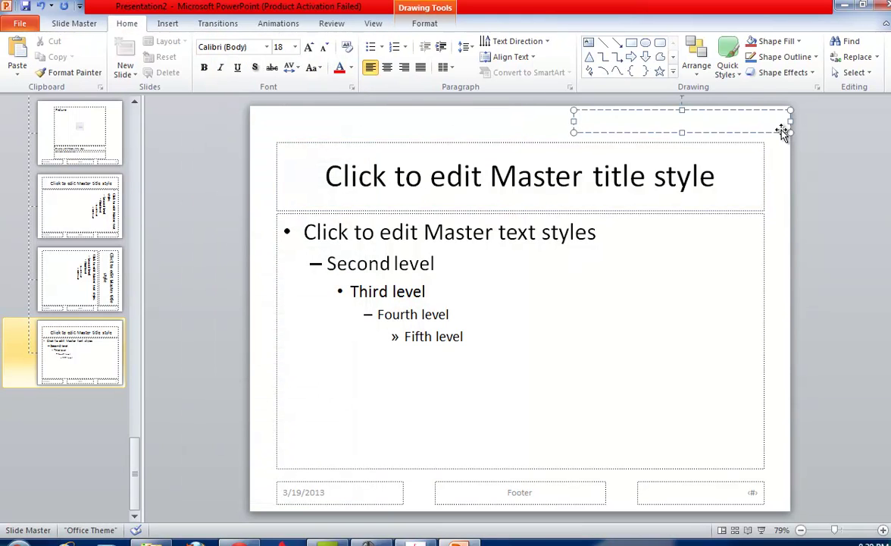
pyautogui.write('name/center')
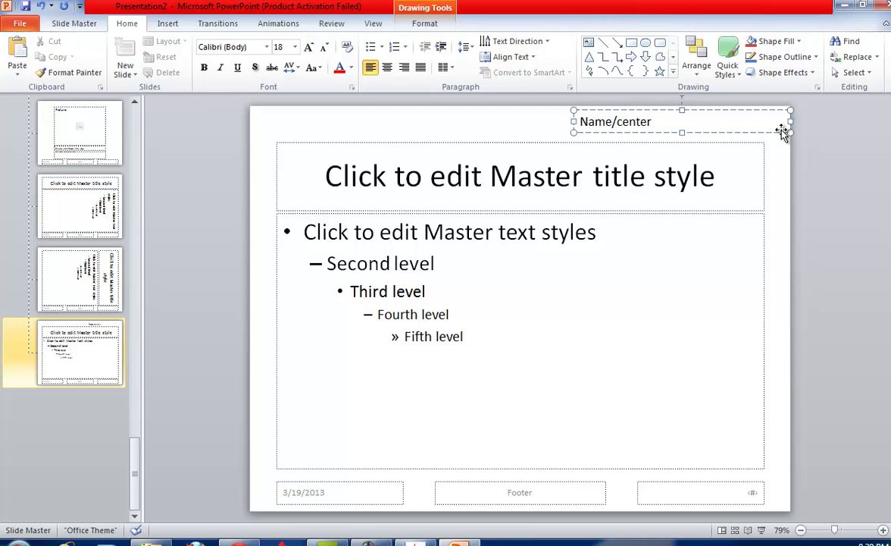
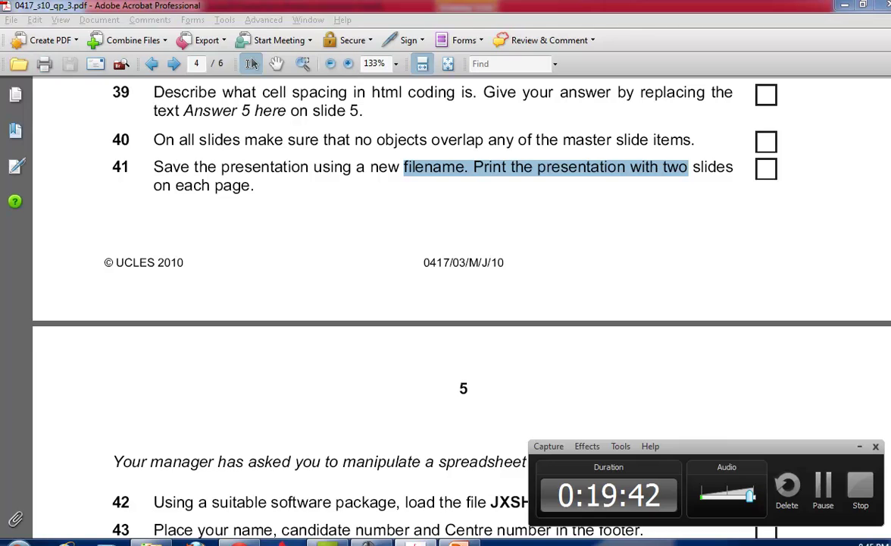
# Set the print layout to Handouts with 2 slides per page, printing all slides.
pyautogui.click(23, 24)
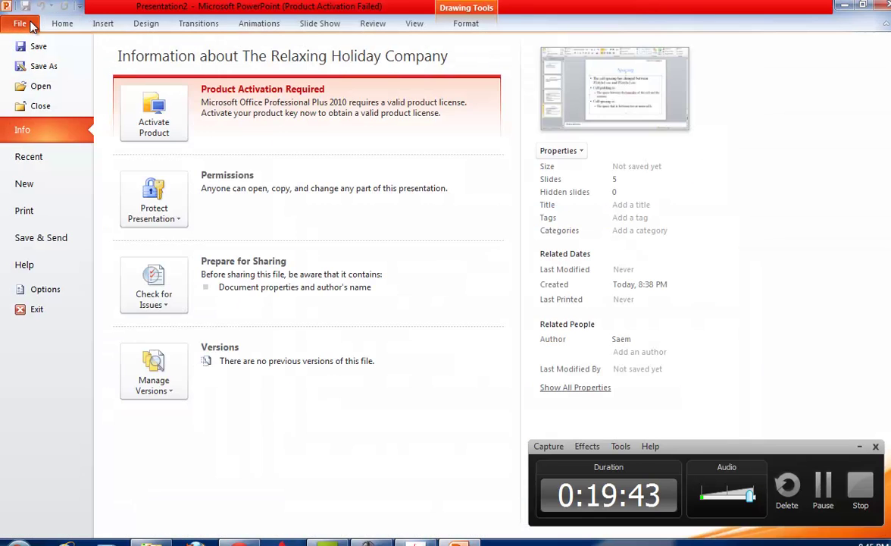
pyautogui.click(47, 216)
pyautogui.click(219, 227)
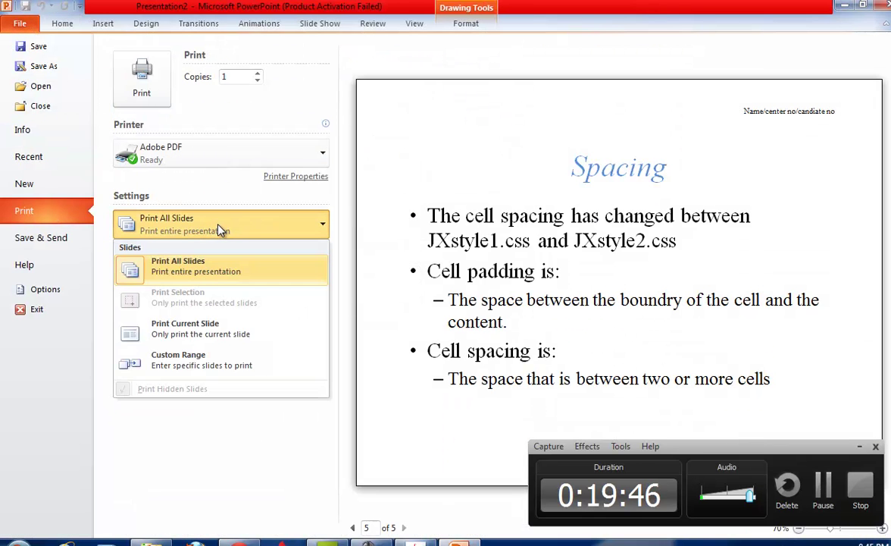
pyautogui.click(219, 229)
pyautogui.click(225, 277)
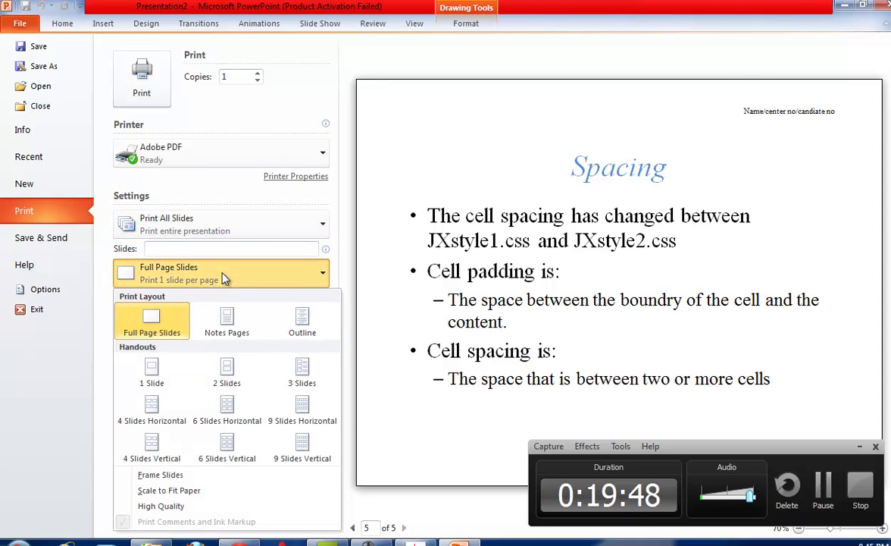
pyautogui.click(227, 371)
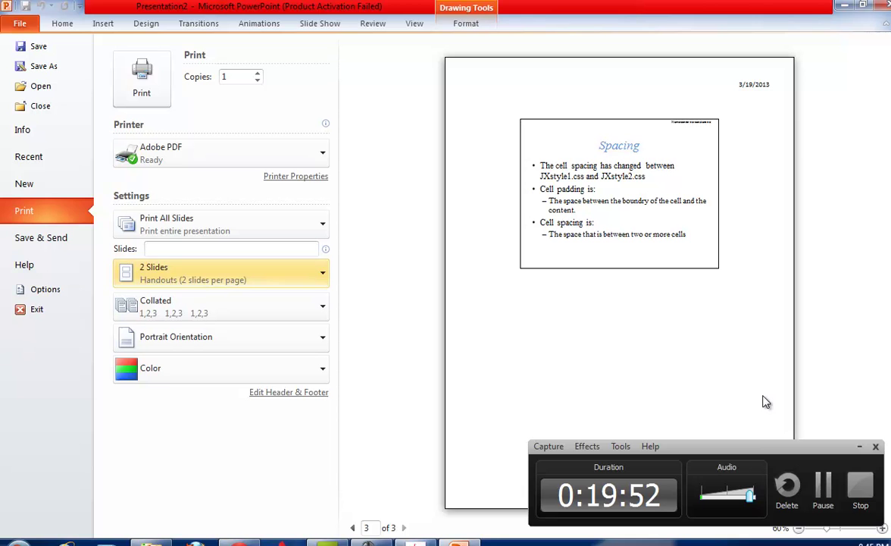
pyautogui.scroll(2, 619, 280)
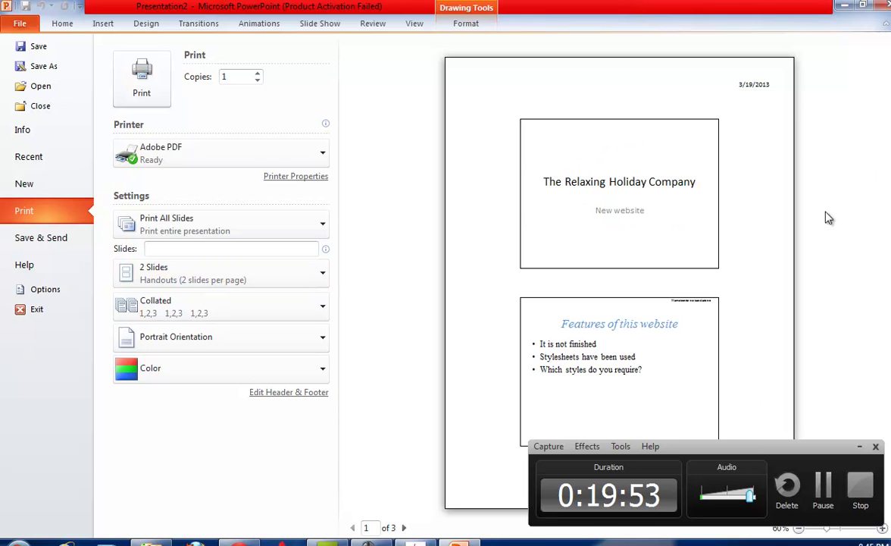
# Return to the exam paper and scroll down to question 42.
pyautogui.hotkey('alt', 'Tab')
pyautogui.scroll(-3, 379, 352)
pyautogui.scroll(3, 376, 347)
pyautogui.scroll(-3, 532, 267)
pyautogui.scroll(-3, 531, 267)
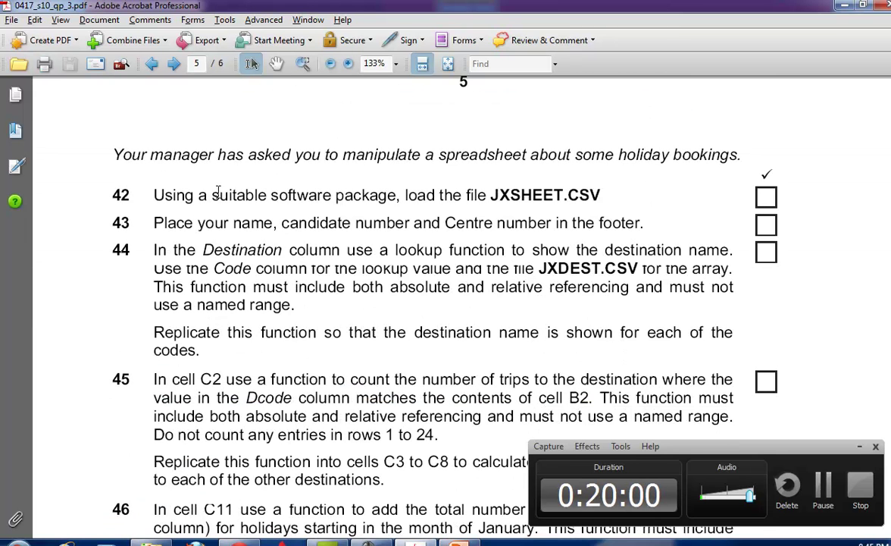
# Open JXSHEET.csv in Excel from the 0417 Paper 03 June 10 exam folder.
pyautogui.scroll(-1, 448, 209)
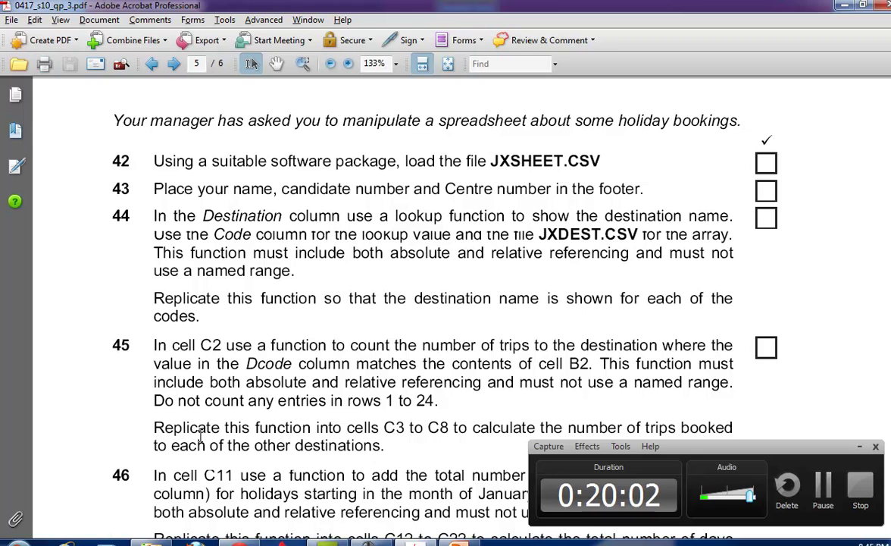
pyautogui.click(152, 540)
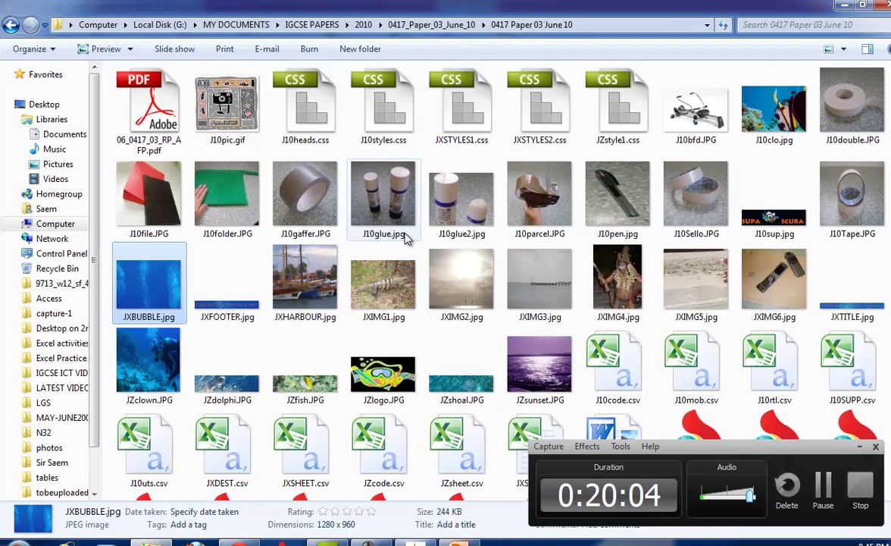
pyautogui.scroll(-2, 485, 273)
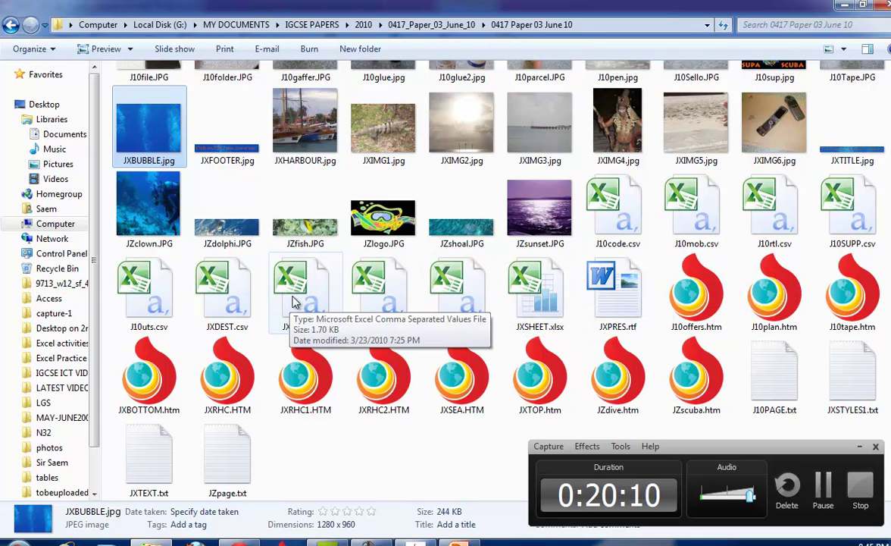
pyautogui.click(534, 271)
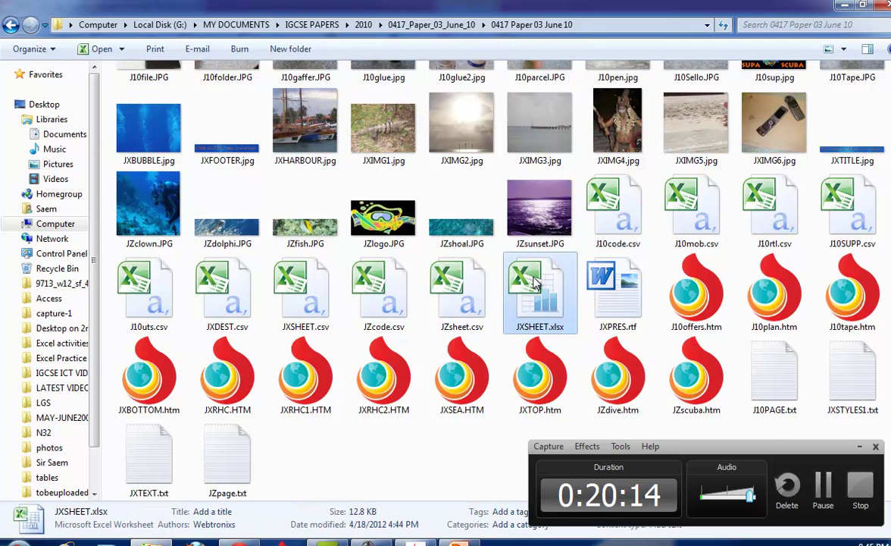
pyautogui.doubleClick(312, 299)
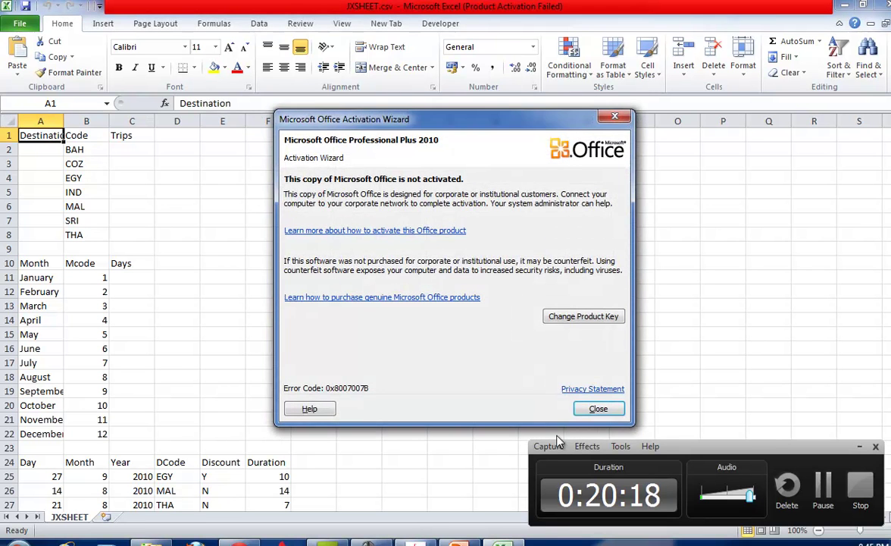
# Dismiss the activation warning and autofit every JXSHEET column to its contents.
pyautogui.click(596, 409)
pyautogui.click(9, 122)
pyautogui.moveTo(64, 121); pyautogui.dragTo(64, 121)
pyautogui.doubleClick(63, 122)
pyautogui.hotkey('alt', 'Tab')
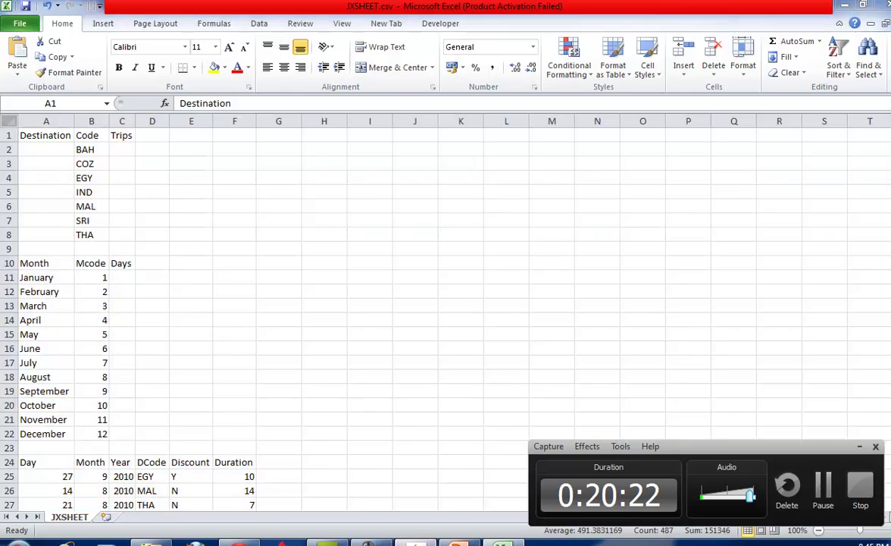
pyautogui.scroll(-1, 437, 326)
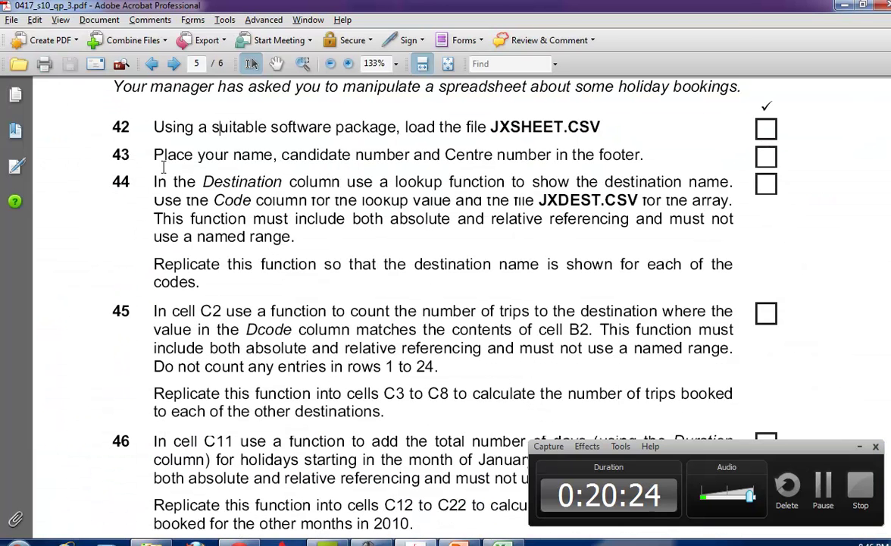
pyautogui.hotkey('alt', 'Tab')
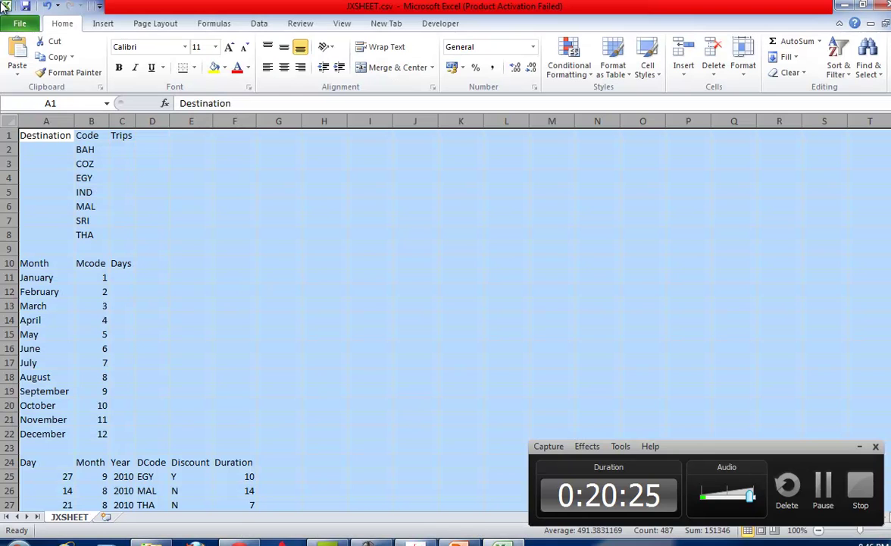
# Add a custom page header reading name, center no and candidate no across the sections.
pyautogui.click(18, 23)
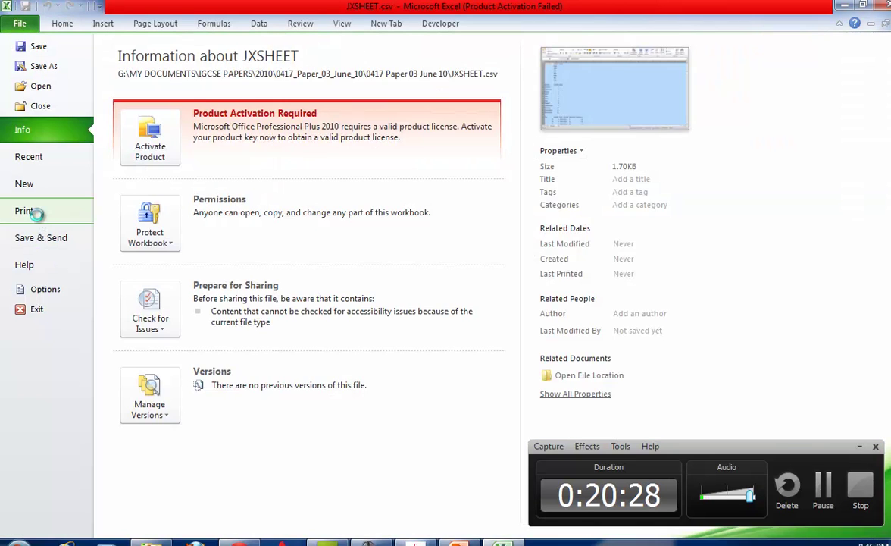
pyautogui.click(31, 211)
pyautogui.click(305, 423)
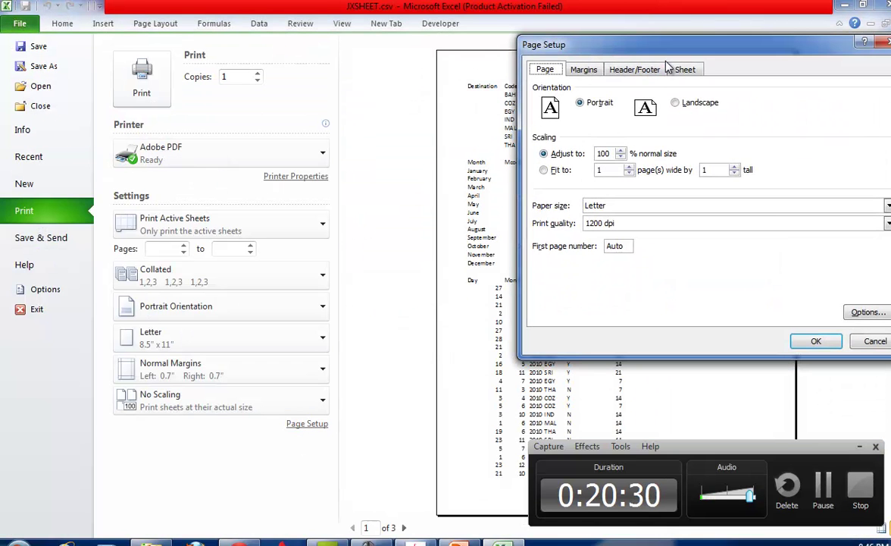
pyautogui.click(635, 70)
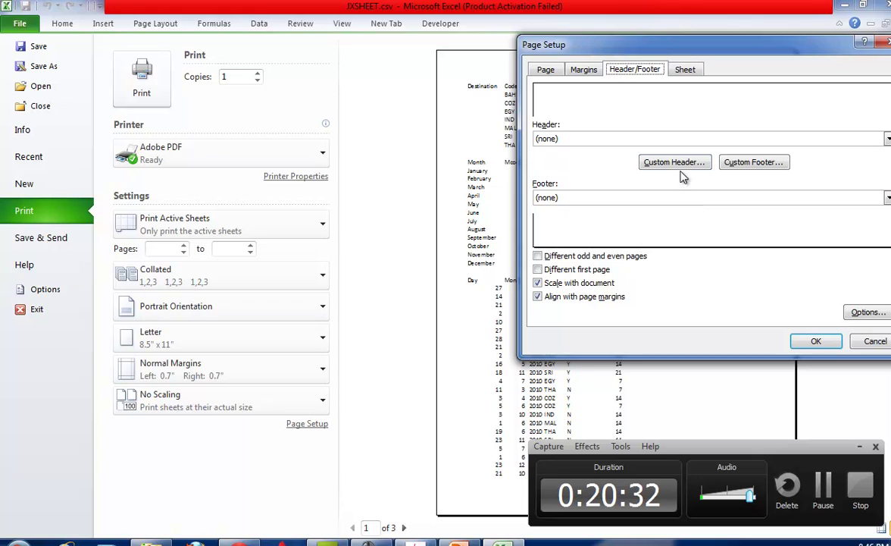
pyautogui.click(673, 162)
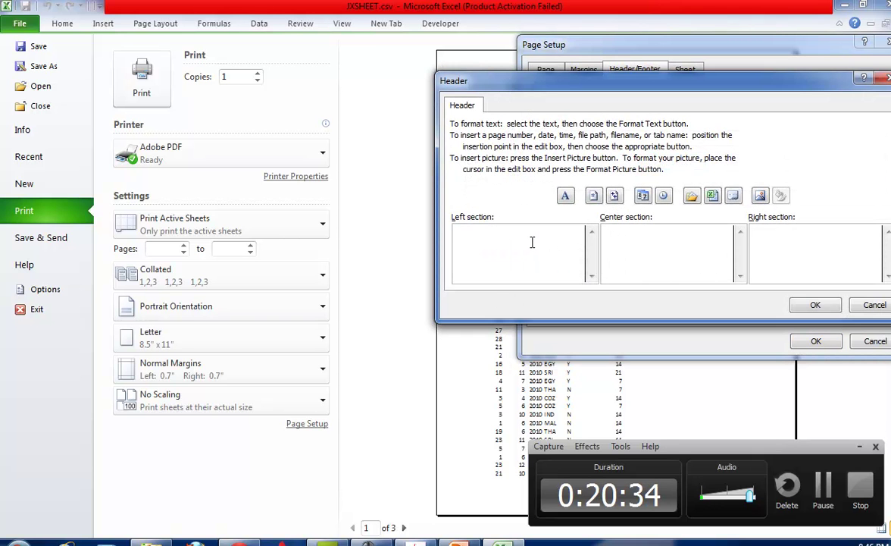
pyautogui.press('Tab')
pyautogui.write('center ')
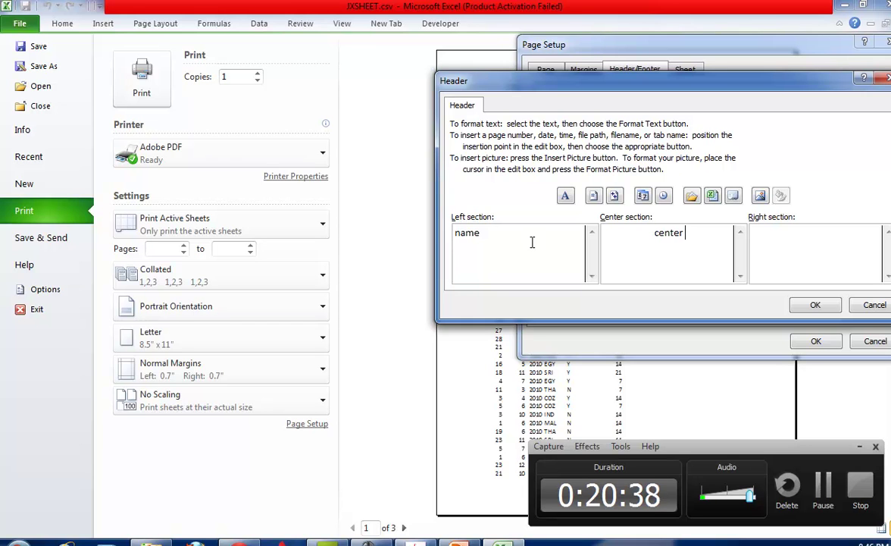
pyautogui.write('no')
pyautogui.write('candidate')
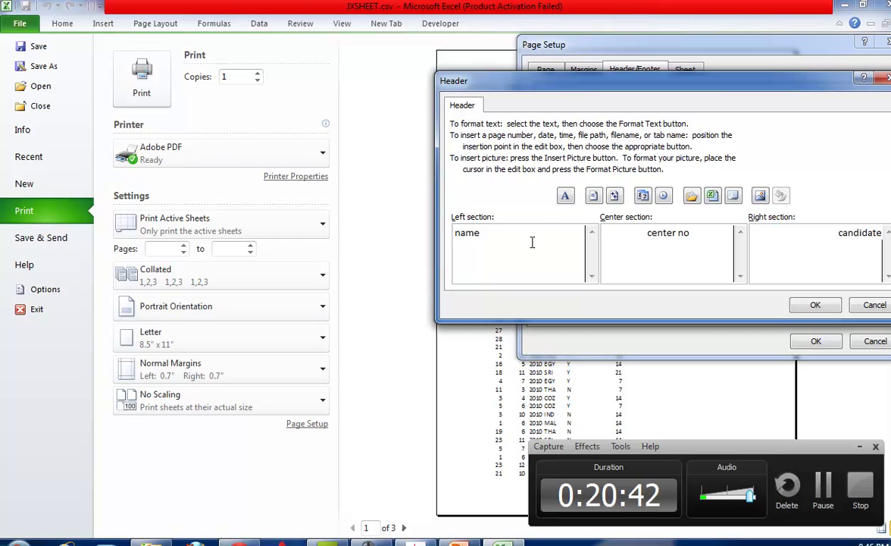
pyautogui.write(' no')
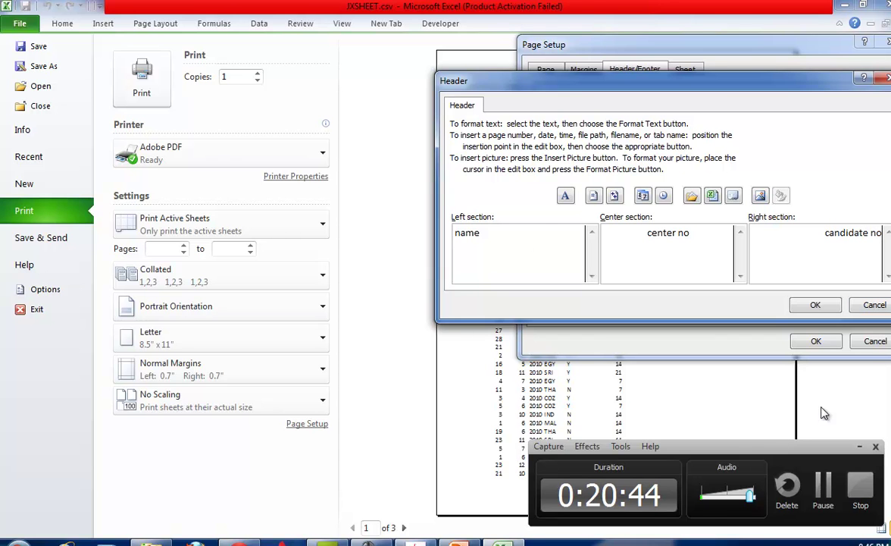
pyautogui.click(815, 304)
pyautogui.click(816, 341)
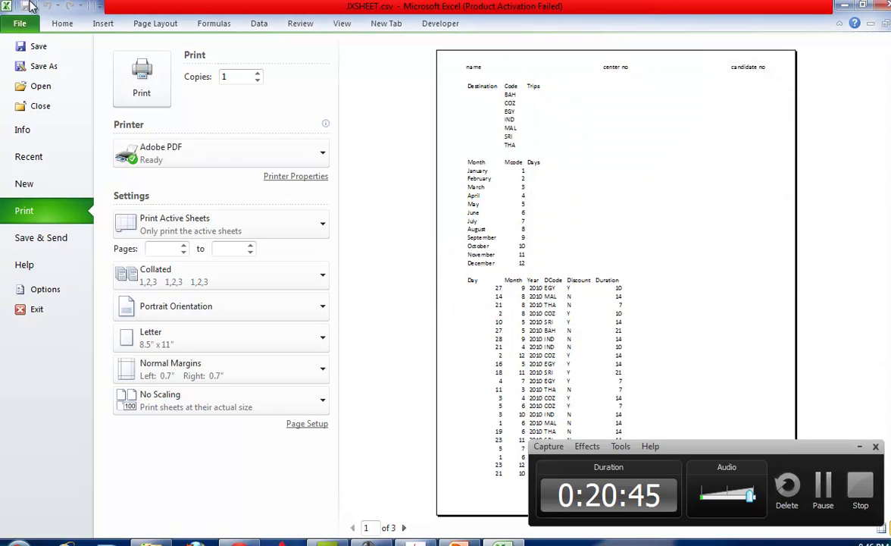
pyautogui.click(61, 23)
pyautogui.hotkey('alt', 'Tab')
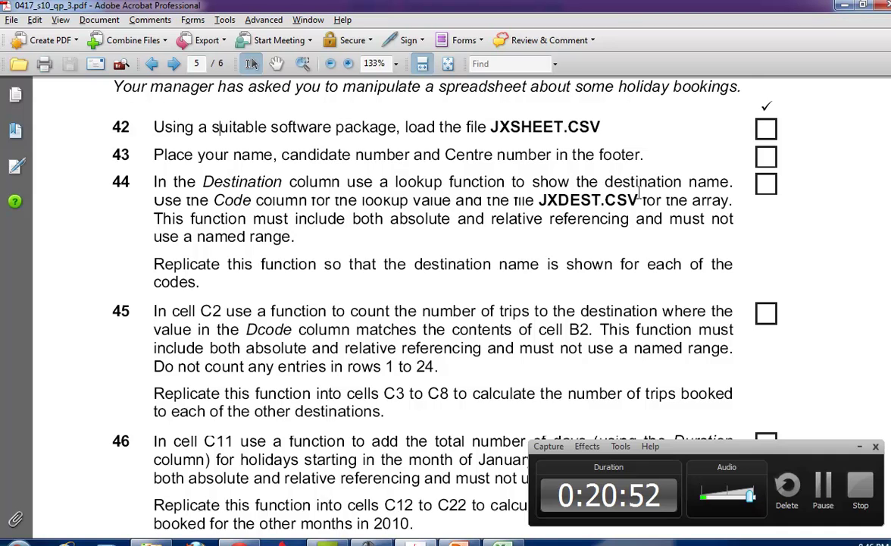
# Mark question 44's requirements, then open JXDEST.csv and autofit all its columns.
pyautogui.moveTo(194, 200); pyautogui.dragTo(633, 201)
pyautogui.moveTo(192, 219); pyautogui.dragTo(276, 221)
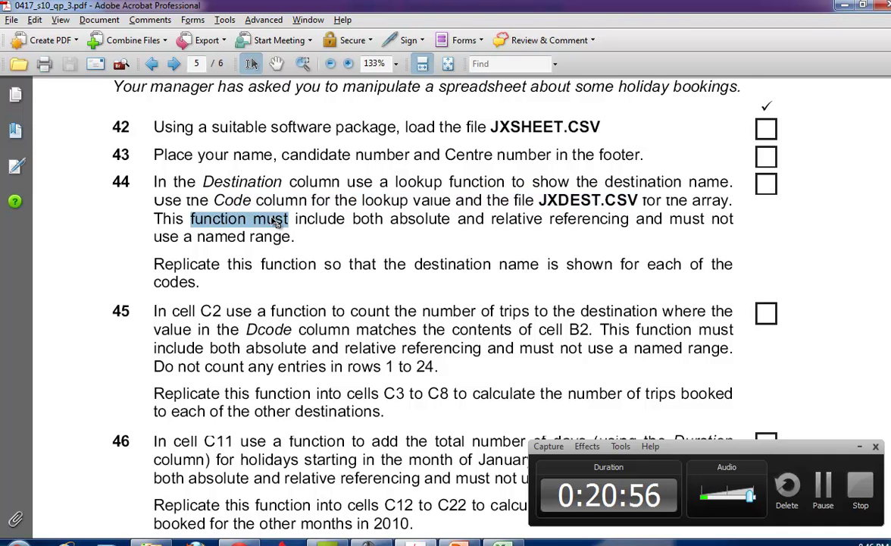
pyautogui.moveTo(260, 263); pyautogui.dragTo(379, 264)
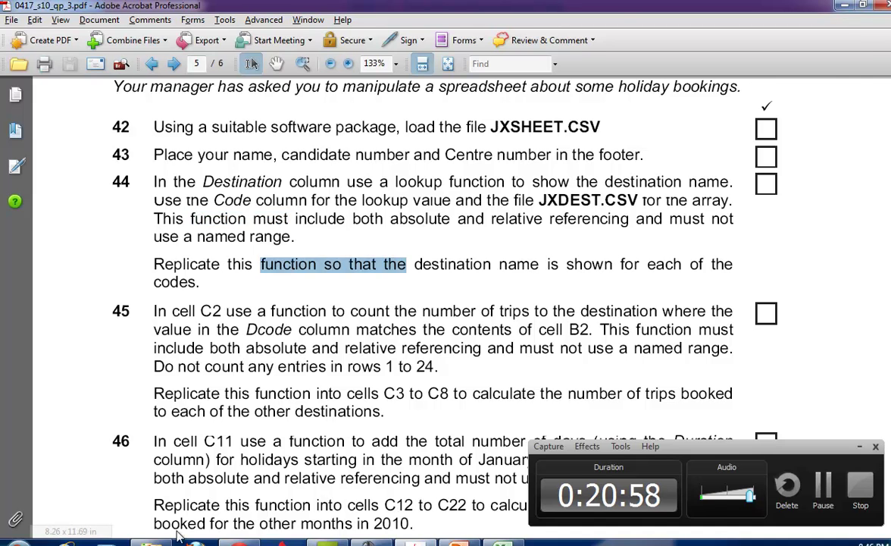
pyautogui.click(170, 528)
pyautogui.doubleClick(220, 269)
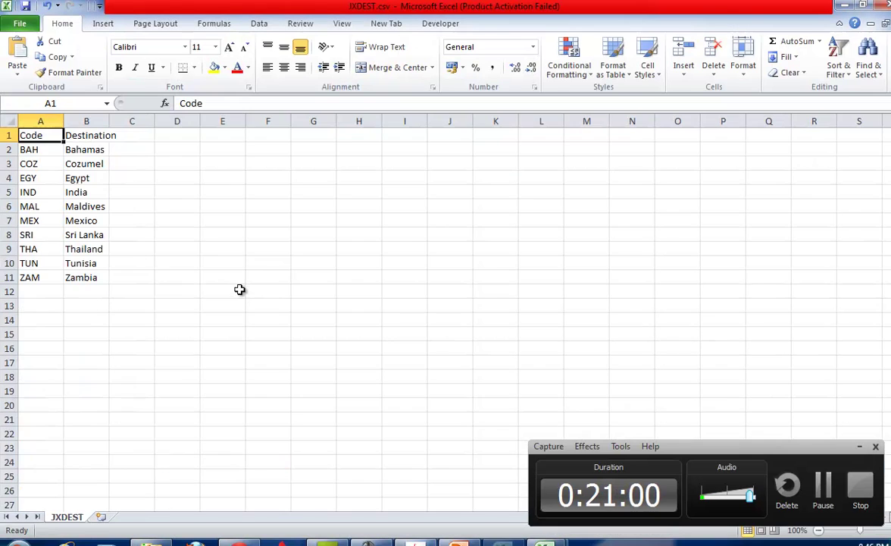
pyautogui.click(4, 121)
pyautogui.doubleClick(64, 121)
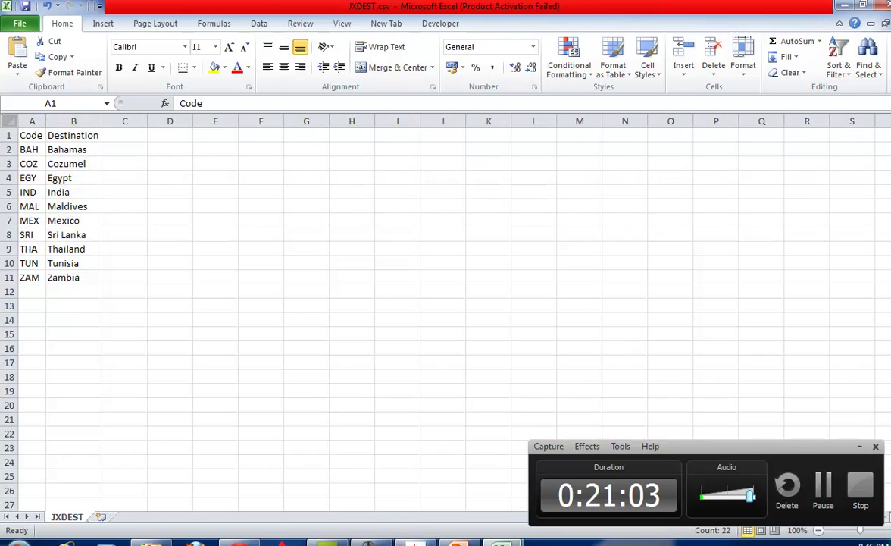
# Enter =VLOOKUP(B2,JXDEST.csv!$A$2:$B$11,2,0) in JXSHEET cell A2.
pyautogui.moveTo(500, 542)
pyautogui.click(421, 473)
pyautogui.click(67, 148)
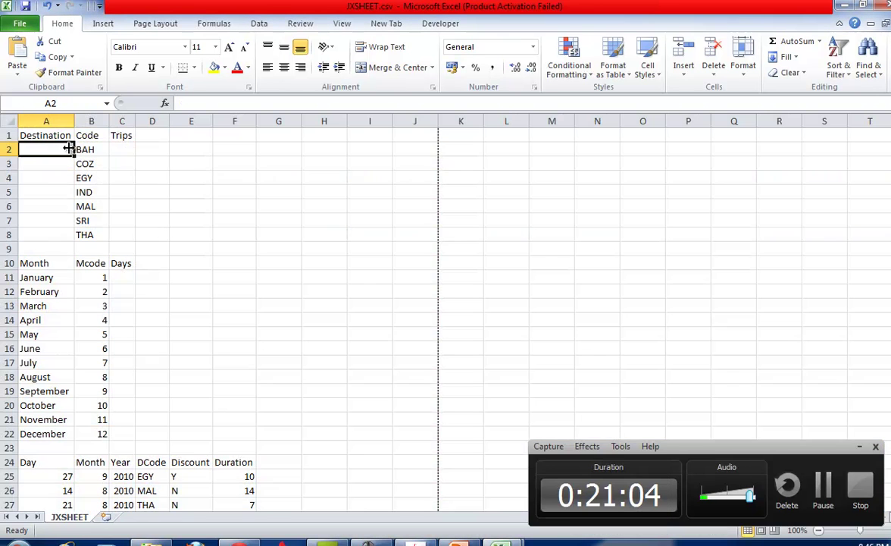
pyautogui.click(197, 101)
pyautogui.write('=vlookup()')
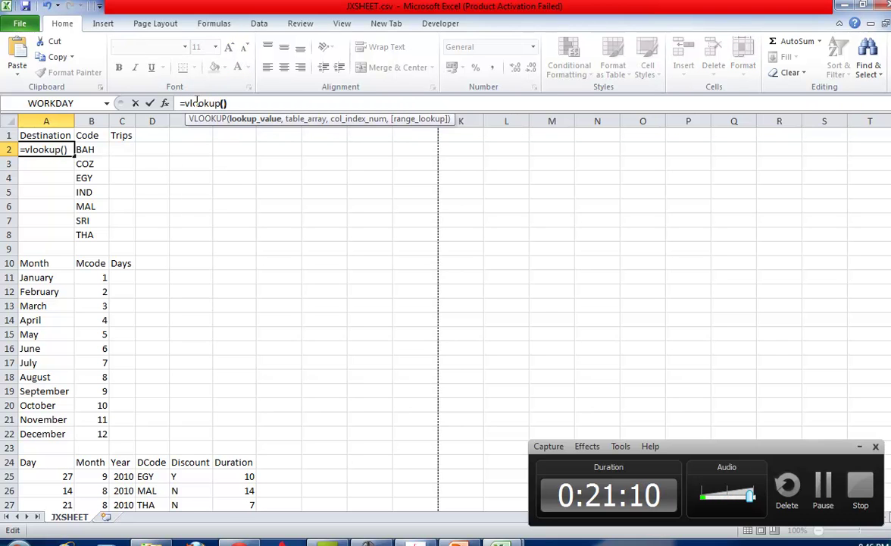
pyautogui.click(217, 106)
pyautogui.click(84, 149)
pyautogui.write(',')
pyautogui.hotkey('ctrl', 'Tab')
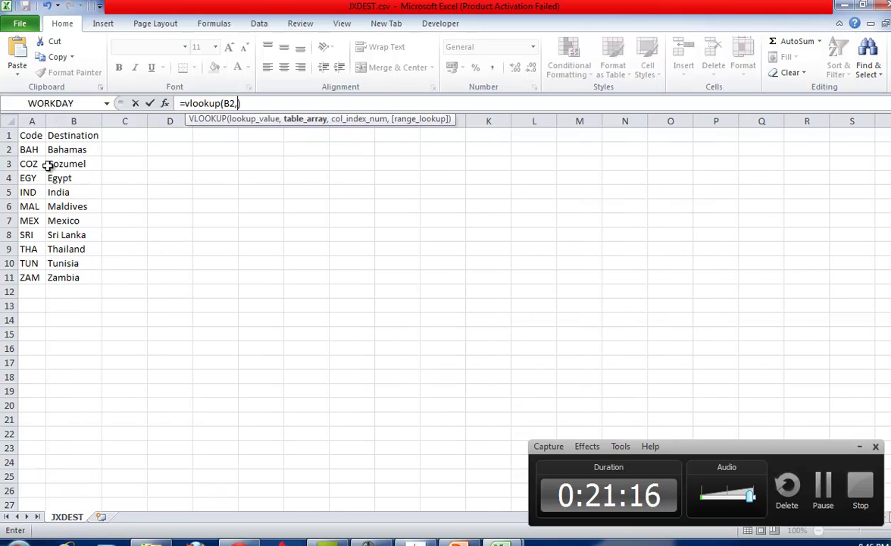
pyautogui.moveTo(27, 149); pyautogui.dragTo(75, 277)
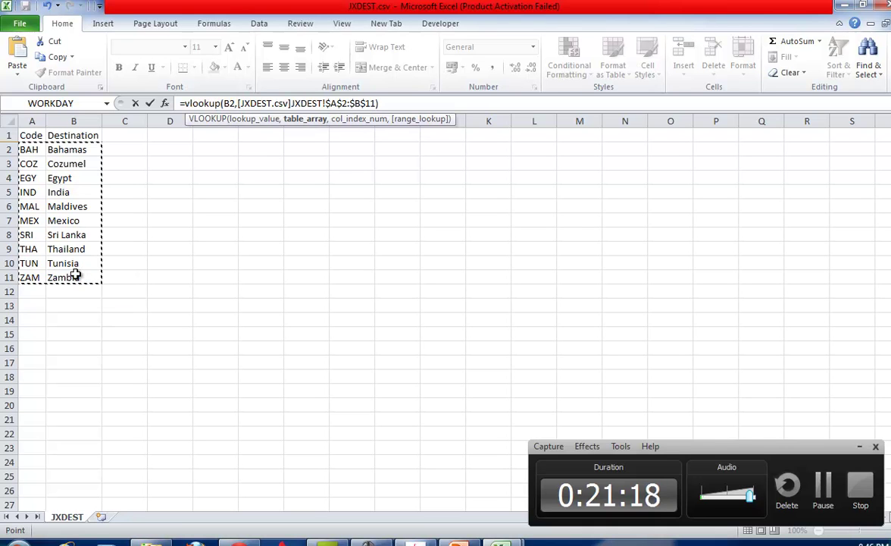
pyautogui.write(',2,')
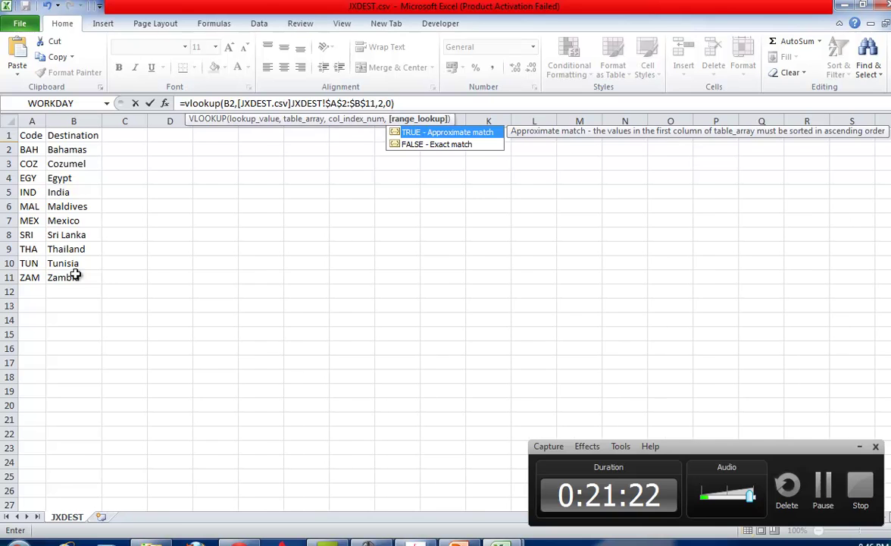
pyautogui.write('0)')
pyautogui.press('Return')
# Copy the A2 lookup formula down to A8, then return to the exam paper.
pyautogui.click(44, 149)
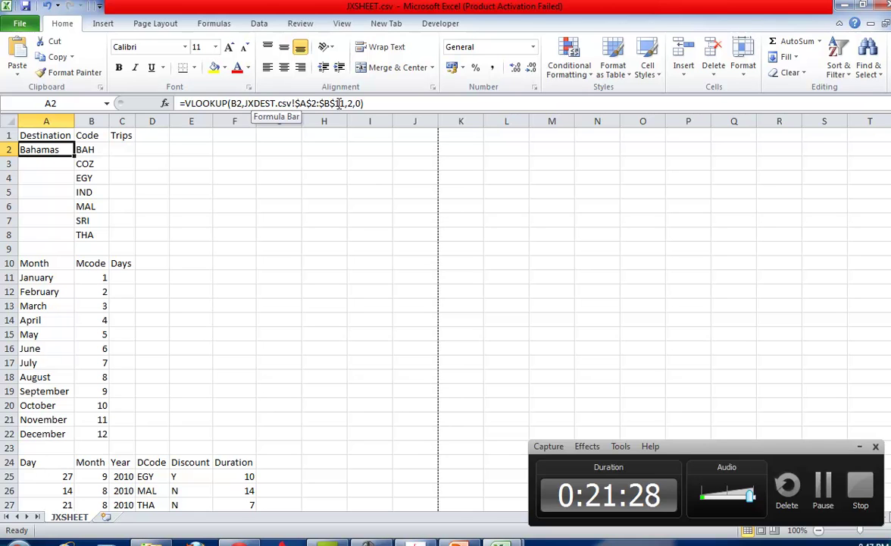
pyautogui.click(68, 163)
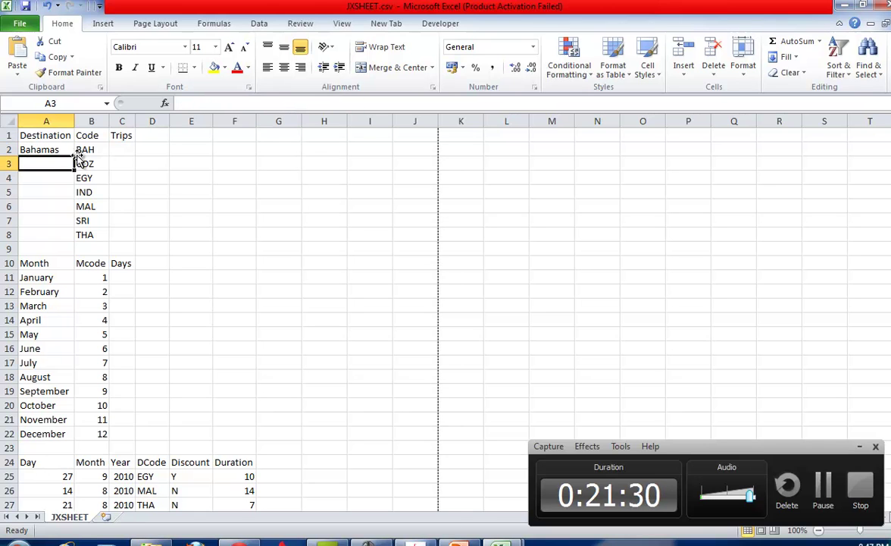
pyautogui.click(69, 149)
pyautogui.doubleClick(74, 156)
pyautogui.hotkey('ctrl', 'Tab')
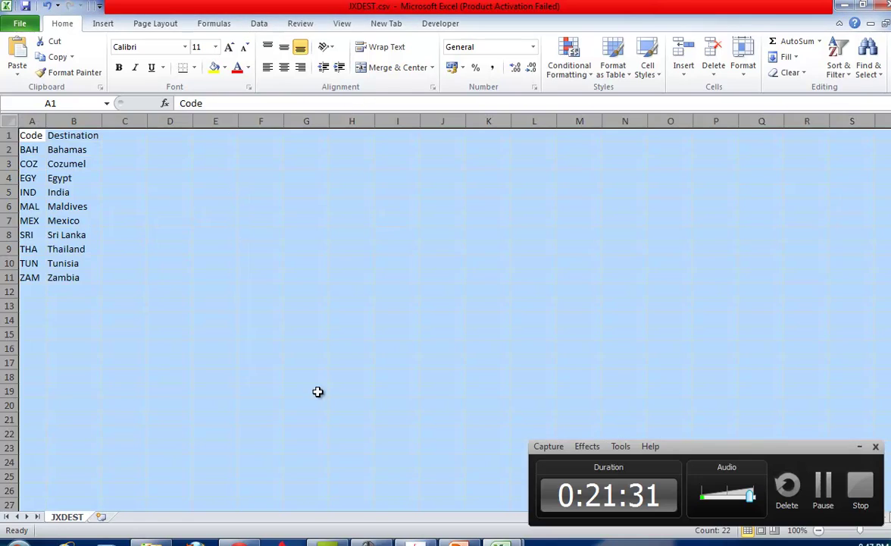
pyautogui.click(415, 542)
pyautogui.scroll(-3, 402, 316)
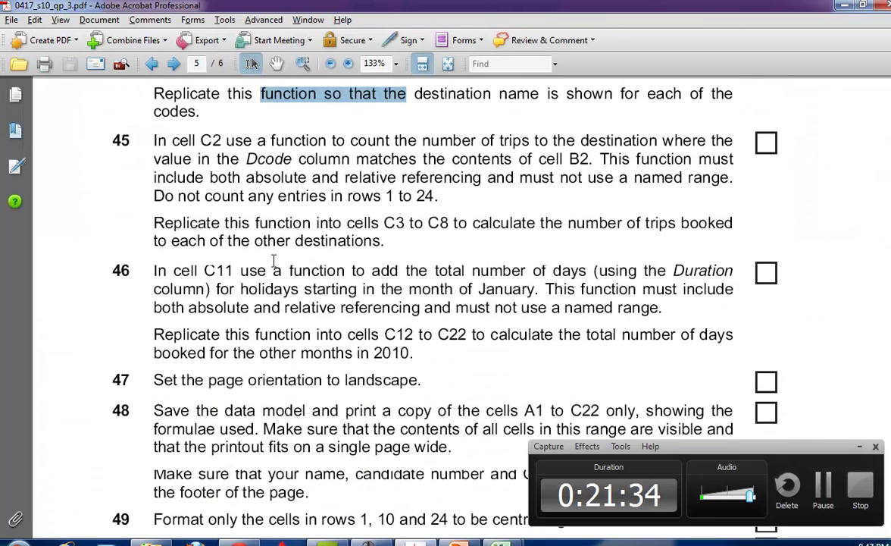
# Highlight C2 and the rule about excluding rows 1–24 in question 45.
pyautogui.moveTo(200, 140); pyautogui.dragTo(220, 141)
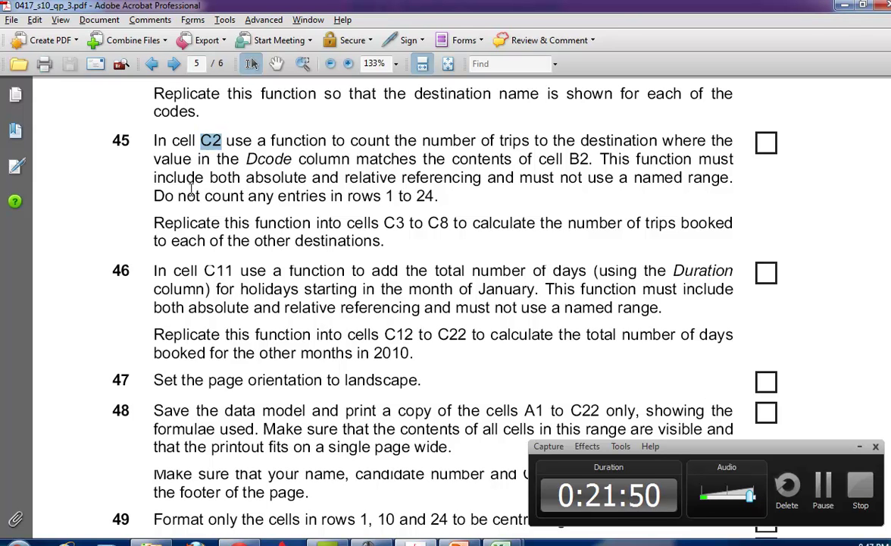
pyautogui.moveTo(151, 197); pyautogui.dragTo(393, 196)
pyautogui.hotkey('alt', 'Tab')
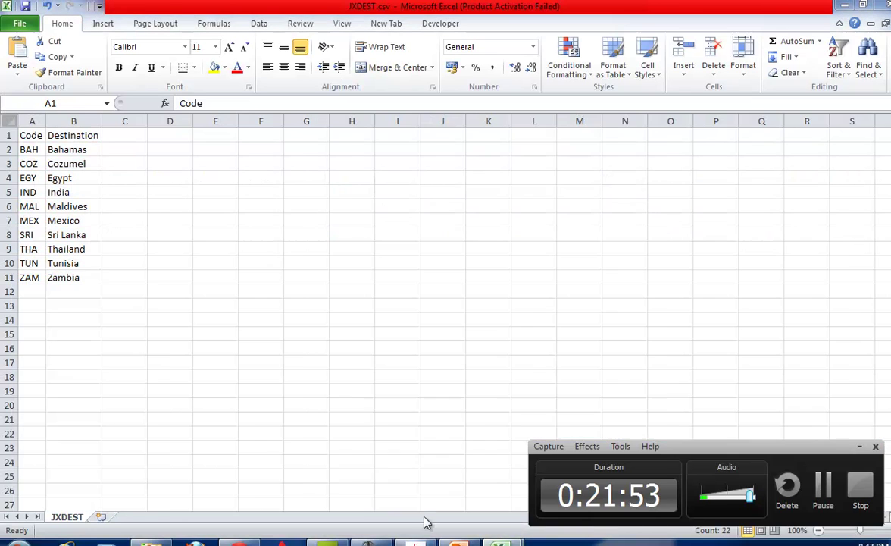
# Enter =COUNTIF(D25:D98,B2) in cell C2 to count trips for the first code.
pyautogui.click(350, 445)
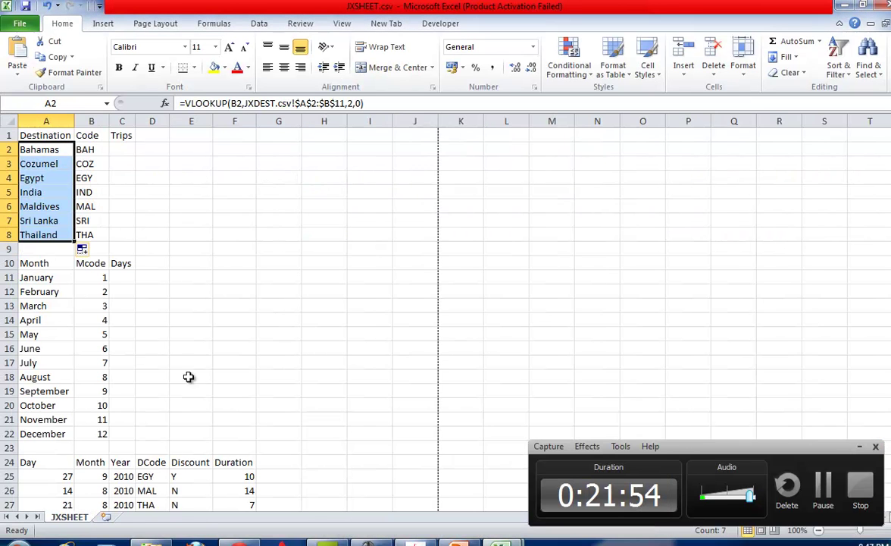
pyautogui.click(10, 135)
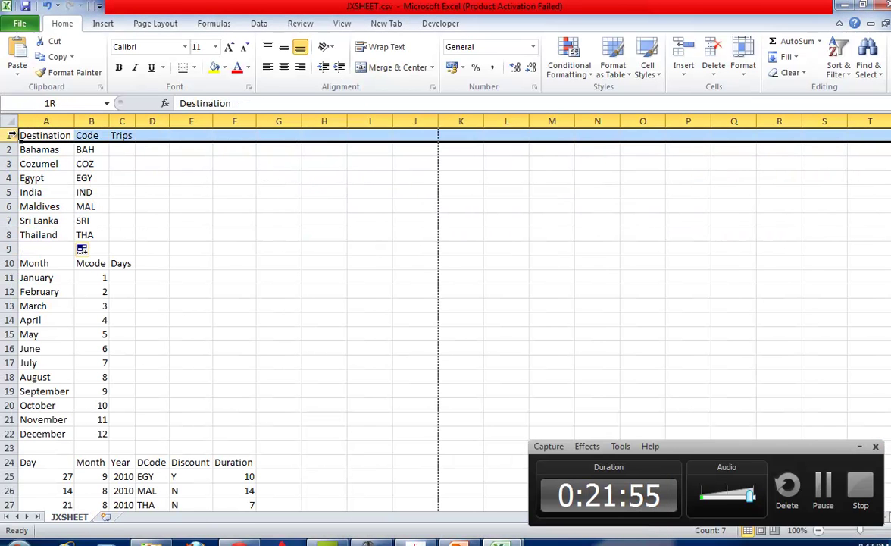
pyautogui.click(9, 448)
pyautogui.click(9, 476)
pyautogui.click(121, 149)
pyautogui.click(195, 103)
pyautogui.write('=')
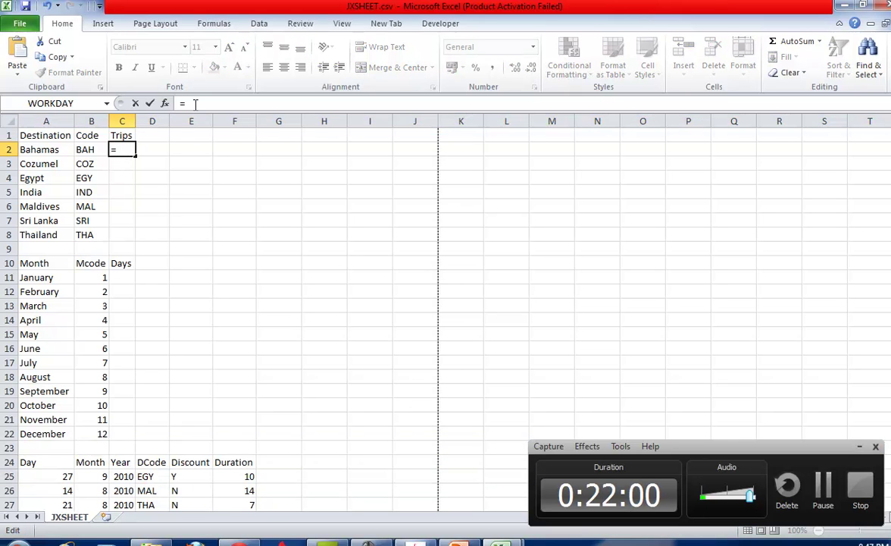
pyautogui.write('countif()')
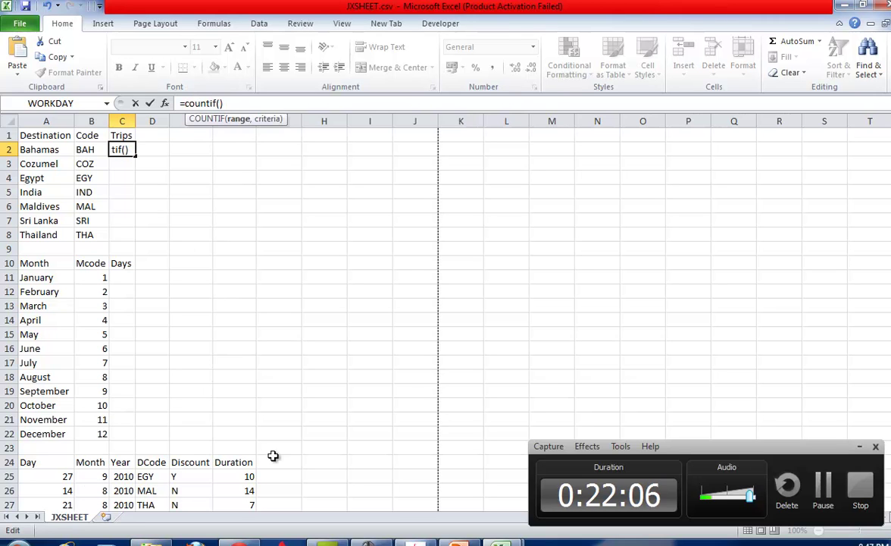
pyautogui.moveTo(144, 476)
pyautogui.mouseDown()
pyautogui.moveTo(144, 518)
pyautogui.moveTo(156, 501)
pyautogui.moveTo(148, 491)
pyautogui.mouseUp()
pyautogui.write(',')
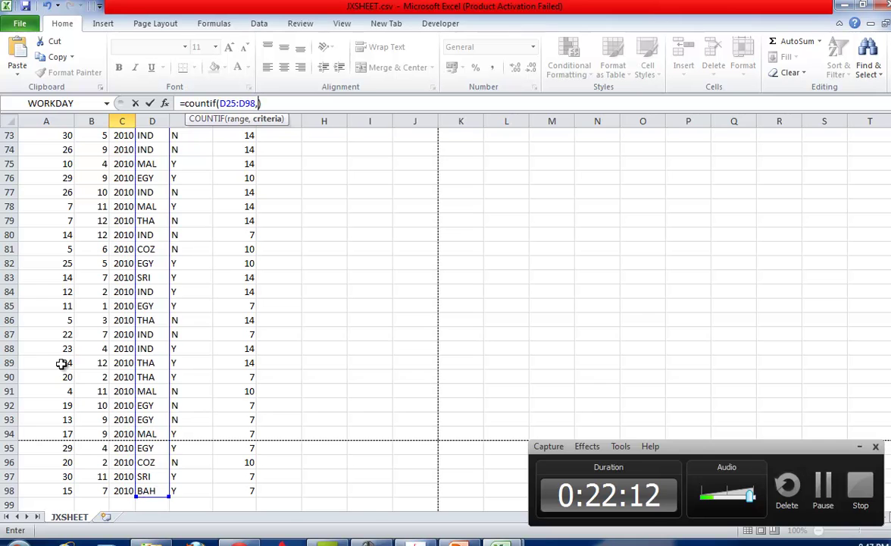
pyautogui.scroll(20, 228, 318)
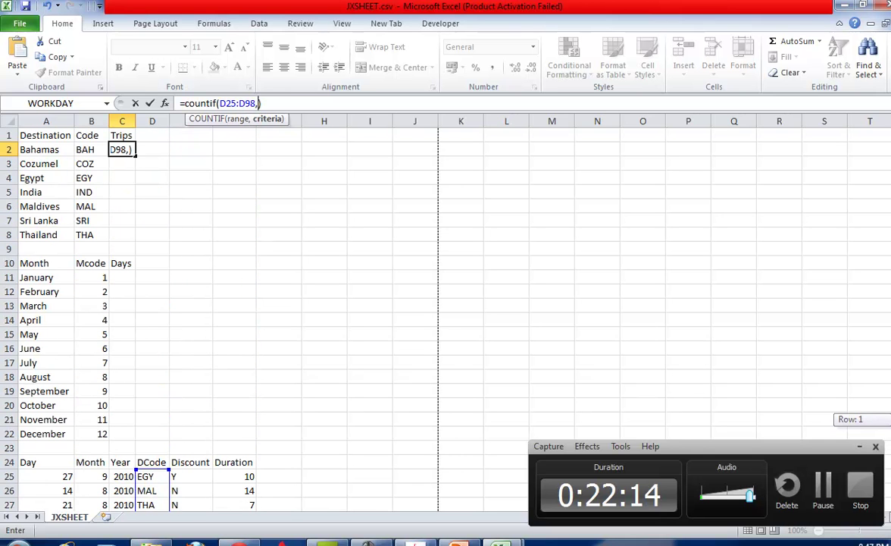
pyautogui.click(88, 151)
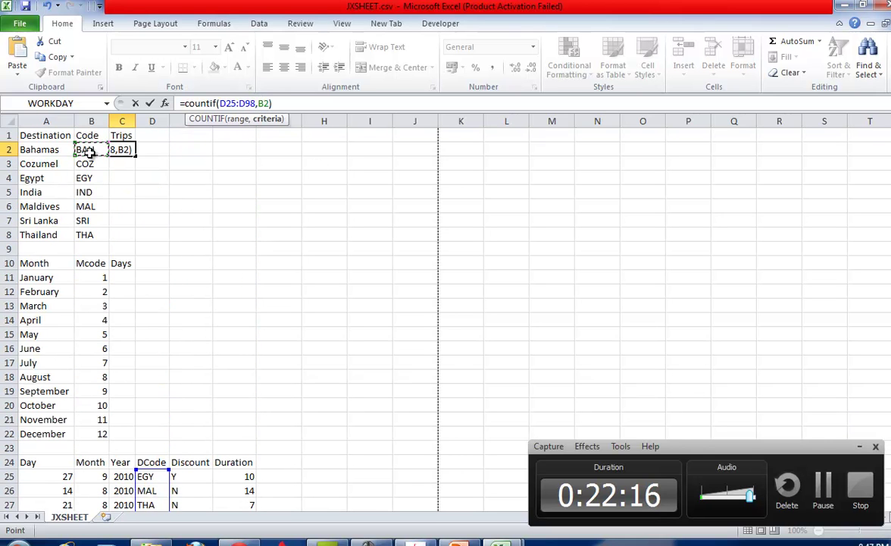
pyautogui.press('Return')
# Make the range $D$25:$D$98 absolute and fill C2 down to C8, giving 7, 7, 16, 13, 11, 8, 12.
pyautogui.click(124, 151)
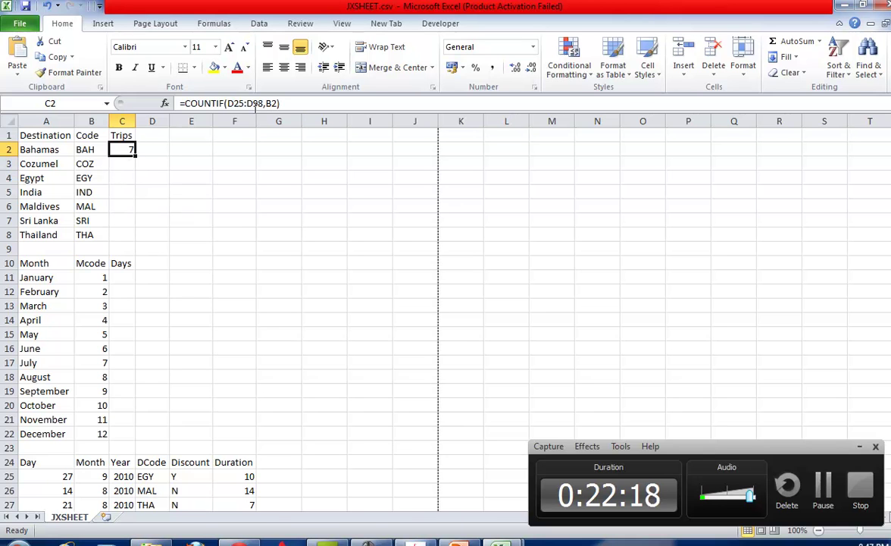
pyautogui.moveTo(228, 103); pyautogui.dragTo(263, 103)
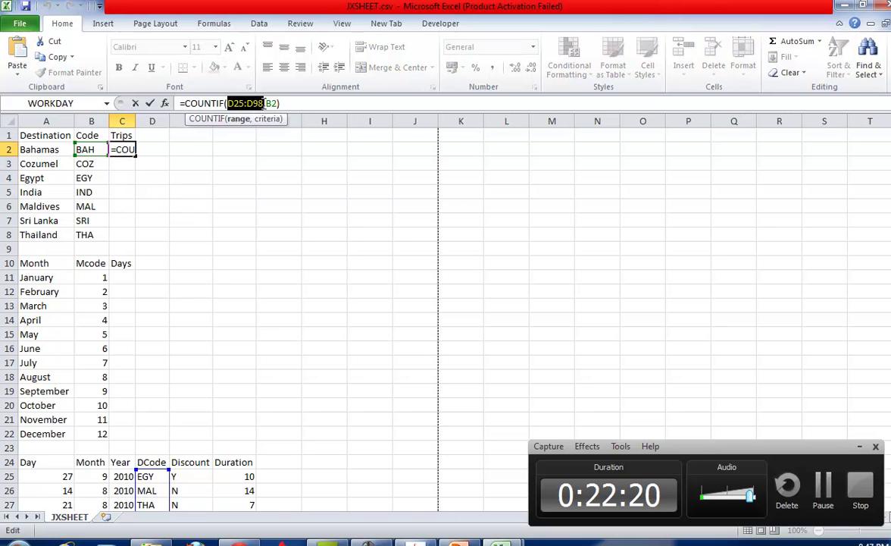
pyautogui.press('F4')
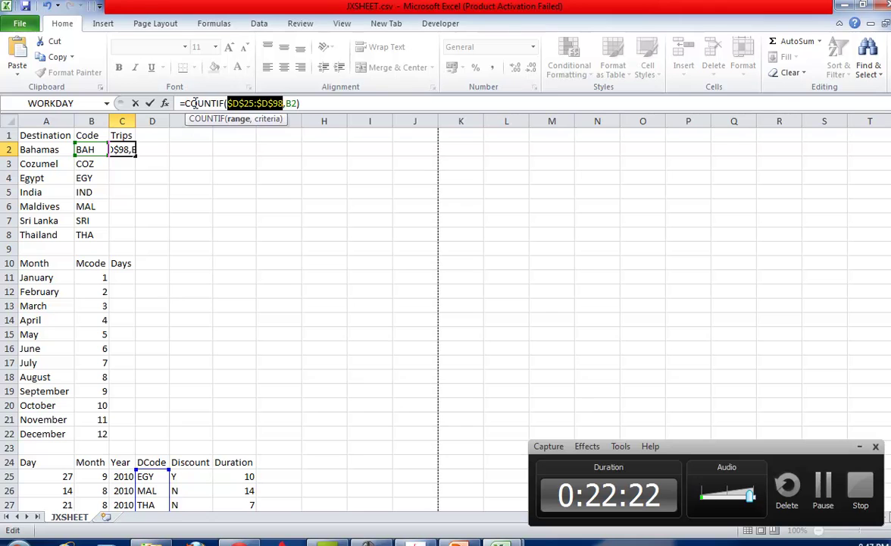
pyautogui.click(150, 103)
pyautogui.doubleClick(134, 155)
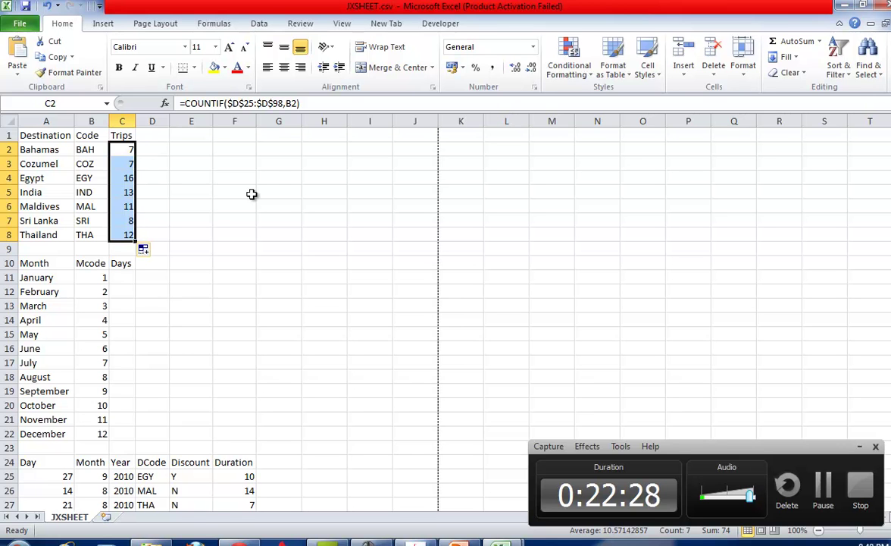
pyautogui.hotkey('alt', 'Tab')
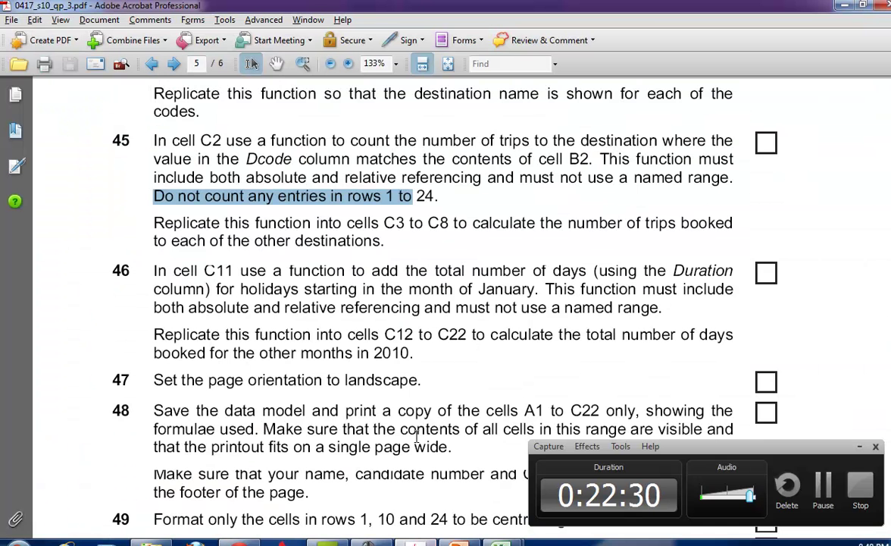
# Highlight the C11 reference in question 46 and select cell C11 in JXSHEET.
pyautogui.scroll(-3, 412, 361)
pyautogui.moveTo(200, 169); pyautogui.dragTo(284, 169)
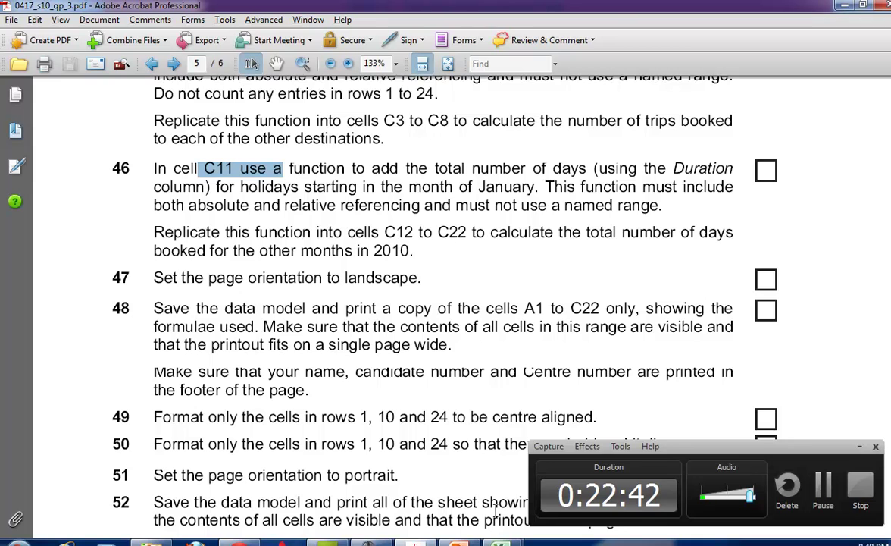
pyautogui.hotkey('alt', 'Tab')
pyautogui.click(124, 277)
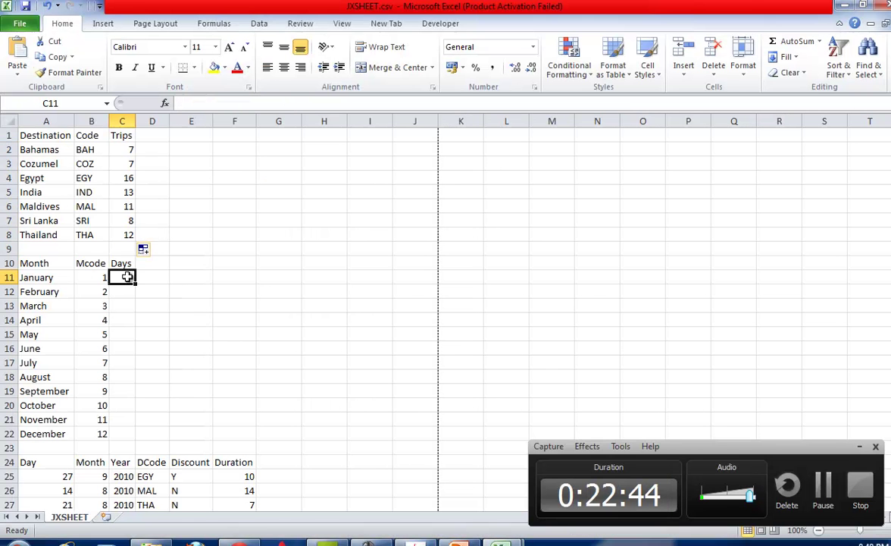
# Select the Month cells B25:B30, then bring the crashed Acrobat window forward.
pyautogui.scroll(-2, 77, 404)
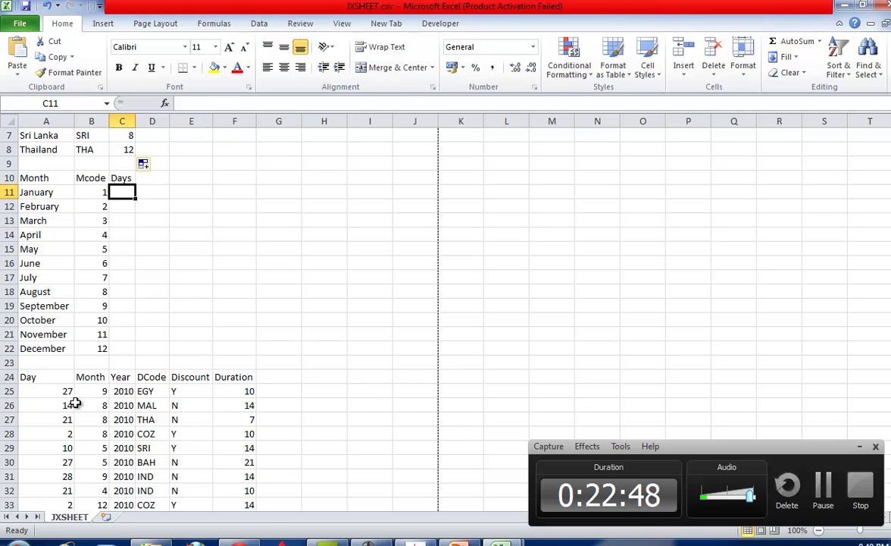
pyautogui.moveTo(100, 391); pyautogui.dragTo(99, 456)
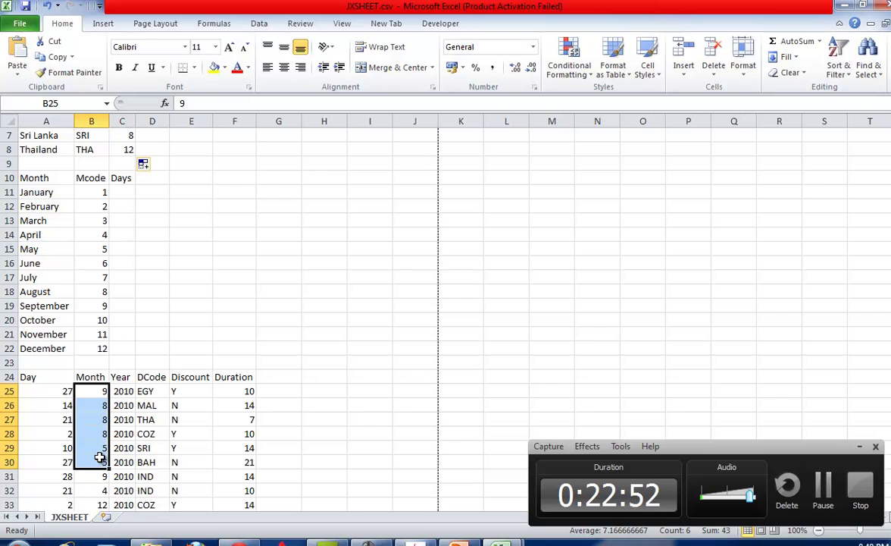
pyautogui.click(414, 544)
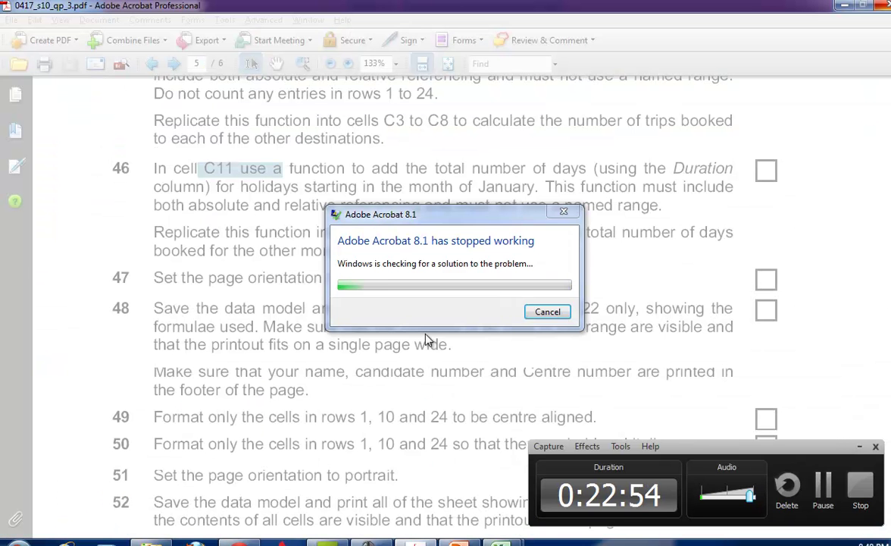
# Cancel the crash-solution search and close the crashed Acrobat program.
pyautogui.click(545, 311)
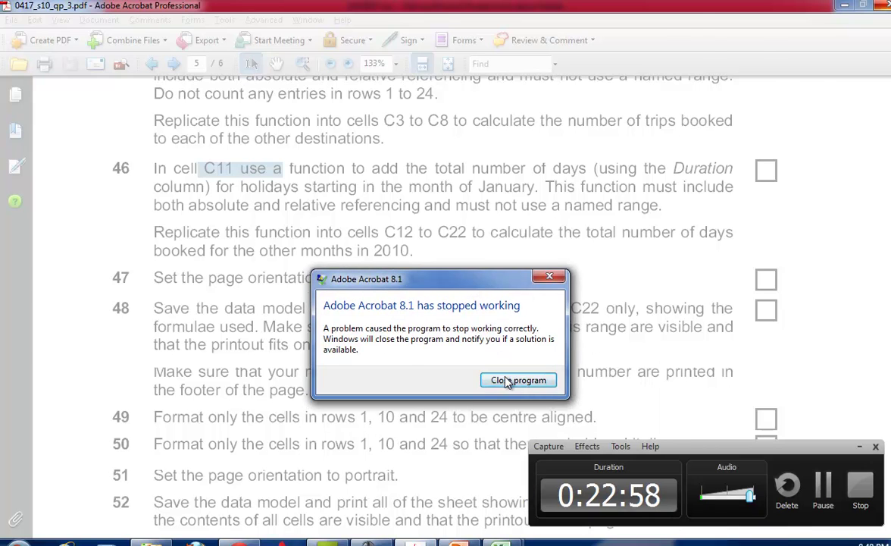
pyautogui.click(517, 380)
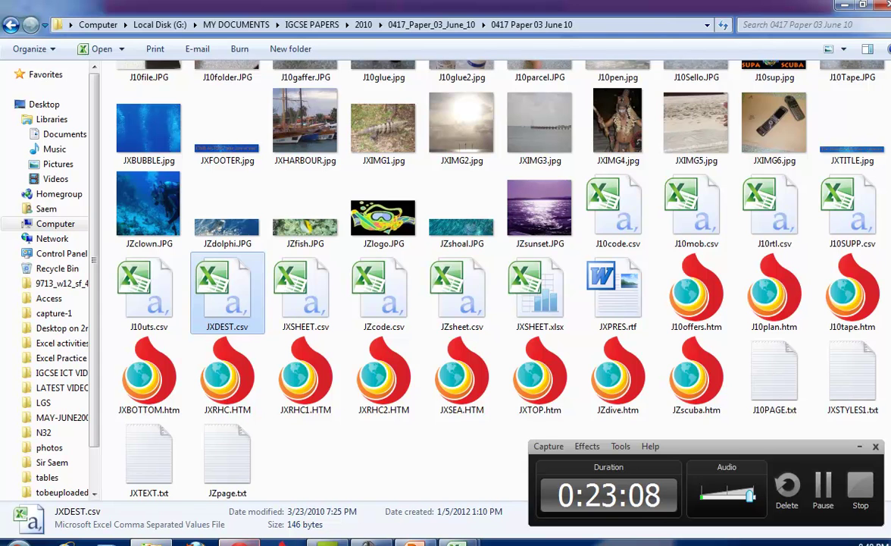
# Go back to the 2010 folder and reopen 0417_s10_qp_3.pdf.
pyautogui.hotkey('alt', 'Tab')
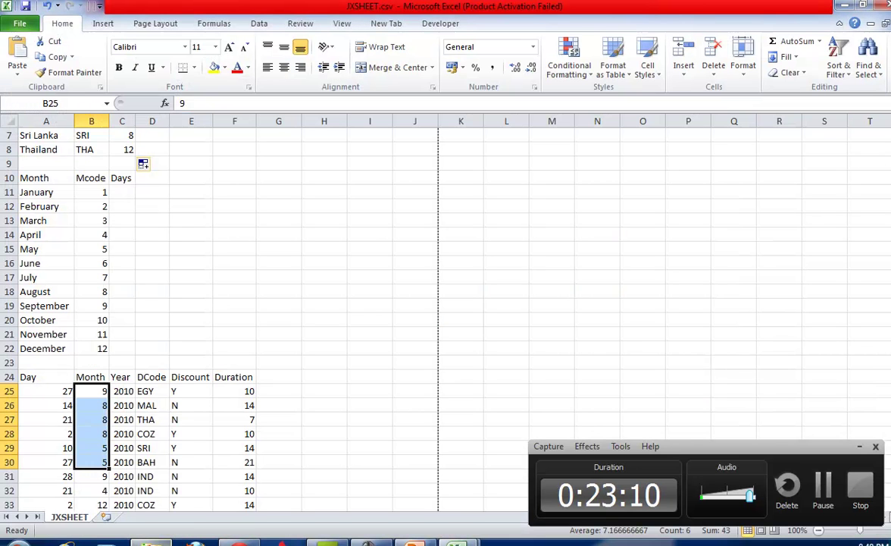
pyautogui.click(151, 540)
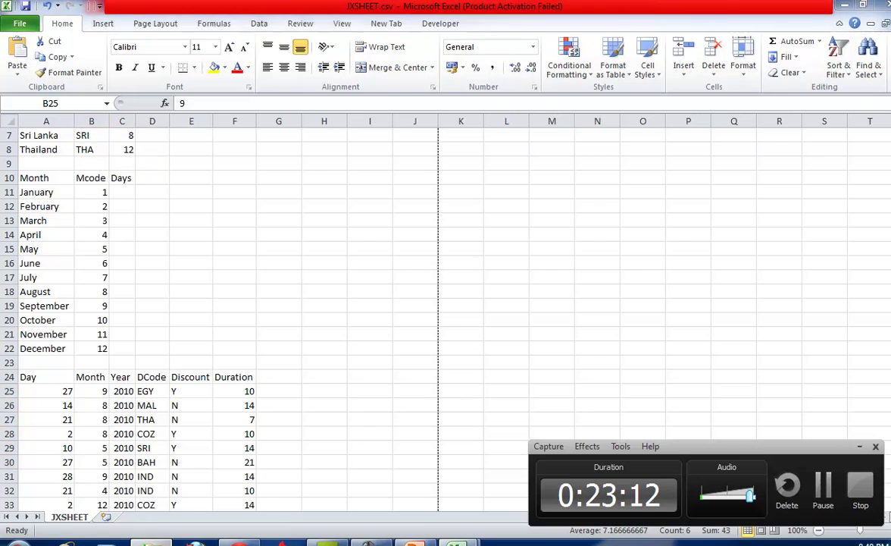
pyautogui.click(10, 25)
pyautogui.click(12, 25)
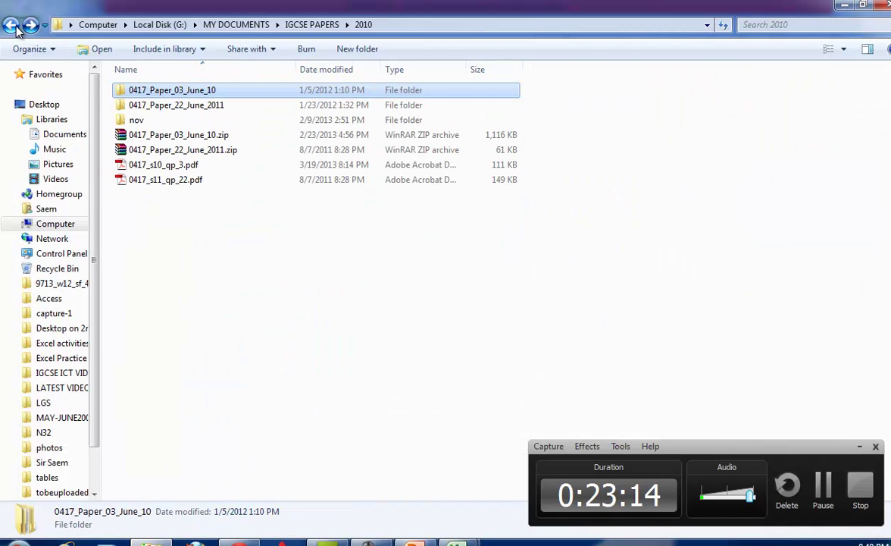
pyautogui.click(200, 169)
pyautogui.doubleClick(200, 168)
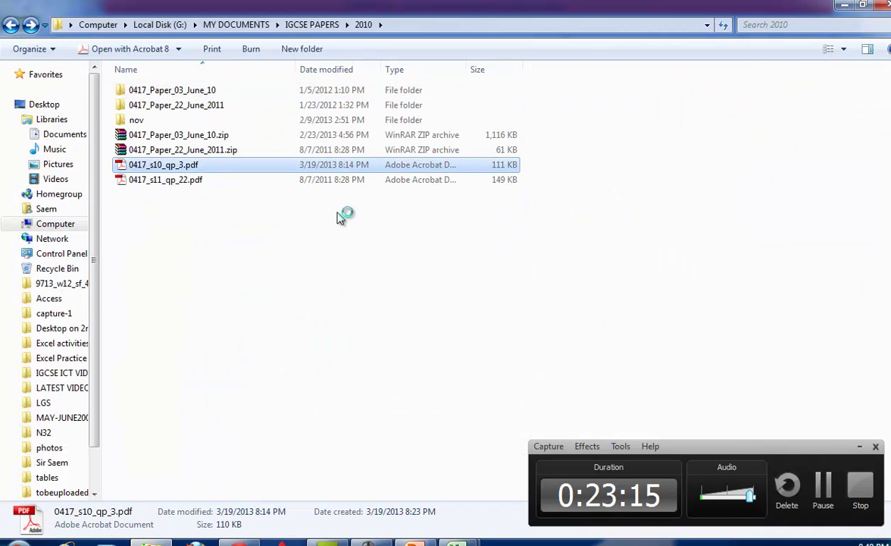
pyautogui.scroll(-20, 424, 304)
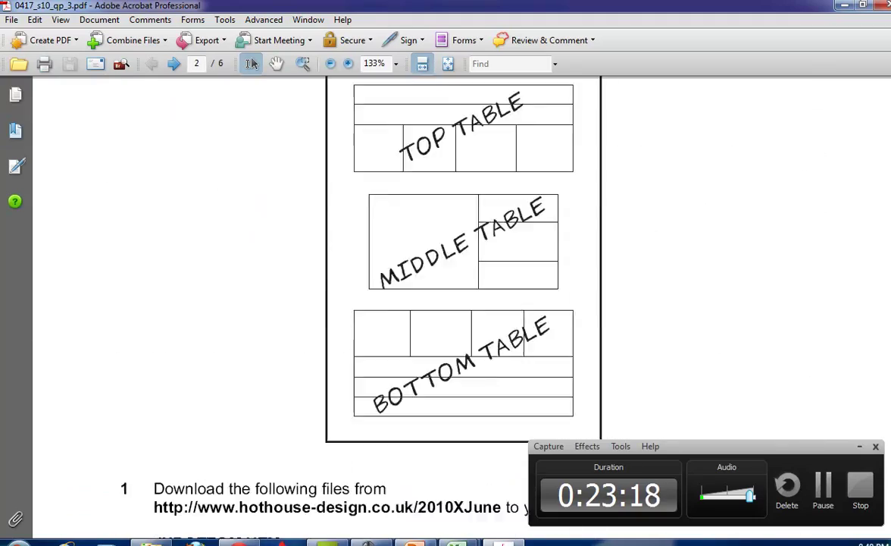
# Reread question 46 on page 5 about totalling January days in C11, then bring JXSHEET back.
pyautogui.scroll(-15, 434, 234)
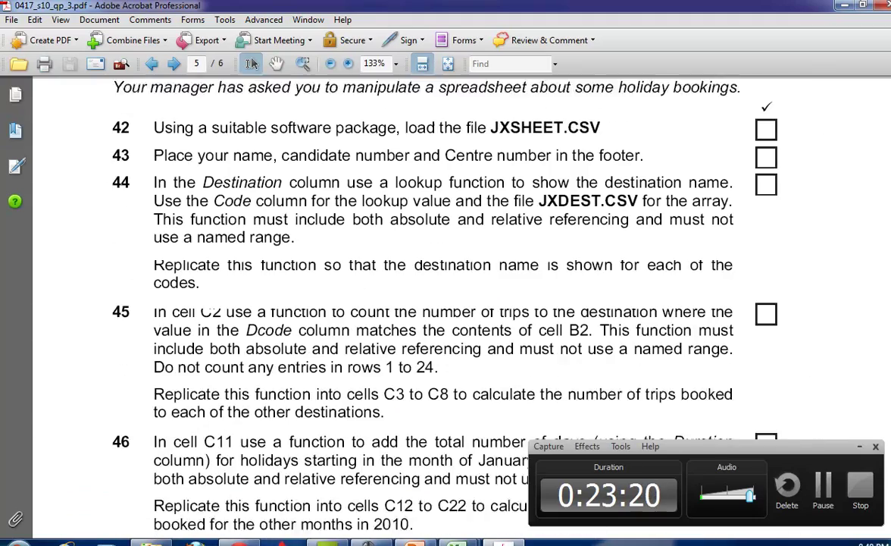
pyautogui.scroll(-4, 435, 233)
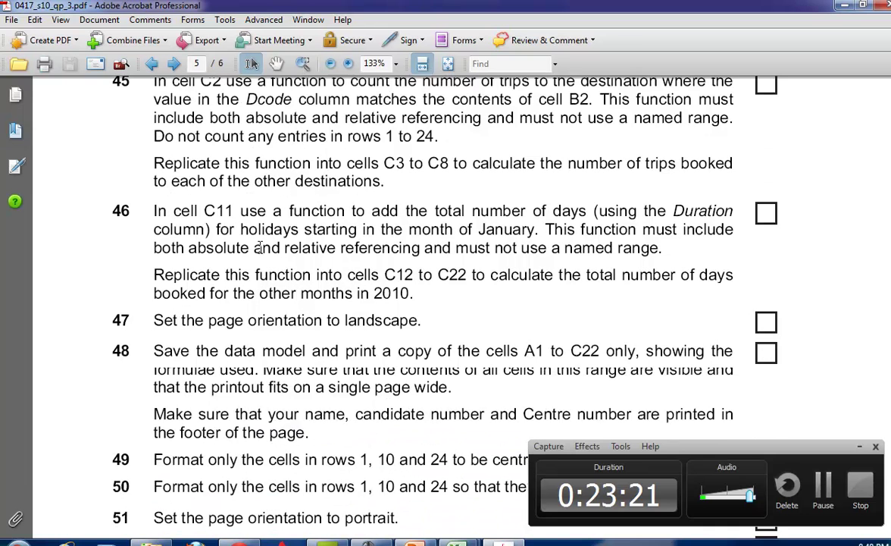
pyautogui.moveTo(205, 212); pyautogui.dragTo(519, 230)
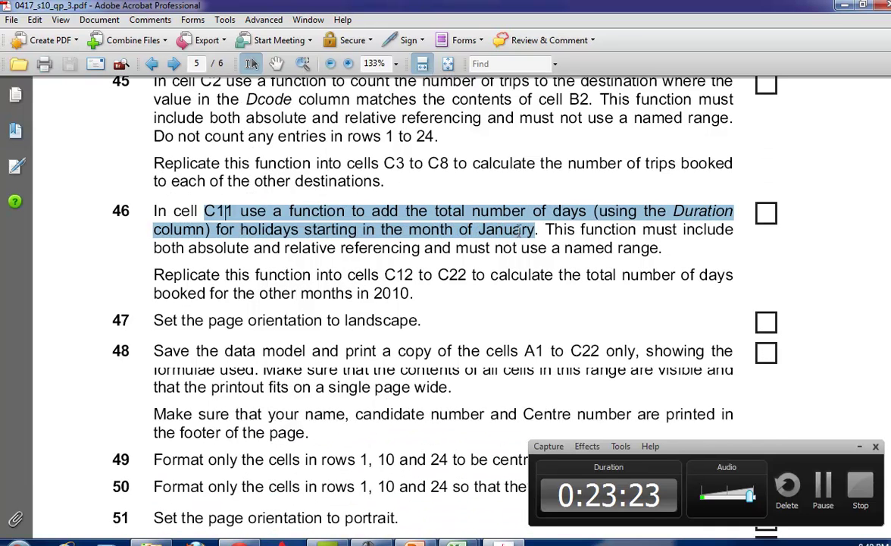
pyautogui.click(489, 212)
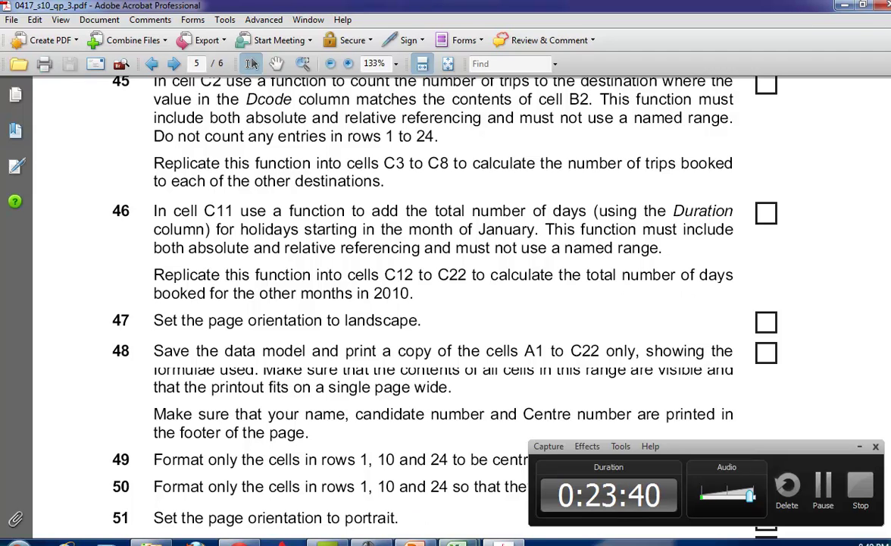
pyautogui.moveTo(456, 543)
pyautogui.click(411, 516)
pyautogui.scroll(2, 181, 206)
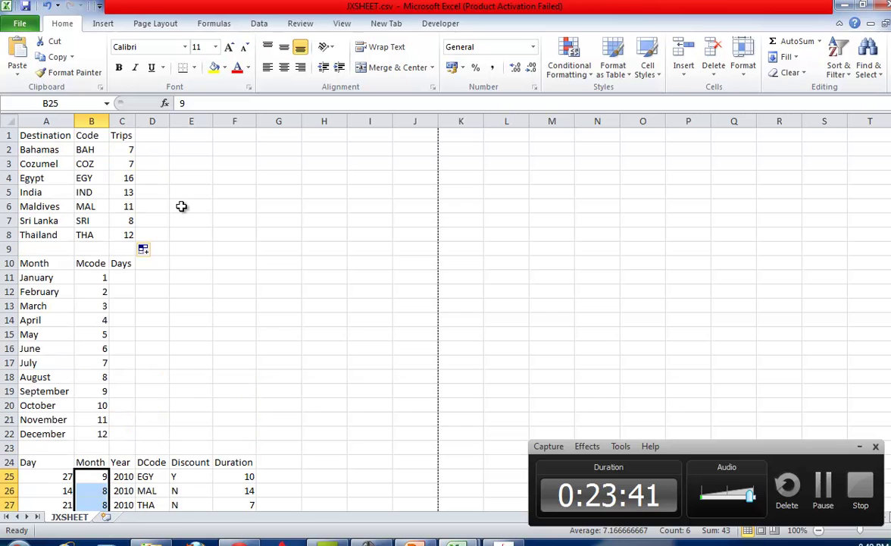
# Enter =SUMIF(B25:B98,B11,A25:A98) in C11 for the January day total.
pyautogui.click(124, 264)
pyautogui.click(128, 279)
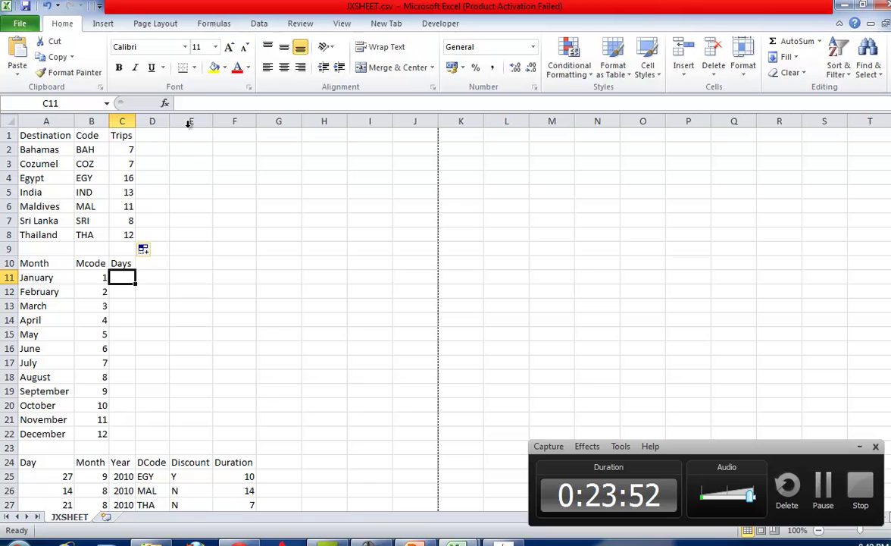
pyautogui.click(195, 104)
pyautogui.write('=')
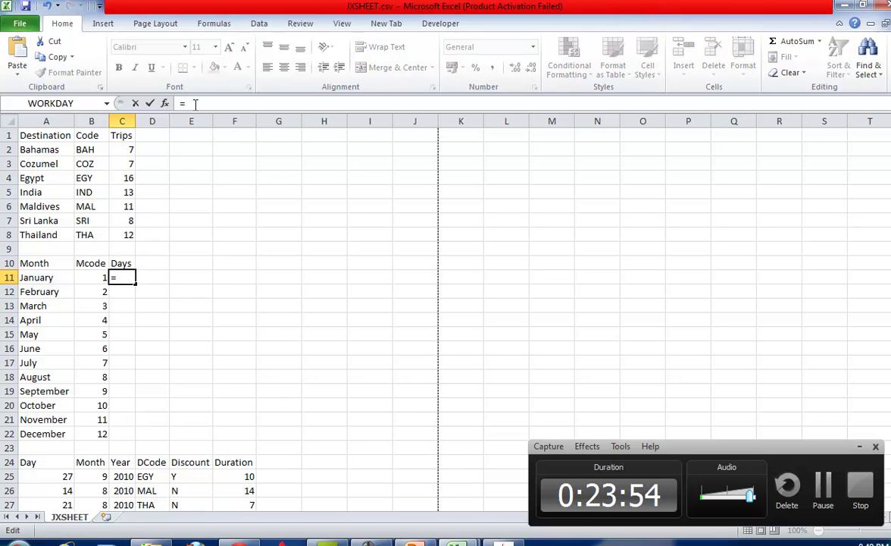
pyautogui.write('sumif')
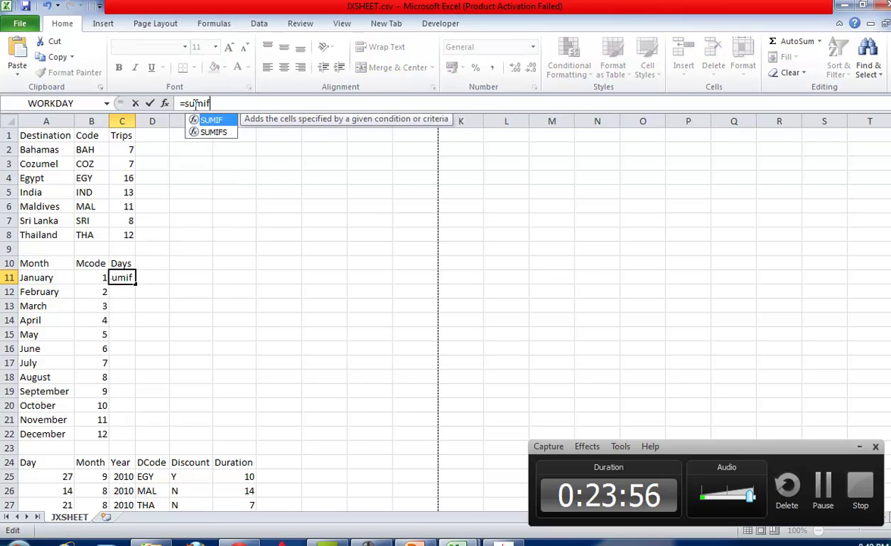
pyautogui.write('()')
pyautogui.click(209, 101)
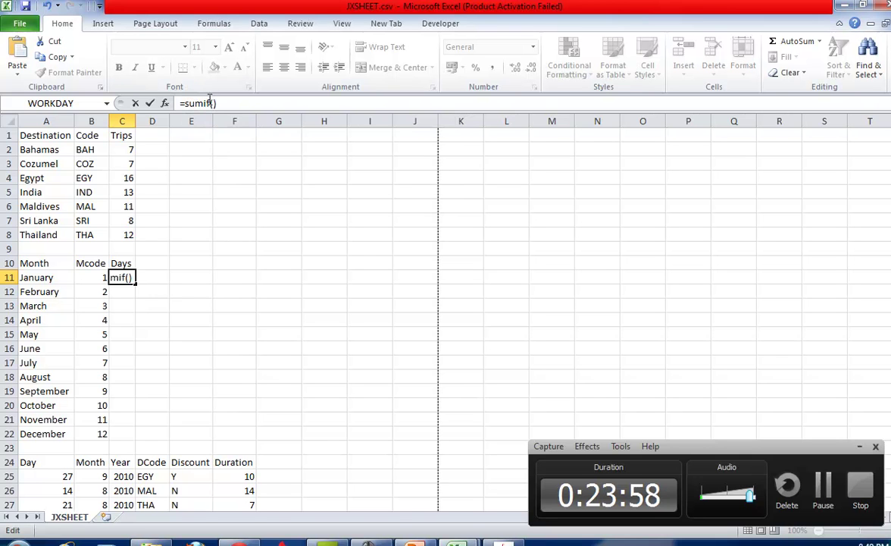
pyautogui.click(212, 103)
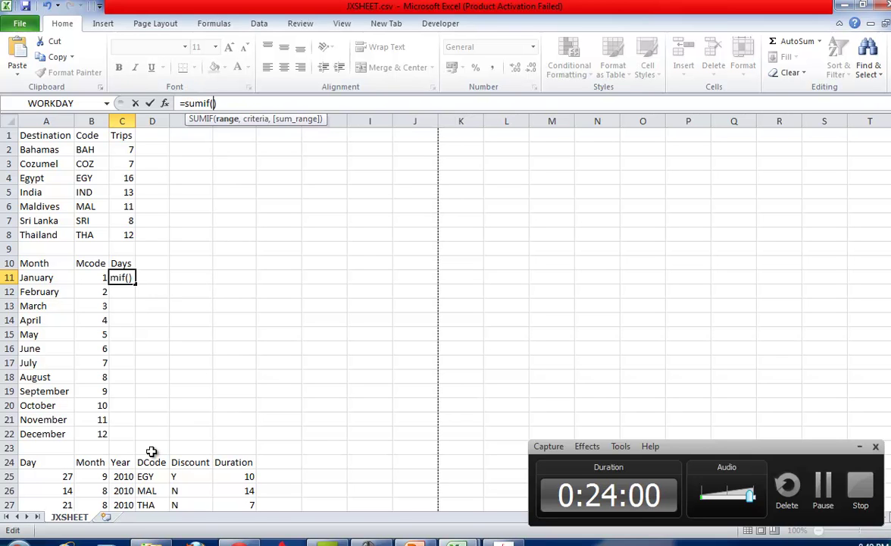
pyautogui.moveTo(109, 477); pyautogui.dragTo(96, 535)
pyautogui.scroll(20, 792, 399)
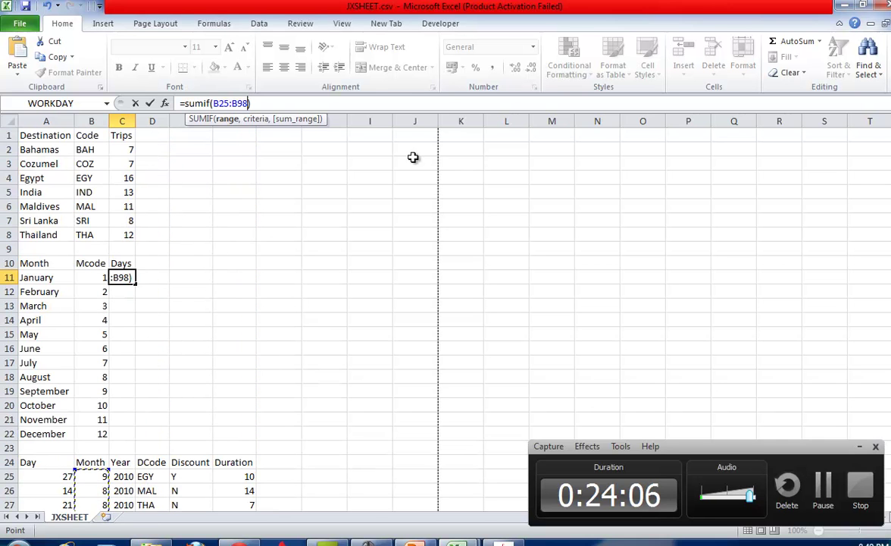
pyautogui.write(',')
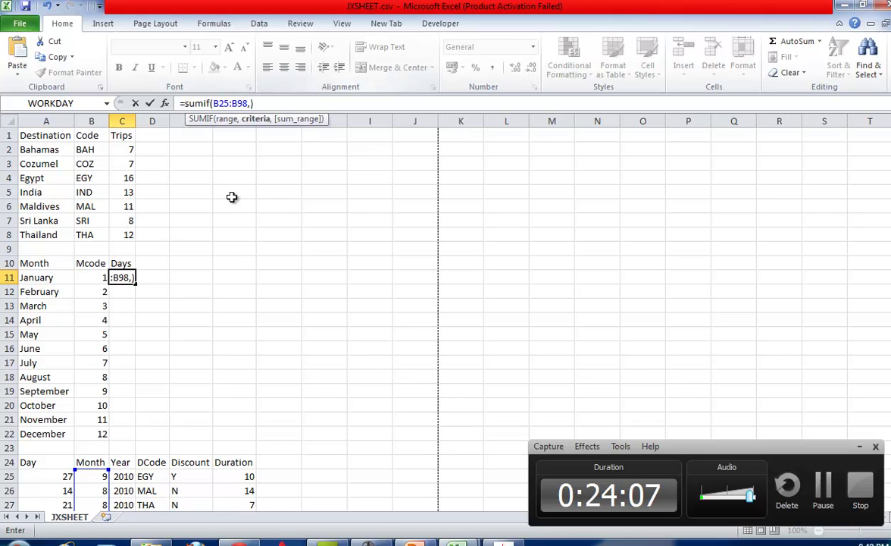
pyautogui.click(104, 276)
pyautogui.write(',')
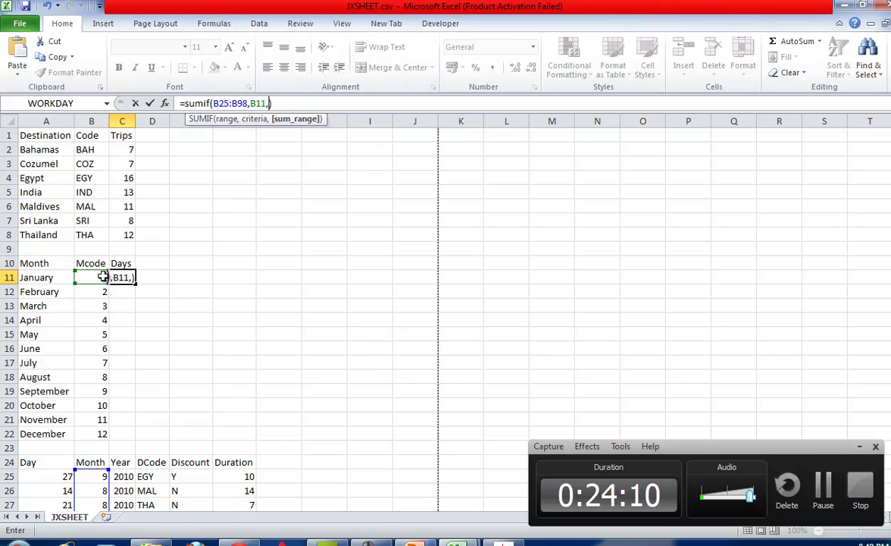
pyautogui.moveTo(59, 476); pyautogui.dragTo(67, 497)
pyautogui.press('Return')
# Copy the C11 formula down to C22, giving monthly totals from 35 to 97.
pyautogui.scroll(3, 170, 379)
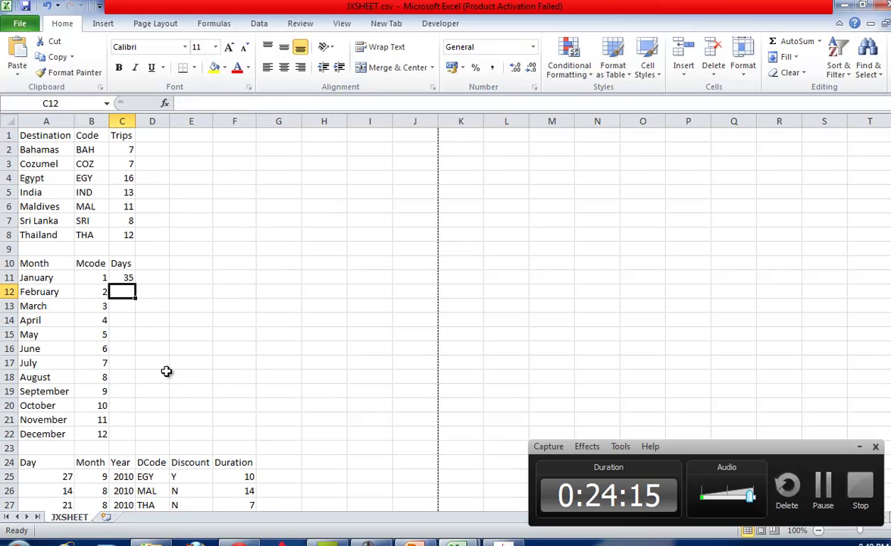
pyautogui.click(127, 278)
pyautogui.doubleClick(135, 283)
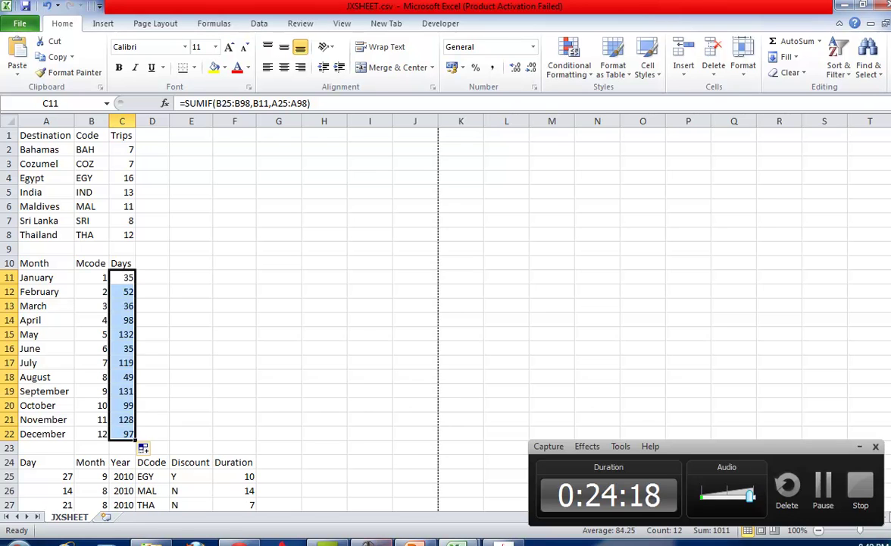
# Move to the exam PDF and read item 47 on page orientation.
pyautogui.click(281, 542)
pyautogui.scroll(-2, 338, 277)
pyautogui.scroll(-1, 338, 279)
pyautogui.moveTo(181, 214); pyautogui.dragTo(312, 214)
pyautogui.click(211, 163)
pyautogui.moveTo(152, 185); pyautogui.dragTo(306, 190)
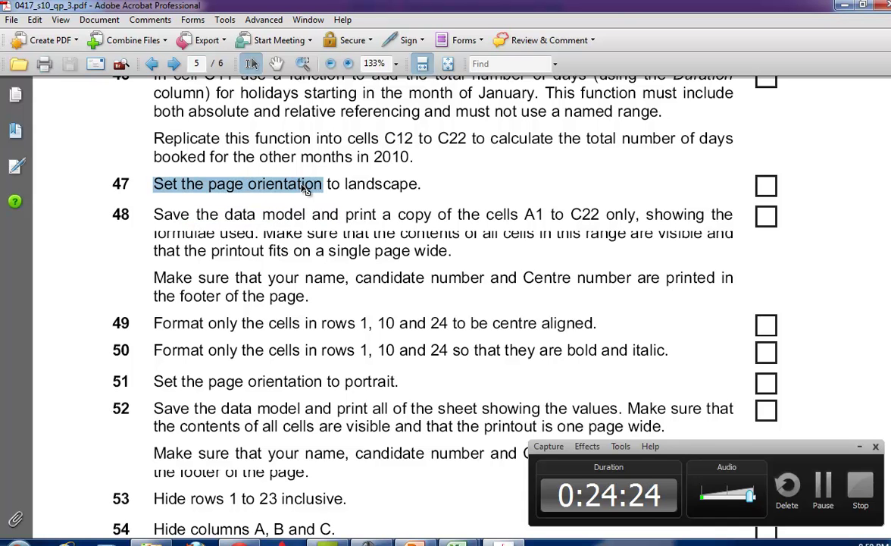
# Finish reading item 47's landscape orientation task and bring JXSHEET back to the front.
pyautogui.click(213, 185)
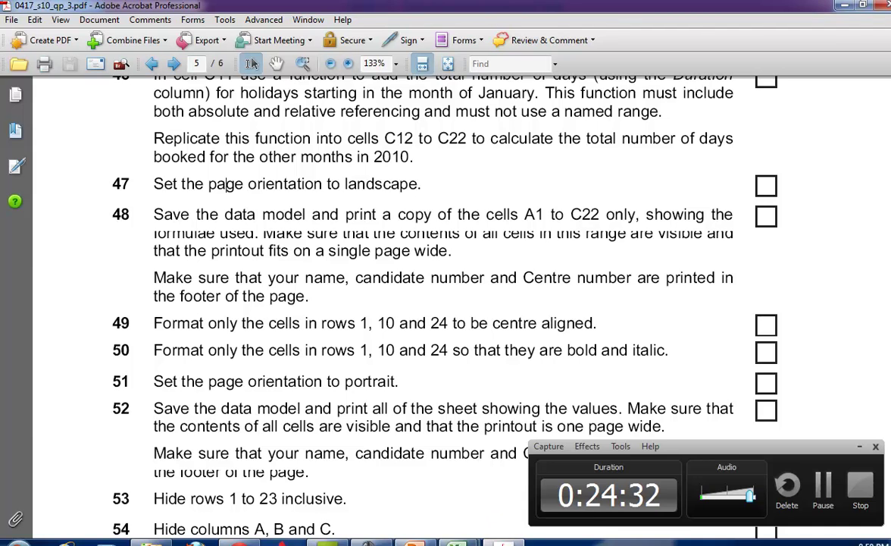
pyautogui.click(379, 459)
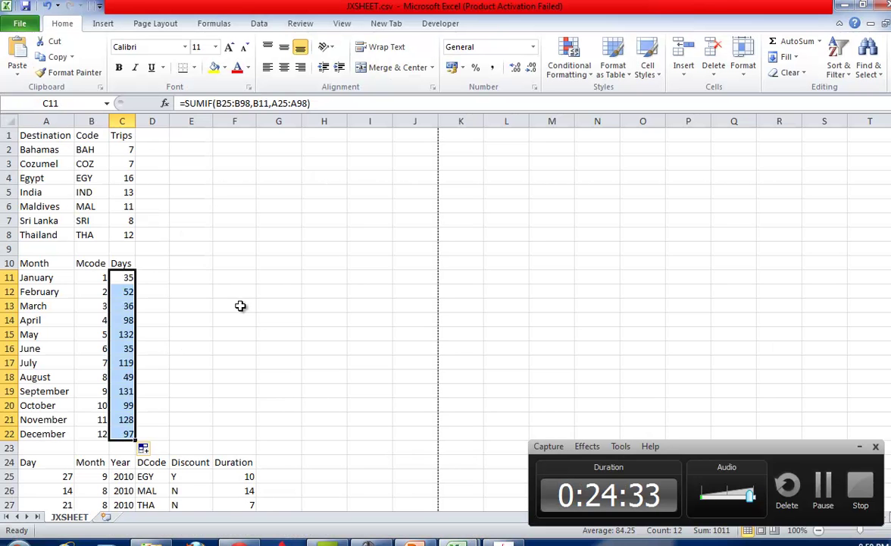
# Show formulas with fitted columns and set printing to Print Selection for A1:C22.
pyautogui.hotkey('ctrl', '`')
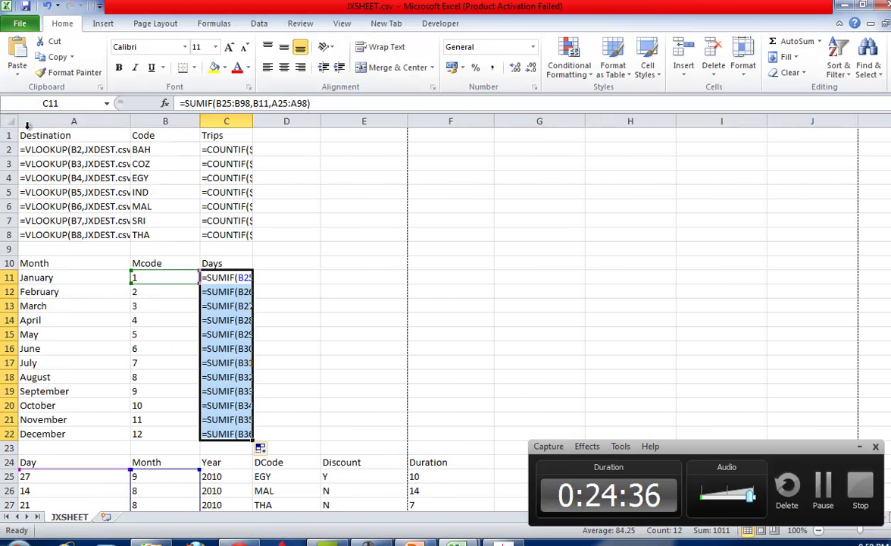
pyautogui.click(13, 122)
pyautogui.doubleClick(131, 121)
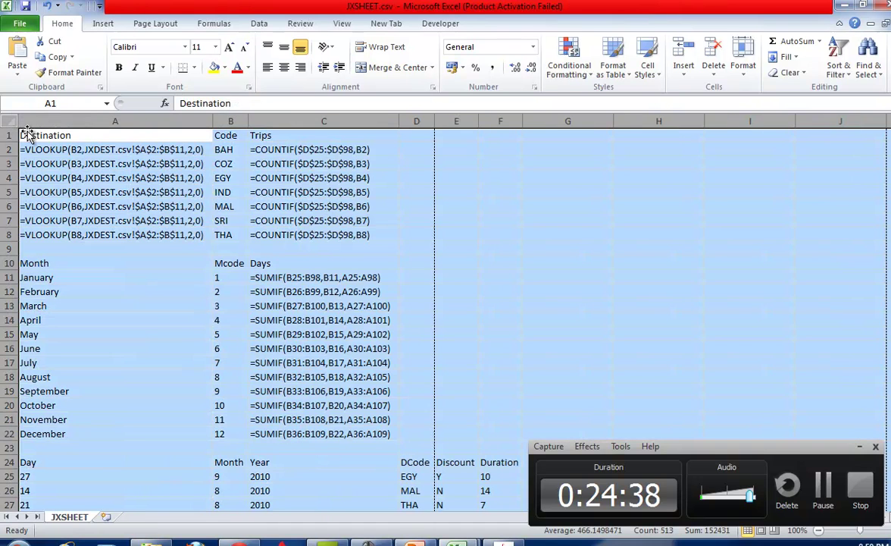
pyautogui.moveTo(31, 139); pyautogui.dragTo(348, 432)
pyautogui.click(18, 25)
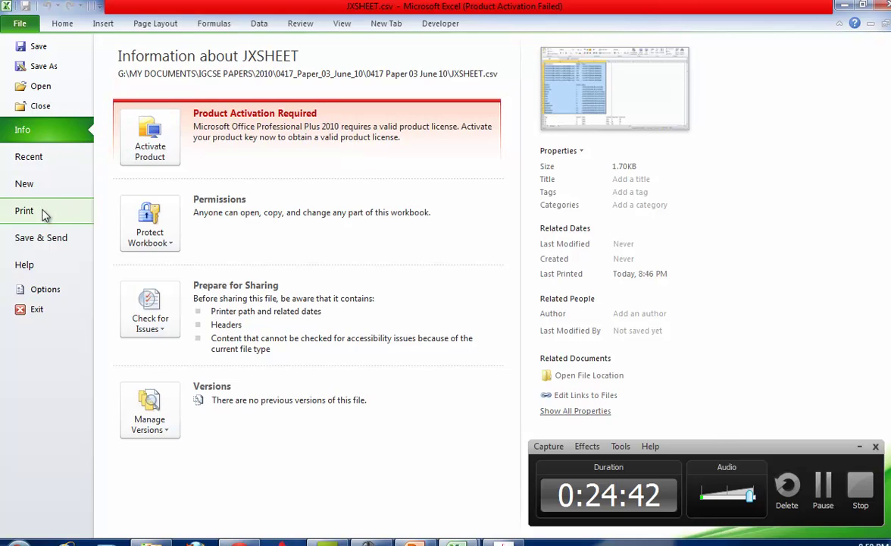
pyautogui.click(39, 210)
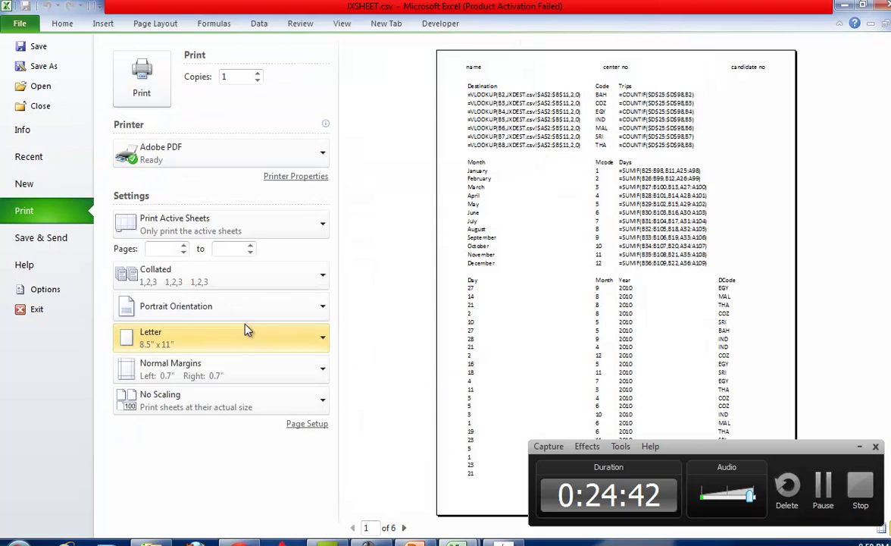
pyautogui.click(182, 224)
pyautogui.click(196, 317)
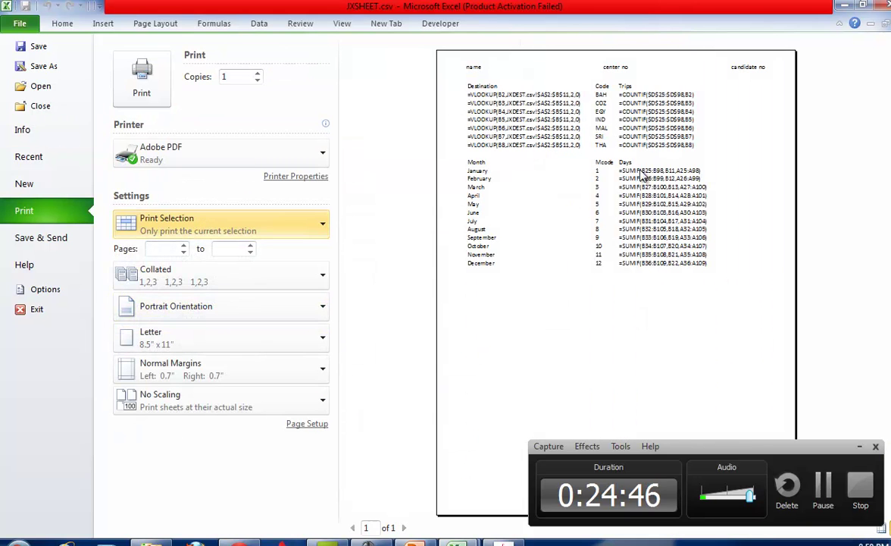
pyautogui.click(60, 24)
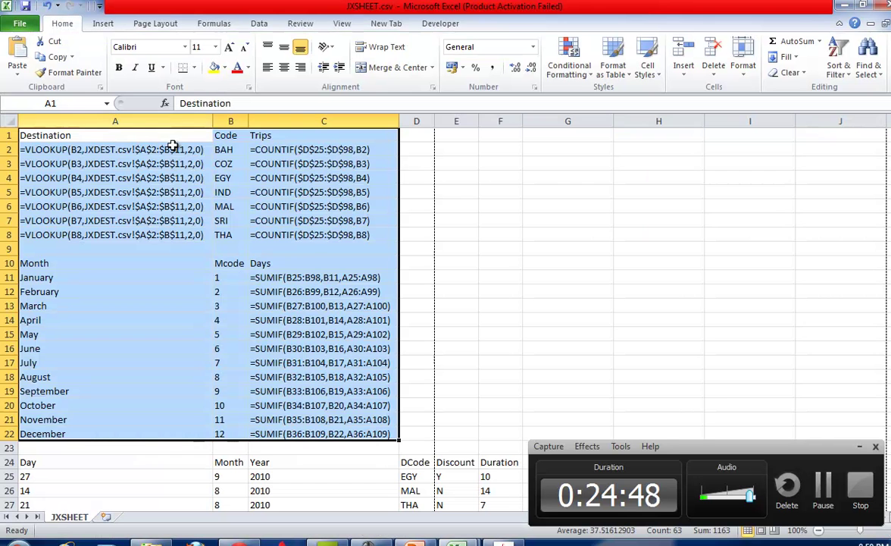
# Return the sheet to showing values, refit all column widths and go to the question paper.
pyautogui.hotkey('ctrl', '`')
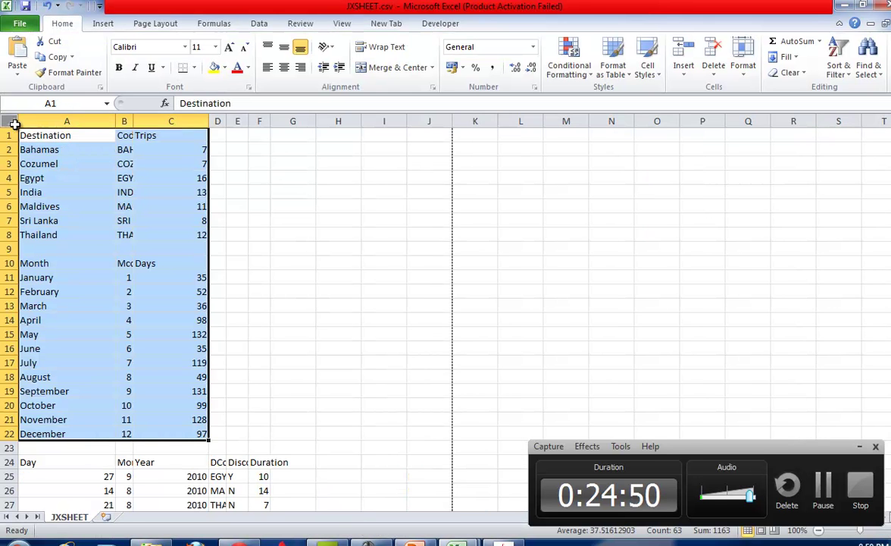
pyautogui.click(10, 122)
pyautogui.doubleClick(135, 122)
pyautogui.hotkey('alt', 'Tab')
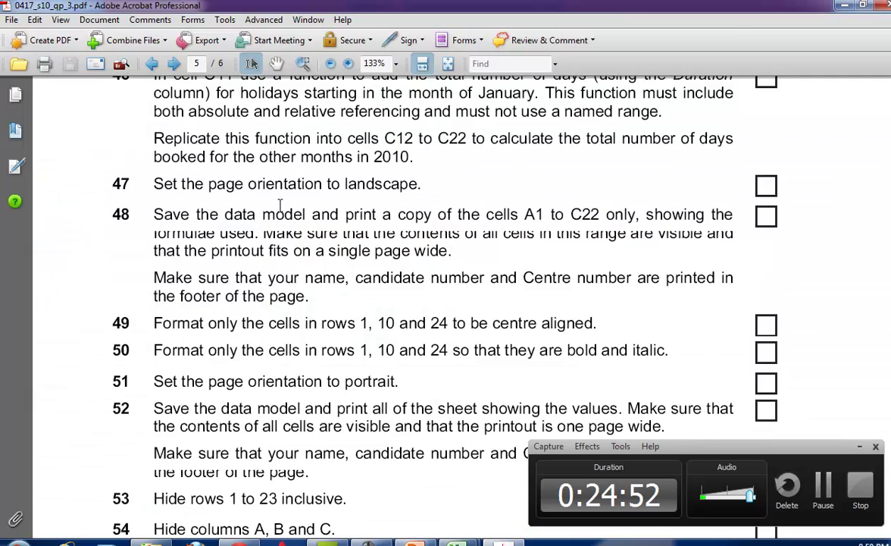
# Read questions 49 and 50 on formatting rows 1, 10 and 24, then return to Excel.
pyautogui.scroll(-1, 241, 257)
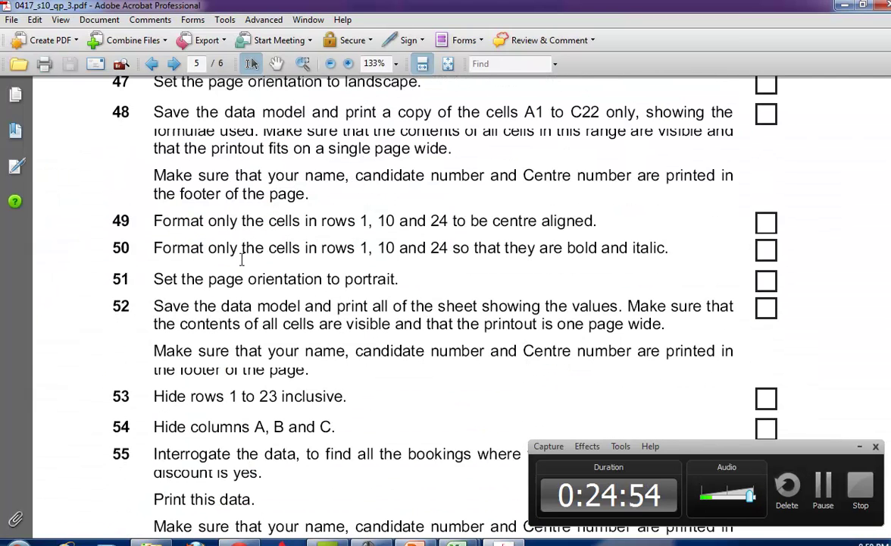
pyautogui.moveTo(321, 223); pyautogui.dragTo(350, 225)
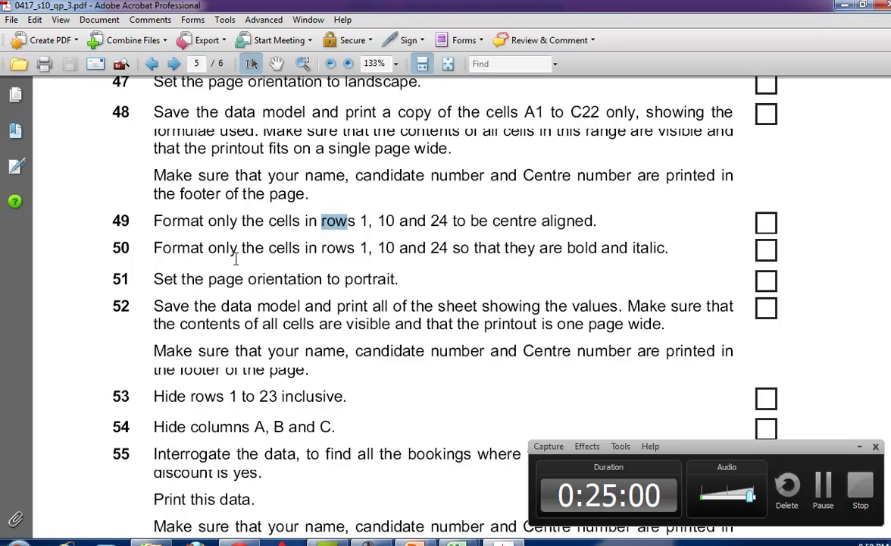
pyautogui.hotkey('alt', 'Tab')
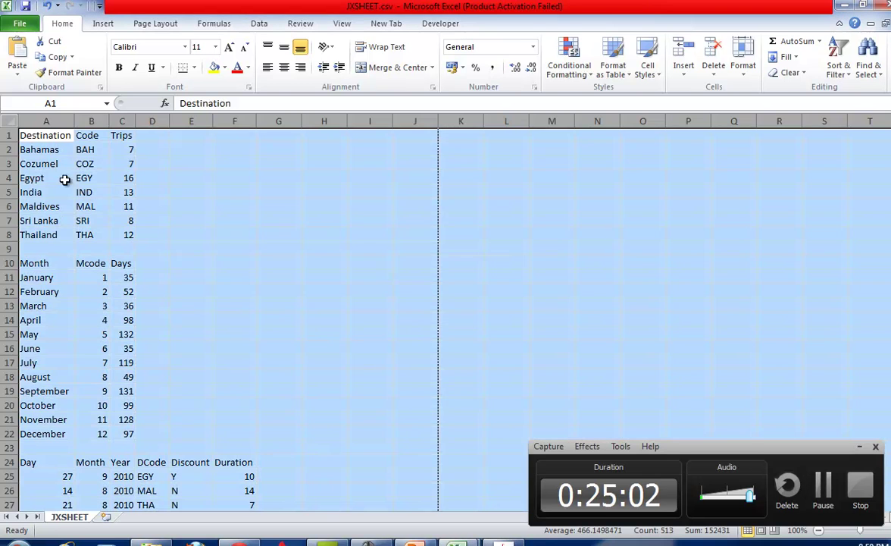
# Make rows 1, 10 and 24 centred, bold and italic.
pyautogui.click(8, 135)
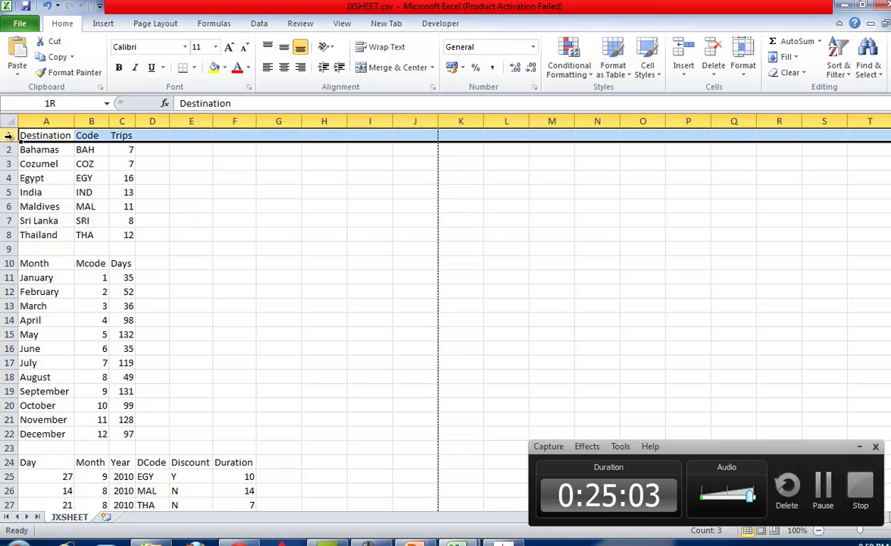
pyautogui.keyDown('ctrl'); pyautogui.click(8, 263); pyautogui.keyUp('ctrl')
pyautogui.keyDown('ctrl'); pyautogui.click(8, 461); pyautogui.keyUp('ctrl')
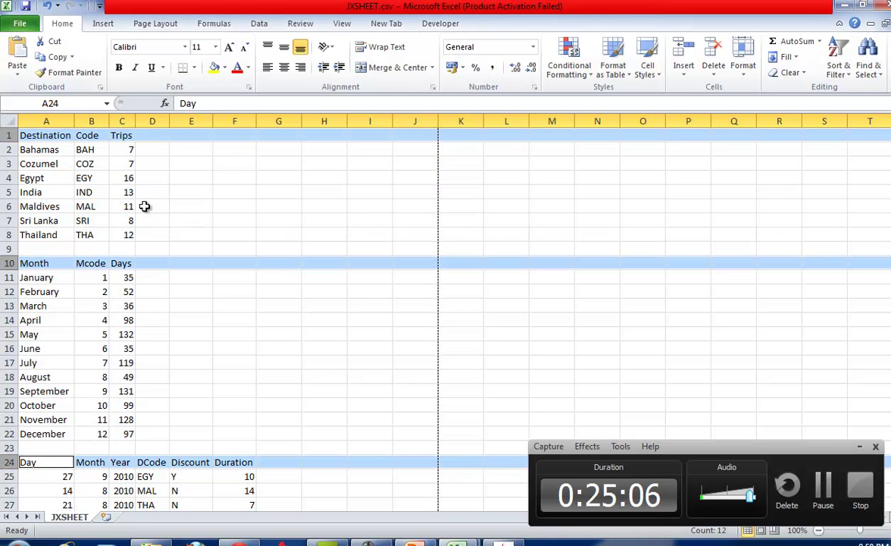
pyautogui.click(284, 67)
pyautogui.click(136, 67)
pyautogui.click(118, 67)
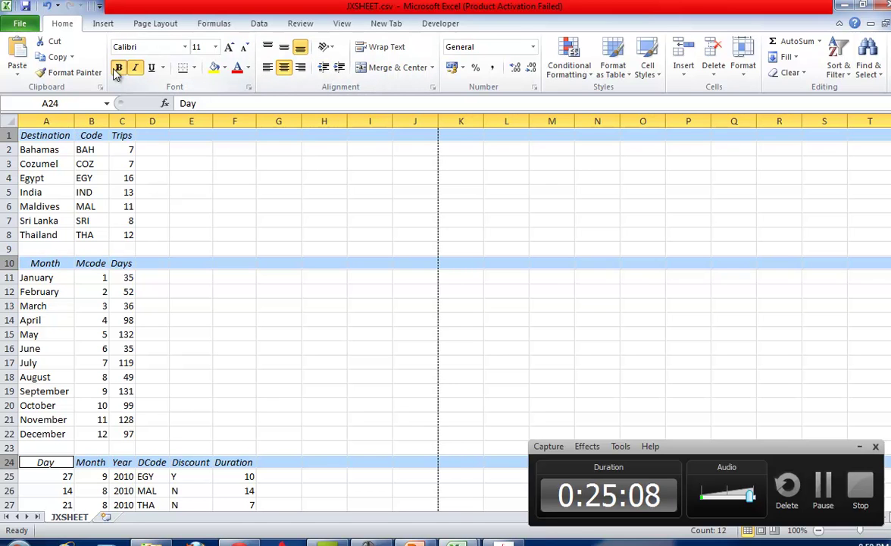
# Check the following questions in the exam paper.
pyautogui.hotkey('alt', 'Tab')
pyautogui.scroll(-1, 309, 274)
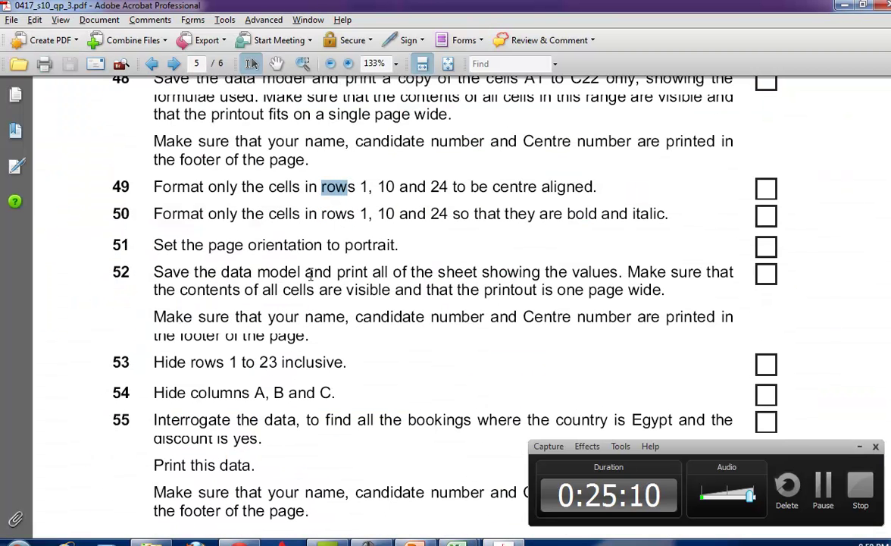
pyautogui.scroll(-1, 266, 244)
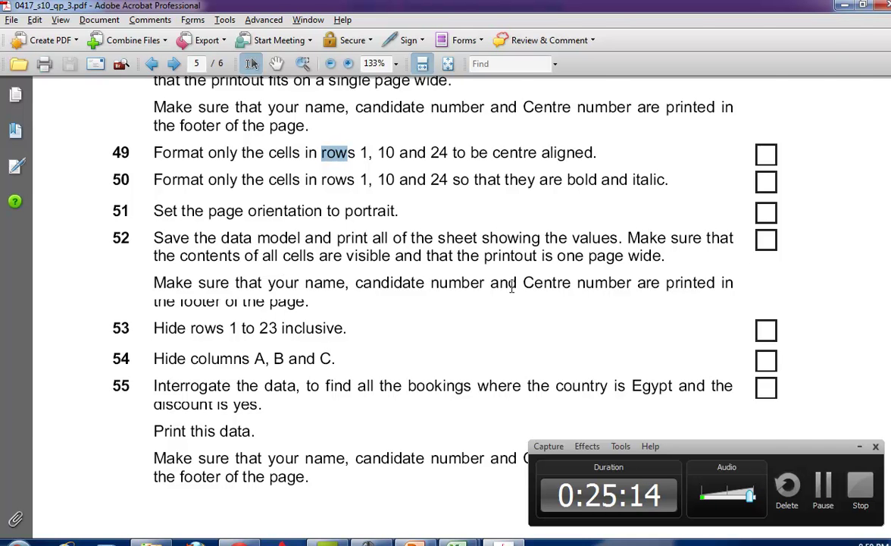
pyautogui.hotkey('alt', 'Tab')
# Set printing back to Print Active Sheets, leaving Page Setup unchanged.
pyautogui.click(20, 23)
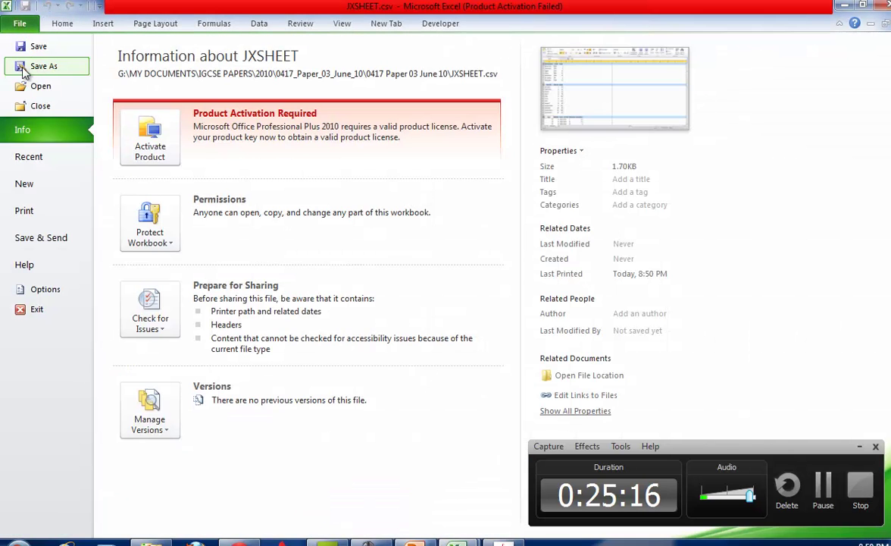
pyautogui.click(30, 210)
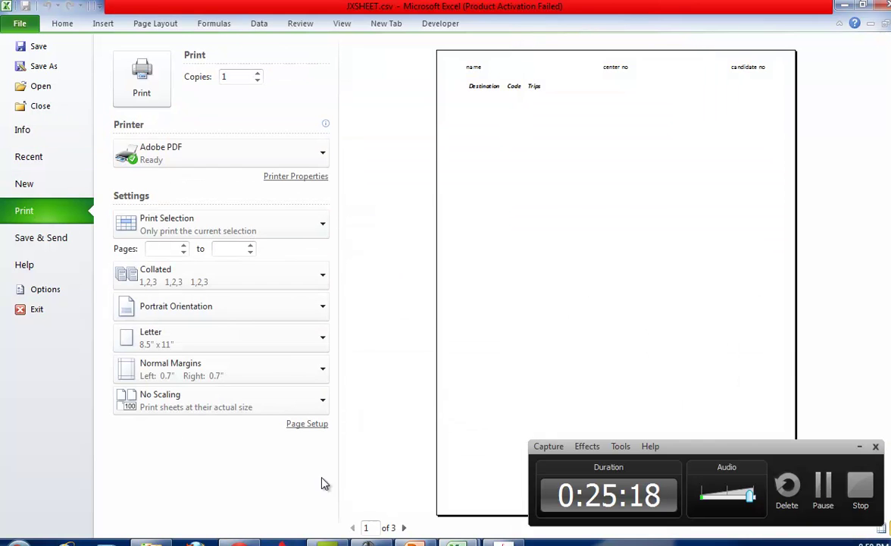
pyautogui.click(307, 424)
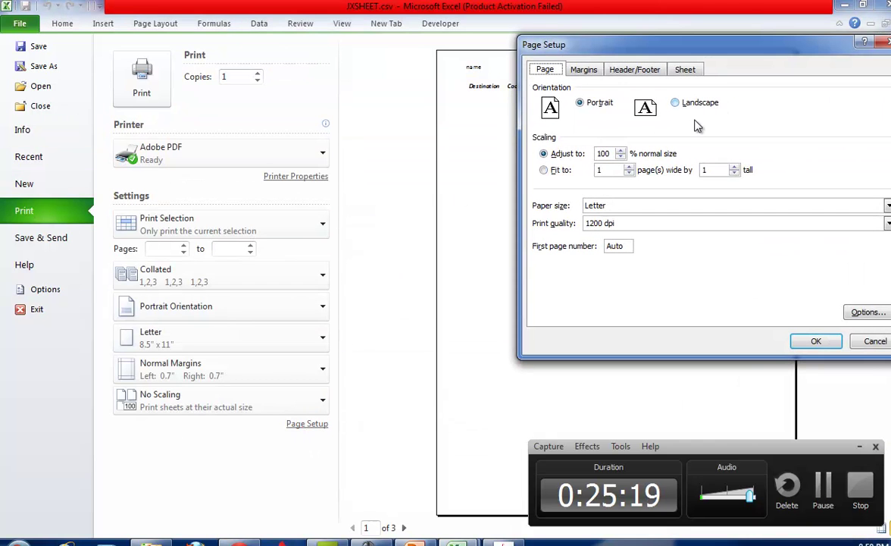
pyautogui.click(872, 341)
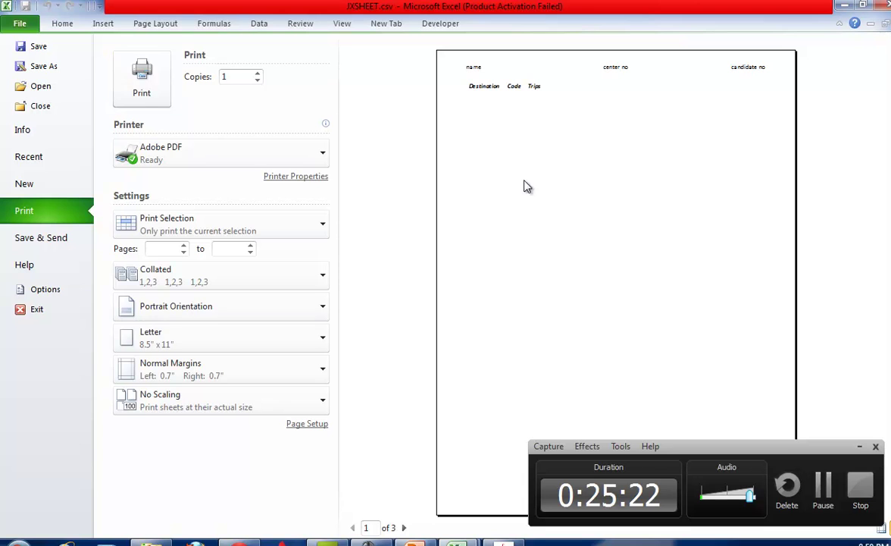
pyautogui.click(216, 228)
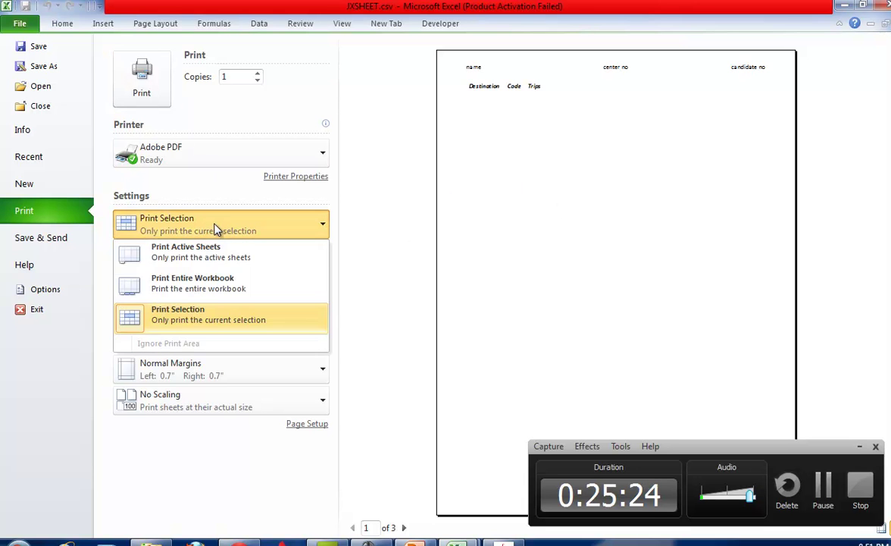
pyautogui.click(199, 250)
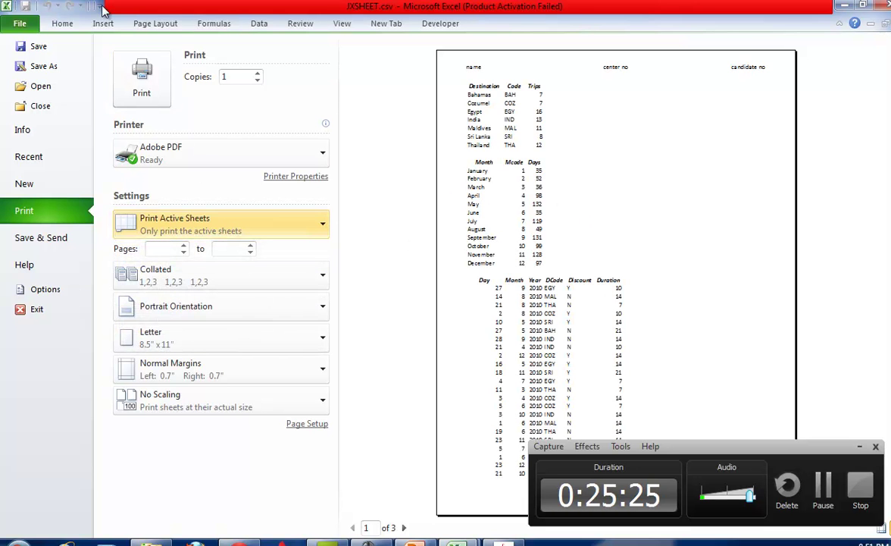
pyautogui.click(60, 24)
pyautogui.hotkey('alt', 'Tab')
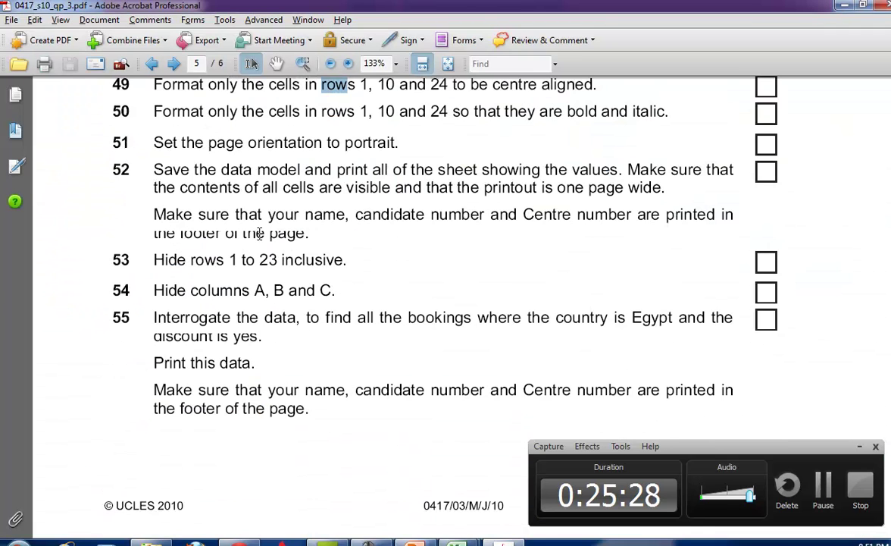
# Hide rows 1 to 23 of JXSHEET.
pyautogui.hotkey('alt', 'Tab')
pyautogui.click(151, 192)
pyautogui.click(9, 135)
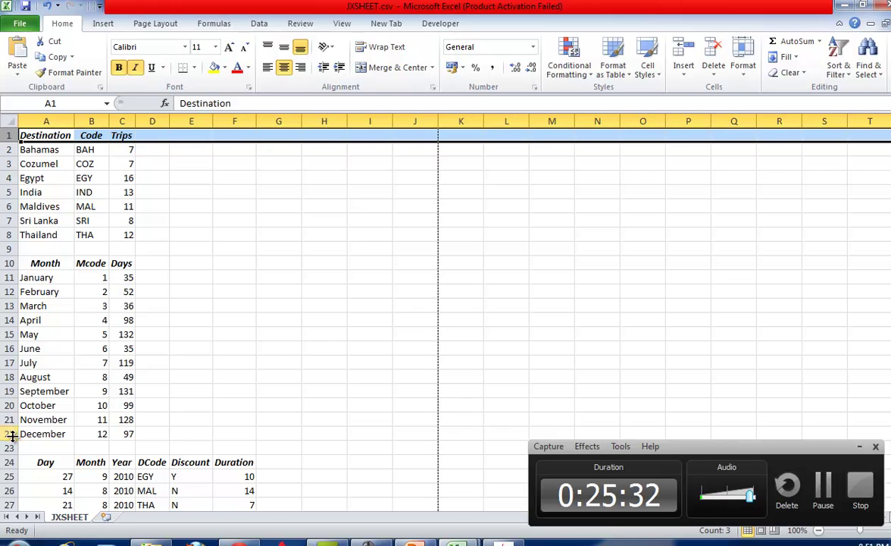
pyautogui.hotkey('alt', 'Tab')
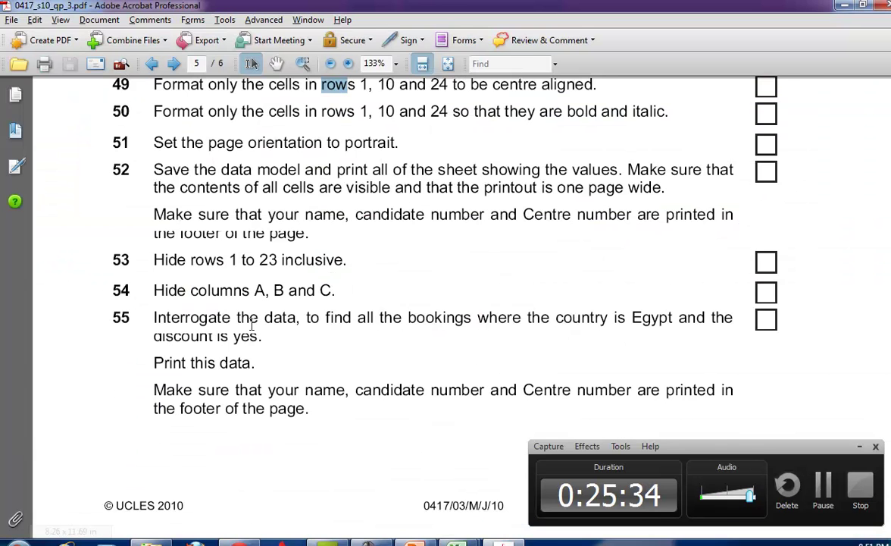
pyautogui.hotkey('alt', 'Tab')
pyautogui.keyDown('shift'); pyautogui.click(6, 448); pyautogui.keyUp('shift')
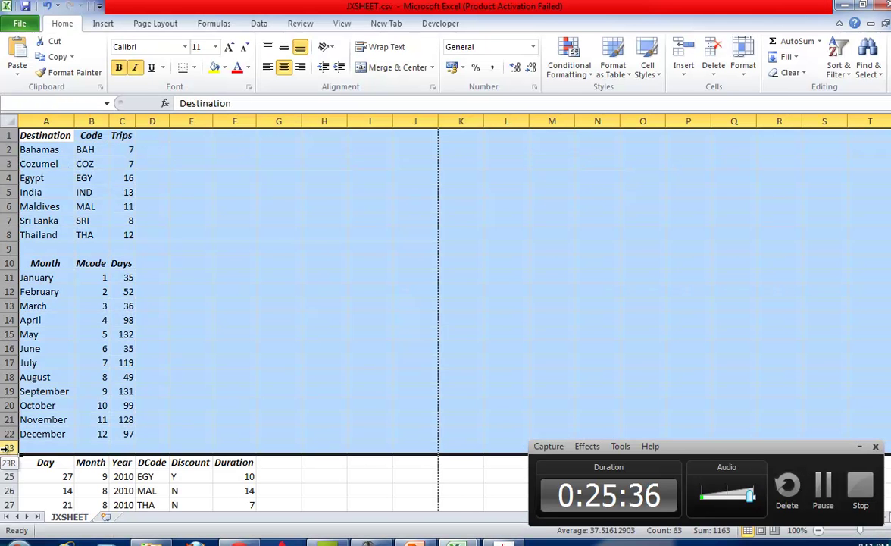
pyautogui.rightClick(12, 371)
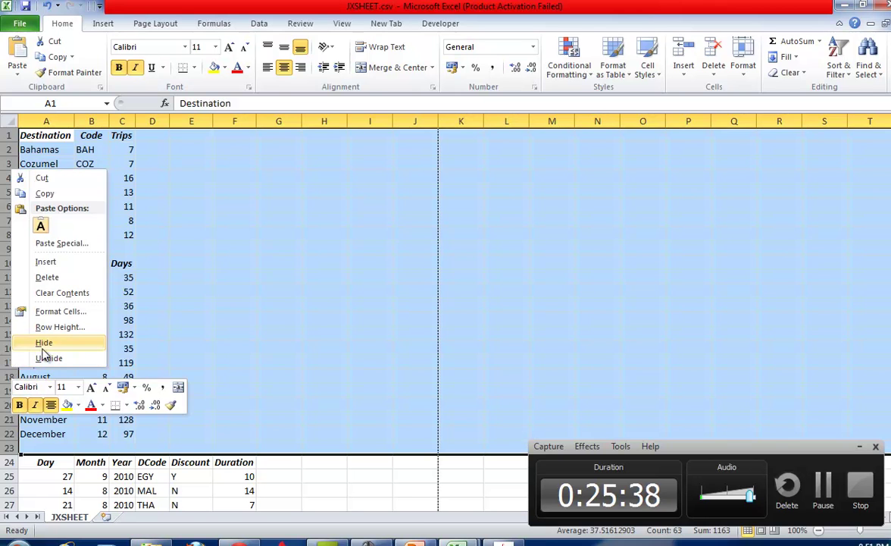
pyautogui.click(44, 343)
# Hide columns A, B and C so the data begins with DCode.
pyautogui.hotkey('alt', 'Tab')
pyautogui.scroll(-1, 324, 289)
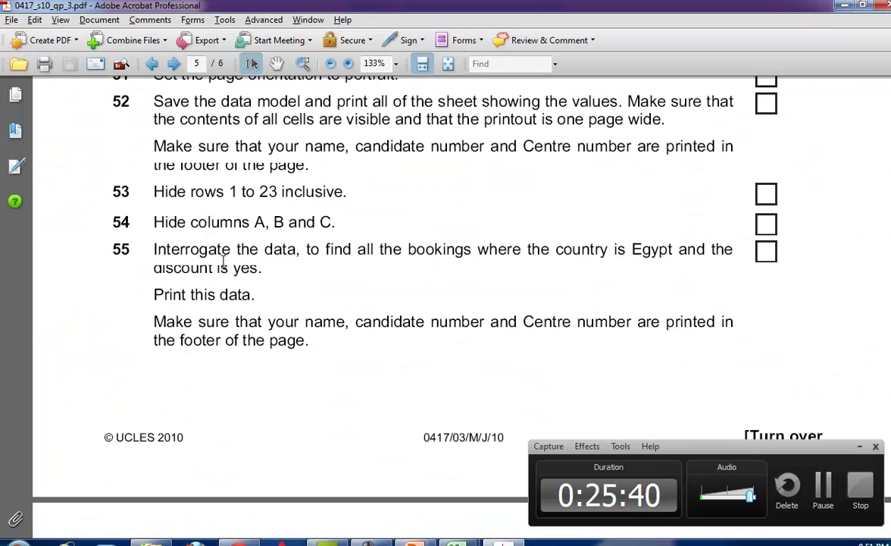
pyautogui.hotkey('alt', 'Tab')
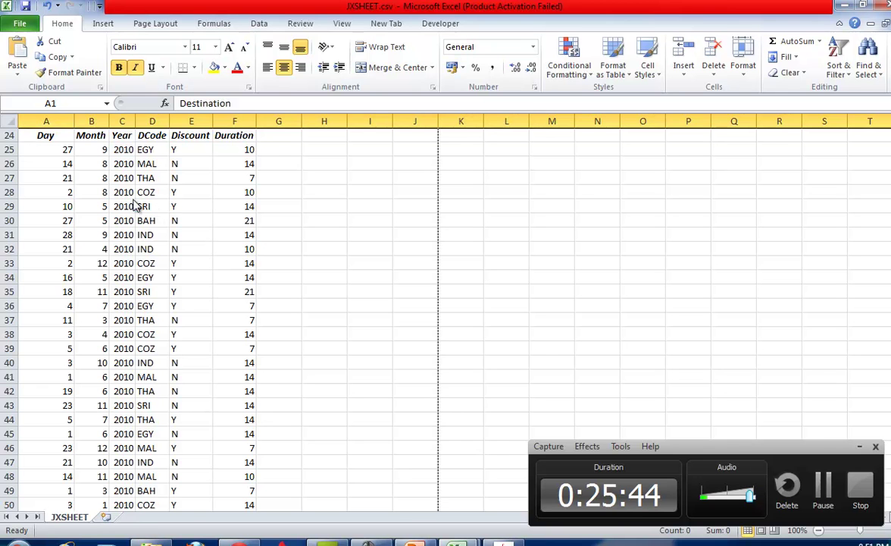
pyautogui.hotkey('alt', 'Tab')
pyautogui.hotkey('alt', 'Tab')
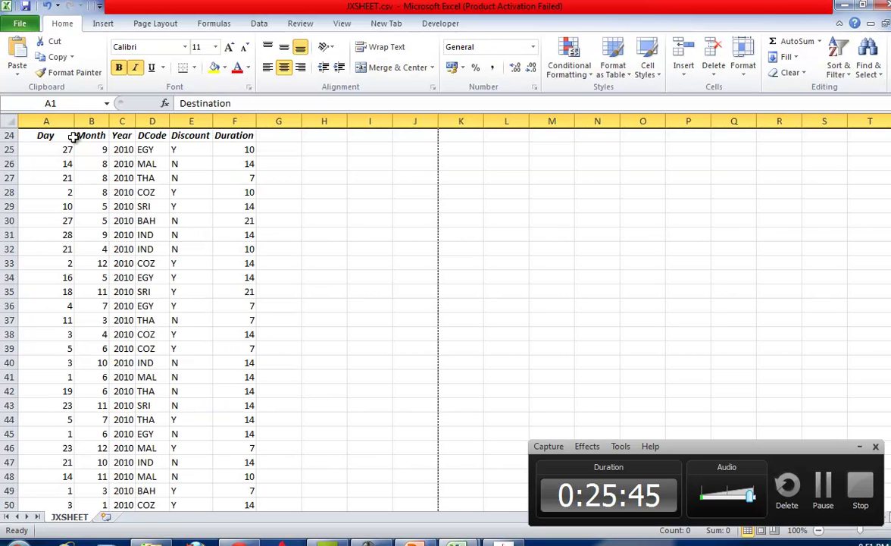
pyautogui.moveTo(58, 121); pyautogui.dragTo(120, 125)
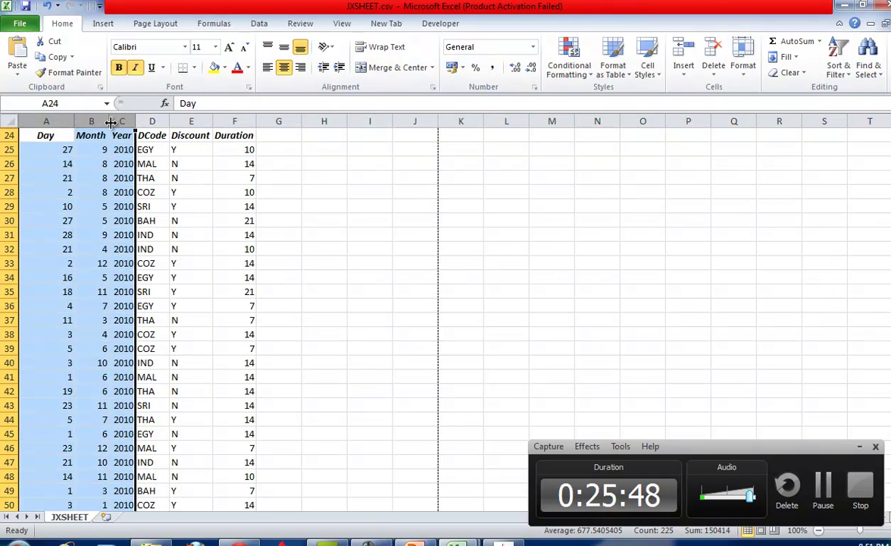
pyautogui.rightClick(115, 125)
pyautogui.click(173, 296)
pyautogui.hotkey('alt', 'Tab')
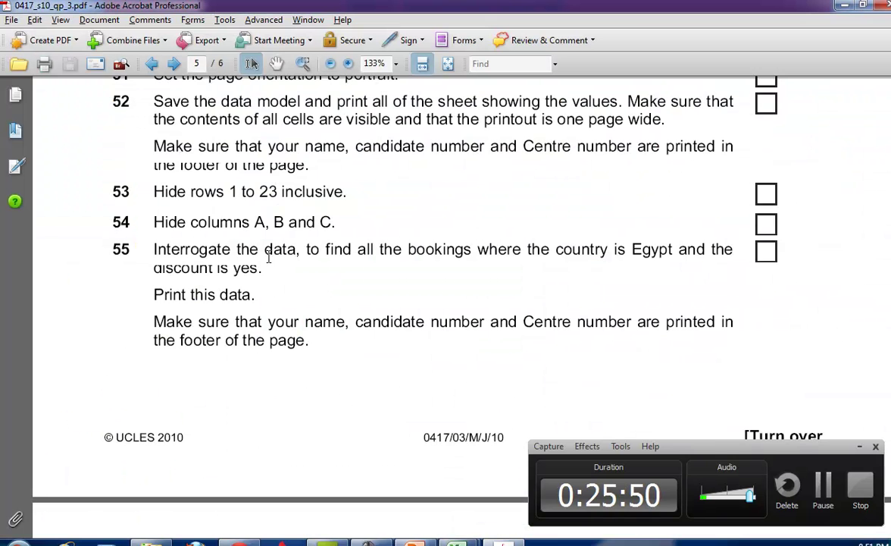
pyautogui.scroll(-1, 269, 258)
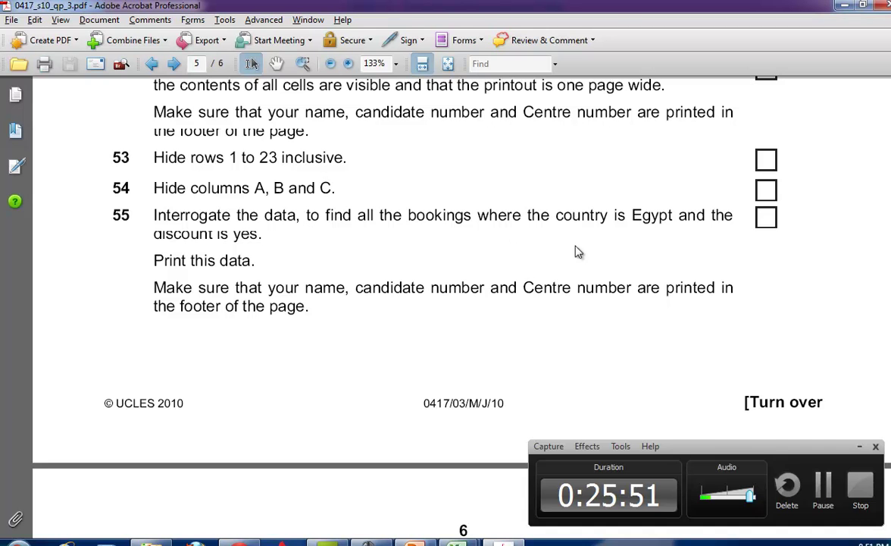
# Turn on filtering from D24 and filter DCode to equal EGY.
pyautogui.moveTo(484, 219); pyautogui.dragTo(630, 221)
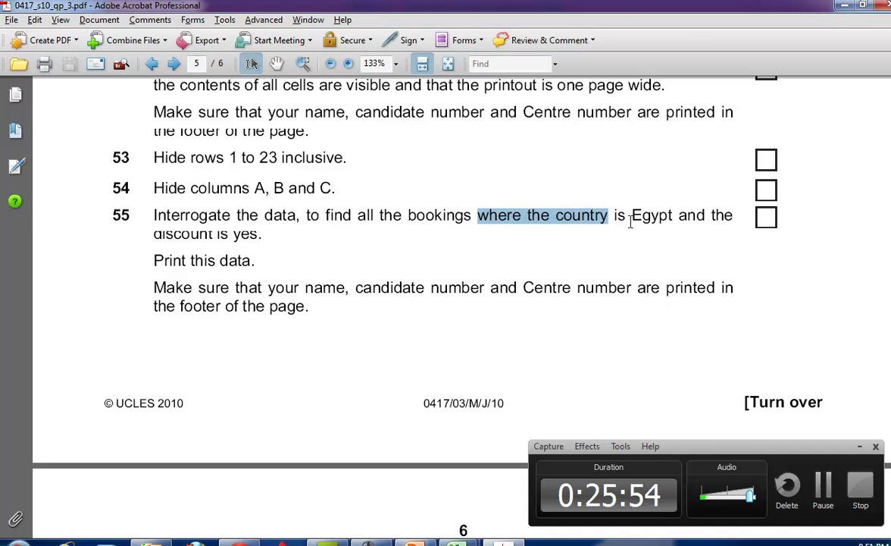
pyautogui.moveTo(151, 232); pyautogui.dragTo(160, 233)
pyautogui.hotkey('alt', 'Tab')
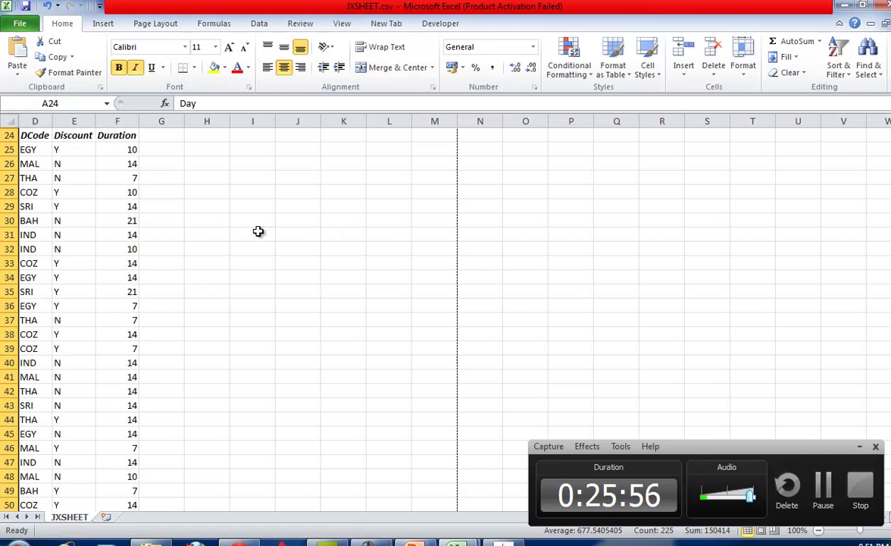
pyautogui.click(44, 132)
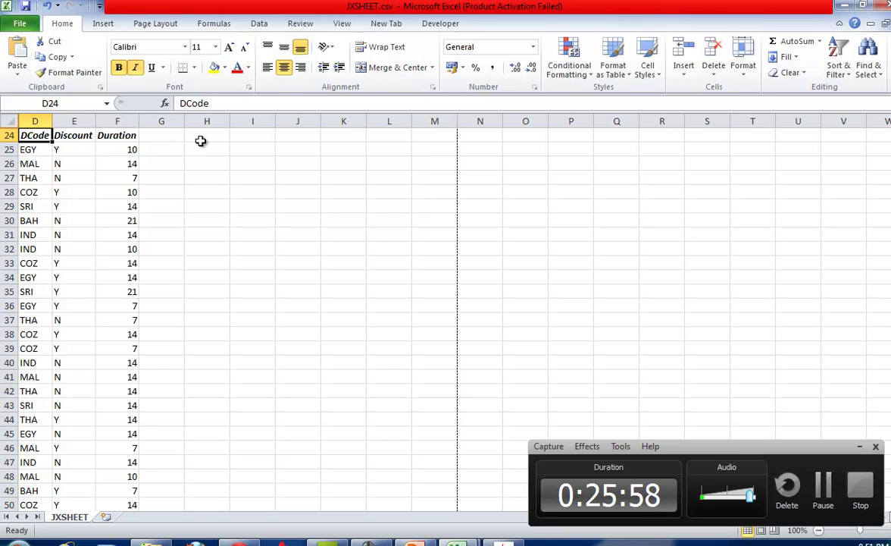
pyautogui.click(840, 70)
pyautogui.click(801, 135)
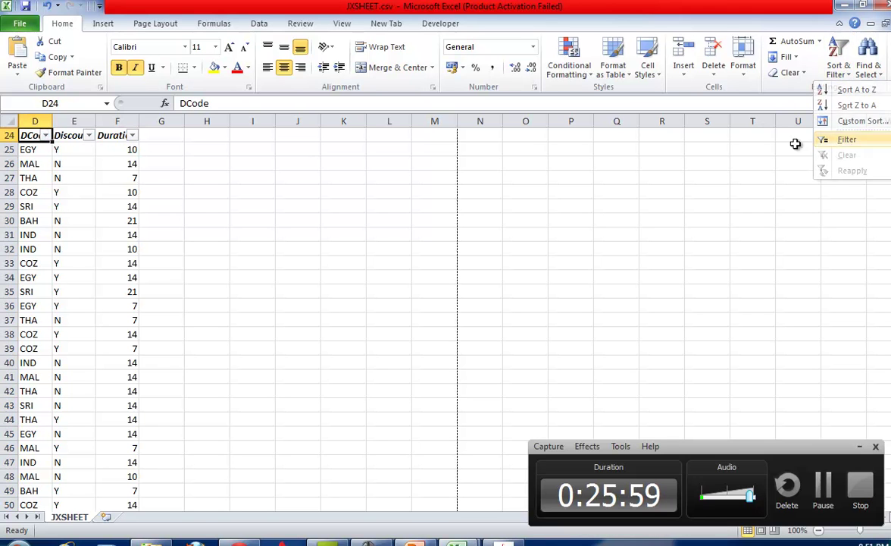
pyautogui.click(45, 135)
pyautogui.moveTo(113, 232)
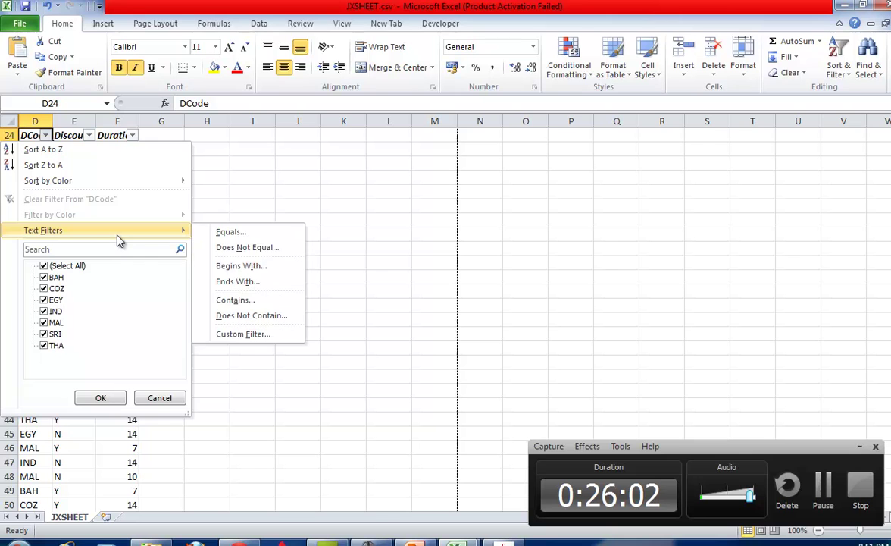
pyautogui.click(234, 231)
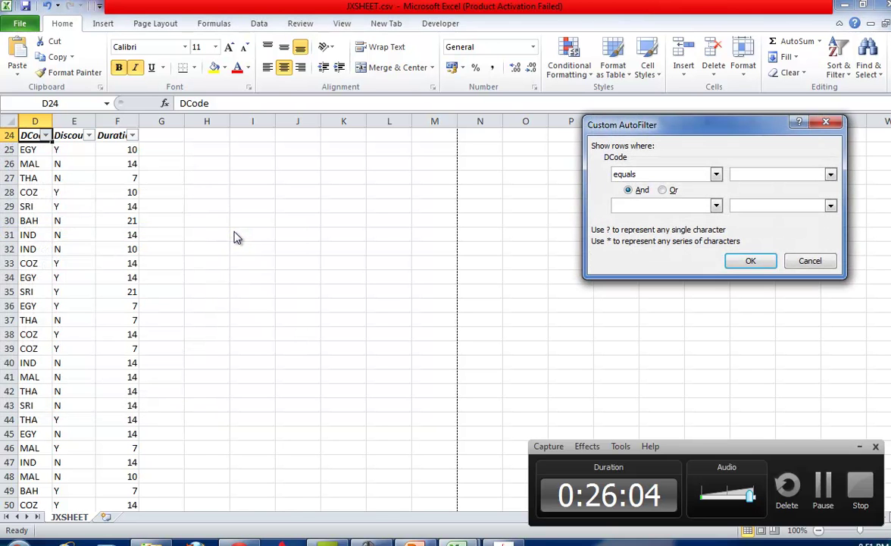
pyautogui.write('EGY')
pyautogui.click(750, 261)
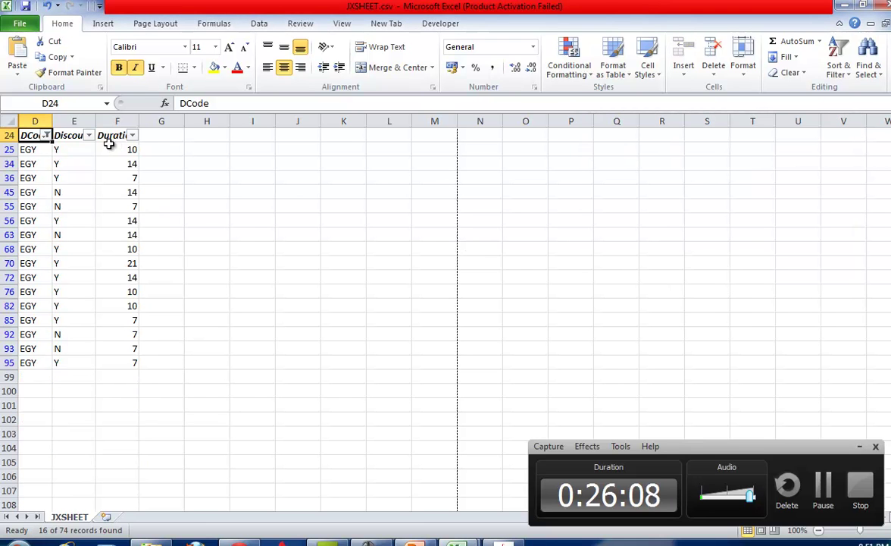
# Filter Discount to Y only, leaving 11 of 74 records.
pyautogui.hotkey('alt', 'Tab')
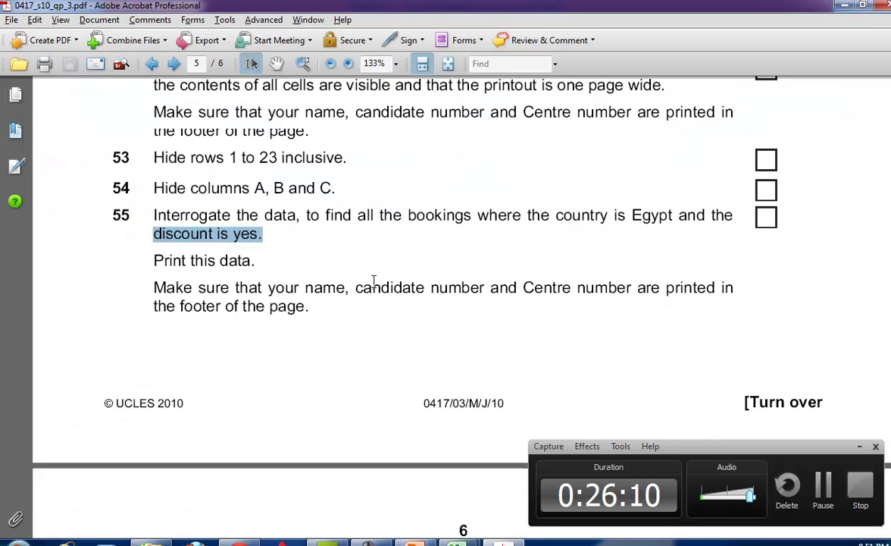
pyautogui.hotkey('alt', 'Tab')
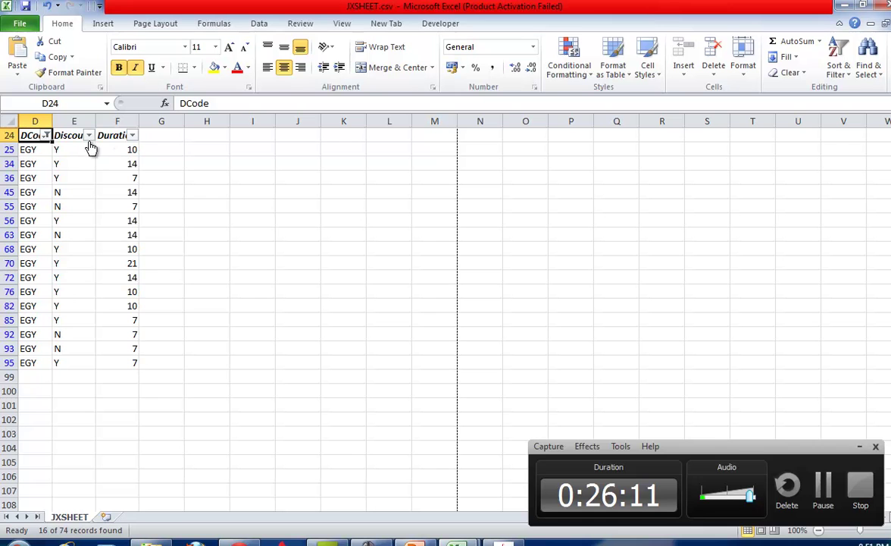
pyautogui.click(89, 134)
pyautogui.click(44, 278)
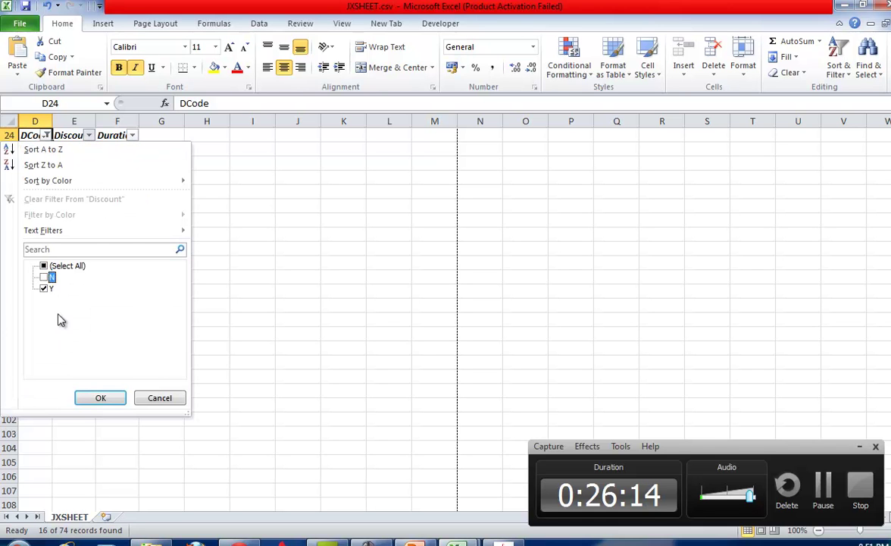
pyautogui.click(97, 395)
# Read the exam paper's external style sheet instruction and move to Dreamweaver.
pyautogui.hotkey('alt', 'Tab')
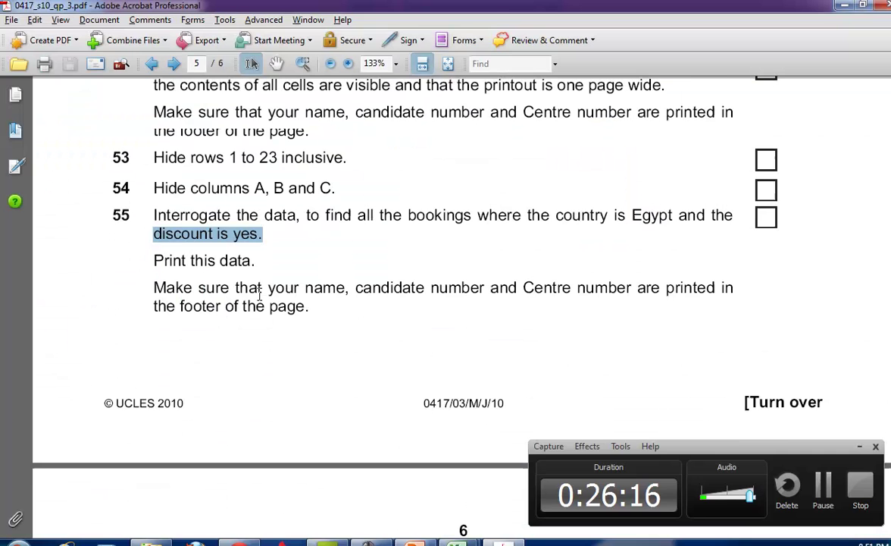
pyautogui.hotkey('alt', 'Tab')
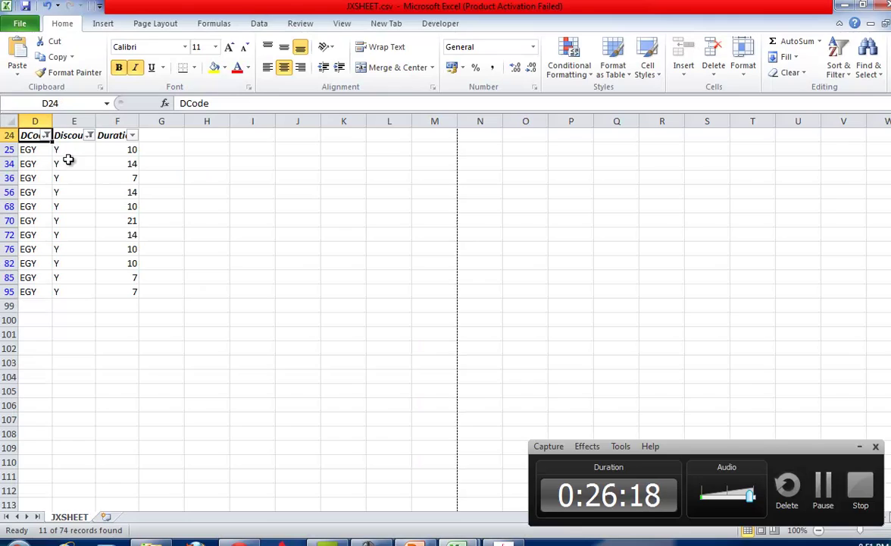
pyautogui.hotkey('alt', 'Tab')
pyautogui.scroll(-6, 197, 341)
pyautogui.hotkey('alt', 'Tab')
pyautogui.hotkey('alt', 'Tab')
pyautogui.moveTo(192, 336); pyautogui.dragTo(597, 336)
pyautogui.moveTo(184, 354); pyautogui.dragTo(332, 491)
pyautogui.hotkey('alt', 'Tab')
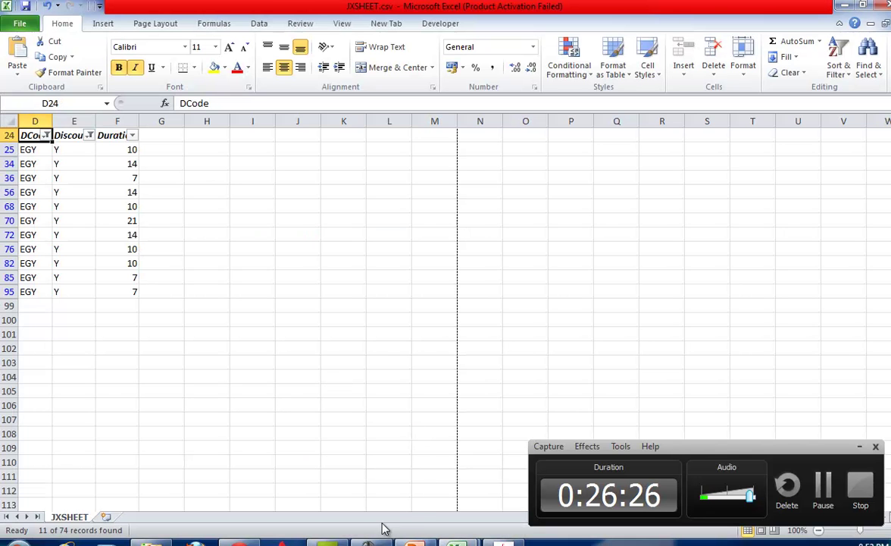
pyautogui.hotkey('alt', 'Tab')
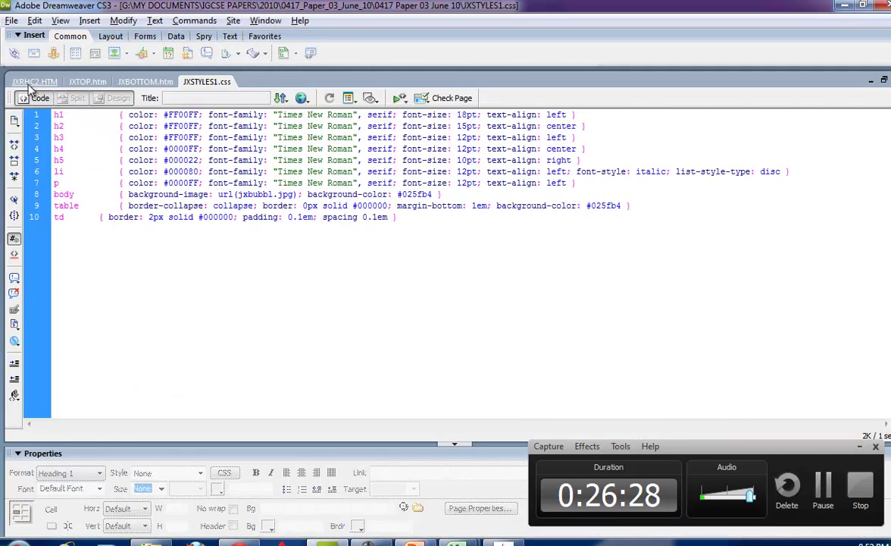
# Show JXRHC2.HTM in Code view, scrolled up to its head section.
pyautogui.click(31, 82)
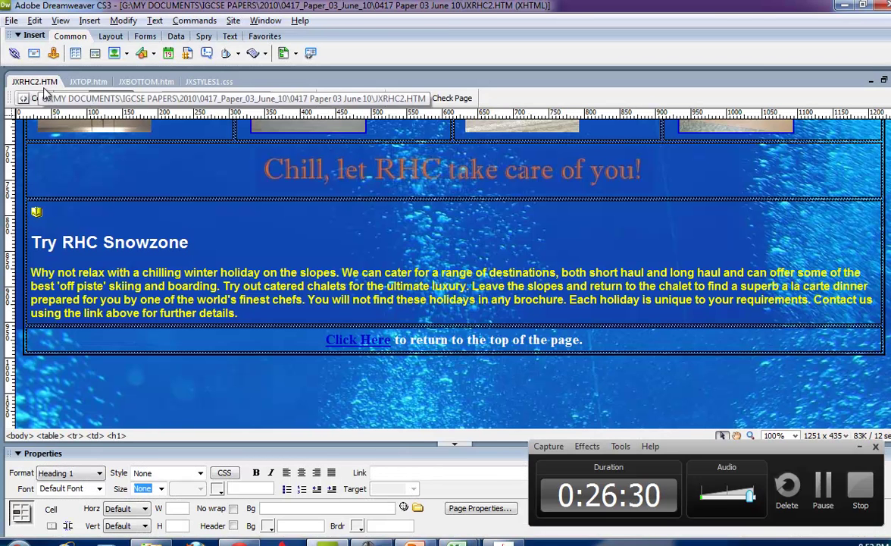
pyautogui.hotkey('ctrl', '`')
pyautogui.click(229, 258)
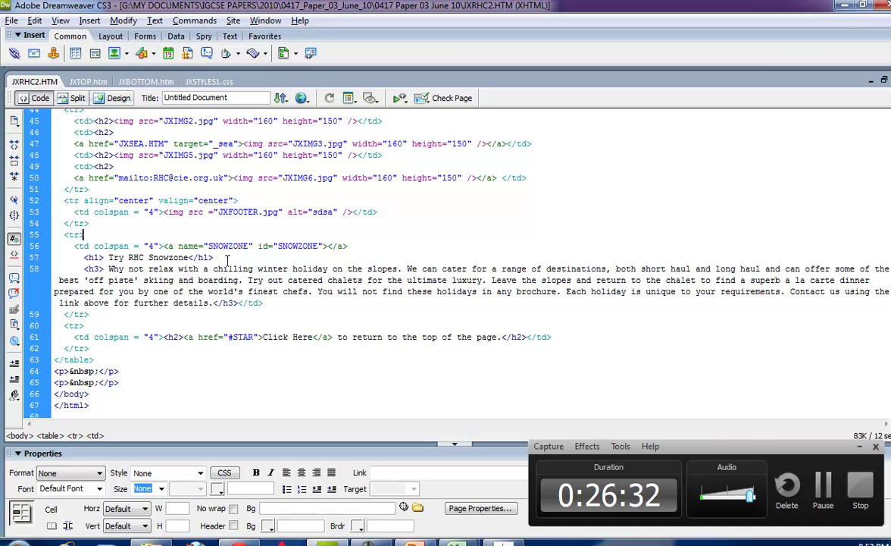
pyautogui.scroll(12, 284, 235)
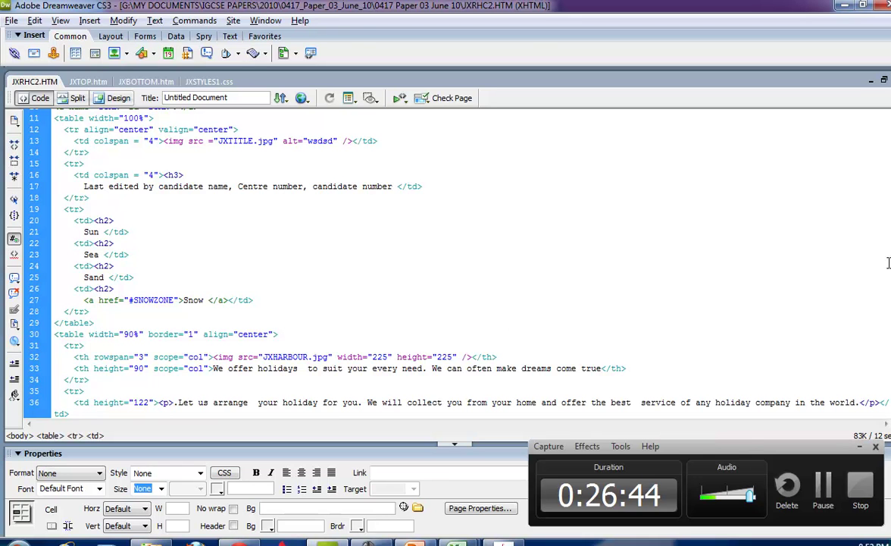
pyautogui.scroll(3, 189, 227)
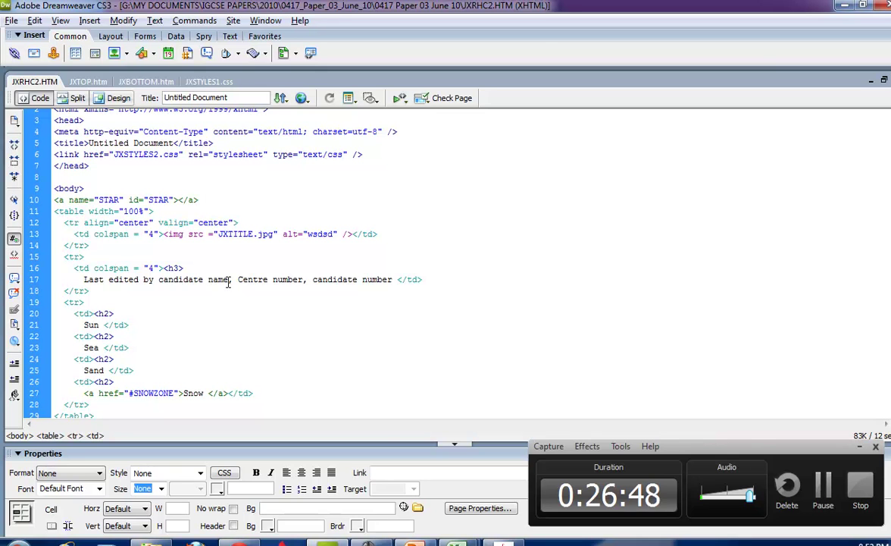
pyautogui.moveTo(480, 540)
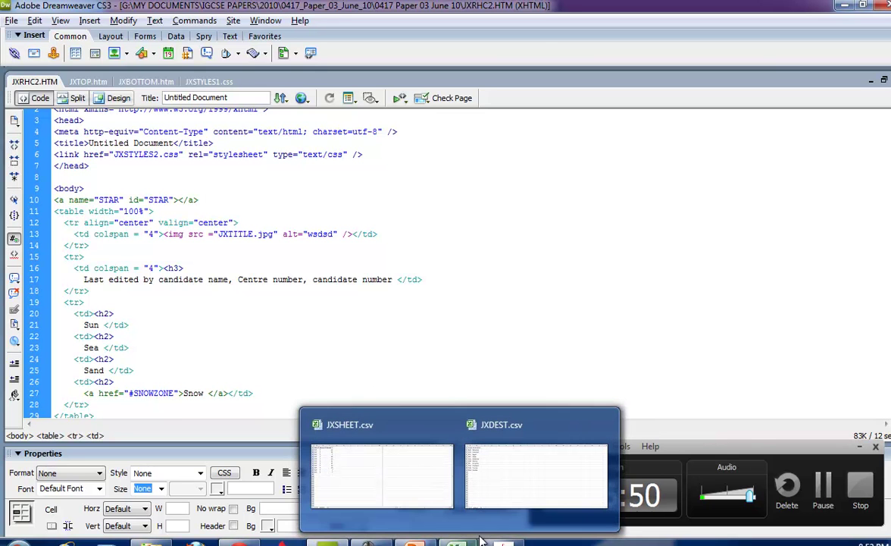